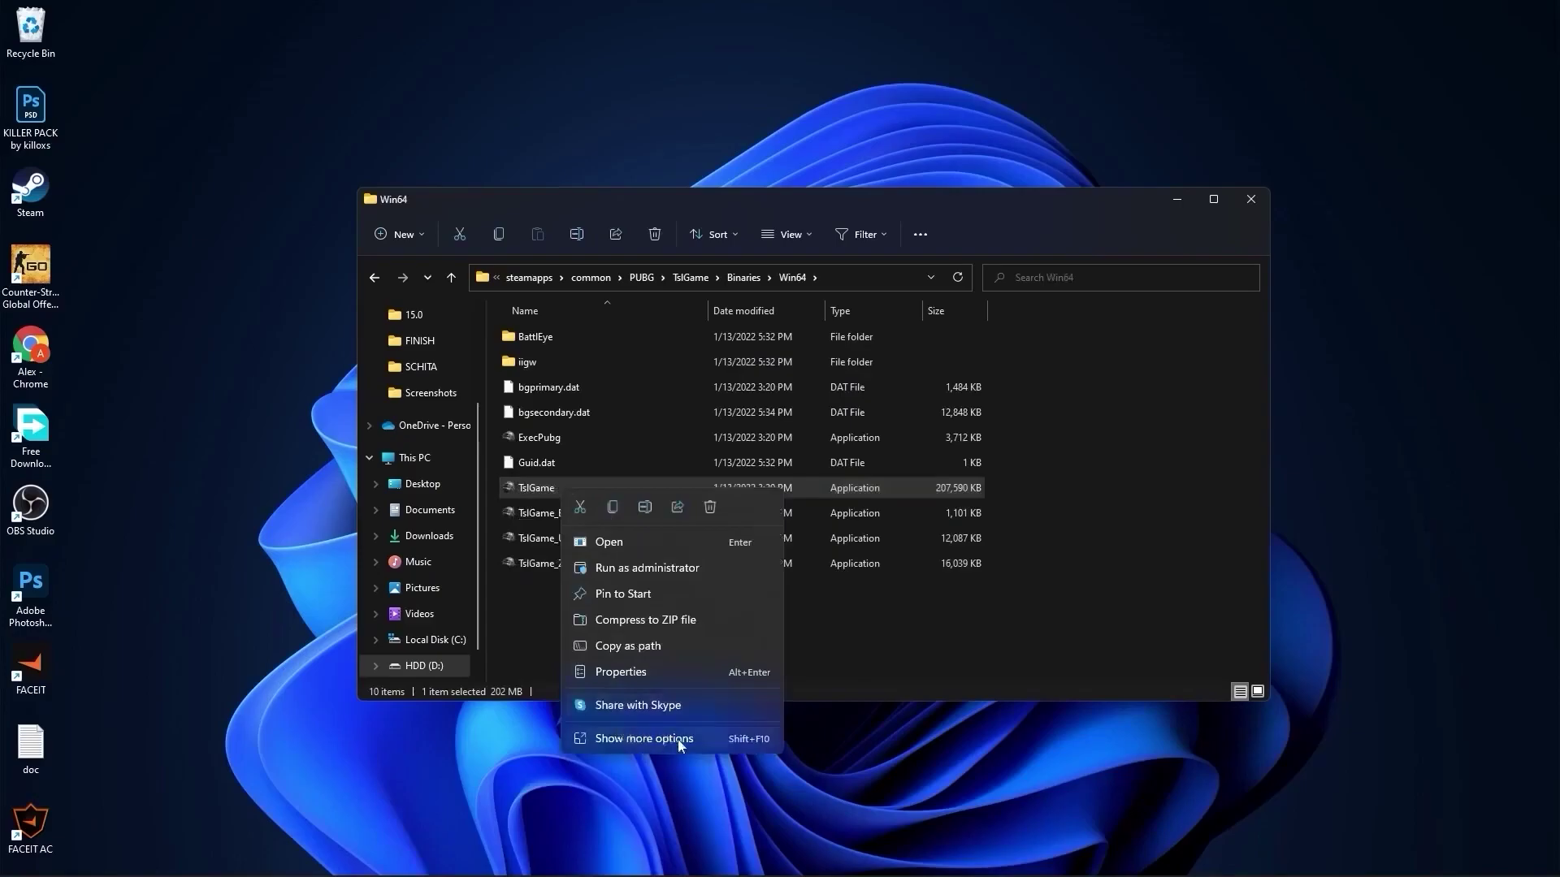
Open the compatibility properties of the TslGame application and disable fullscreen optimizations
left_click(644, 738)
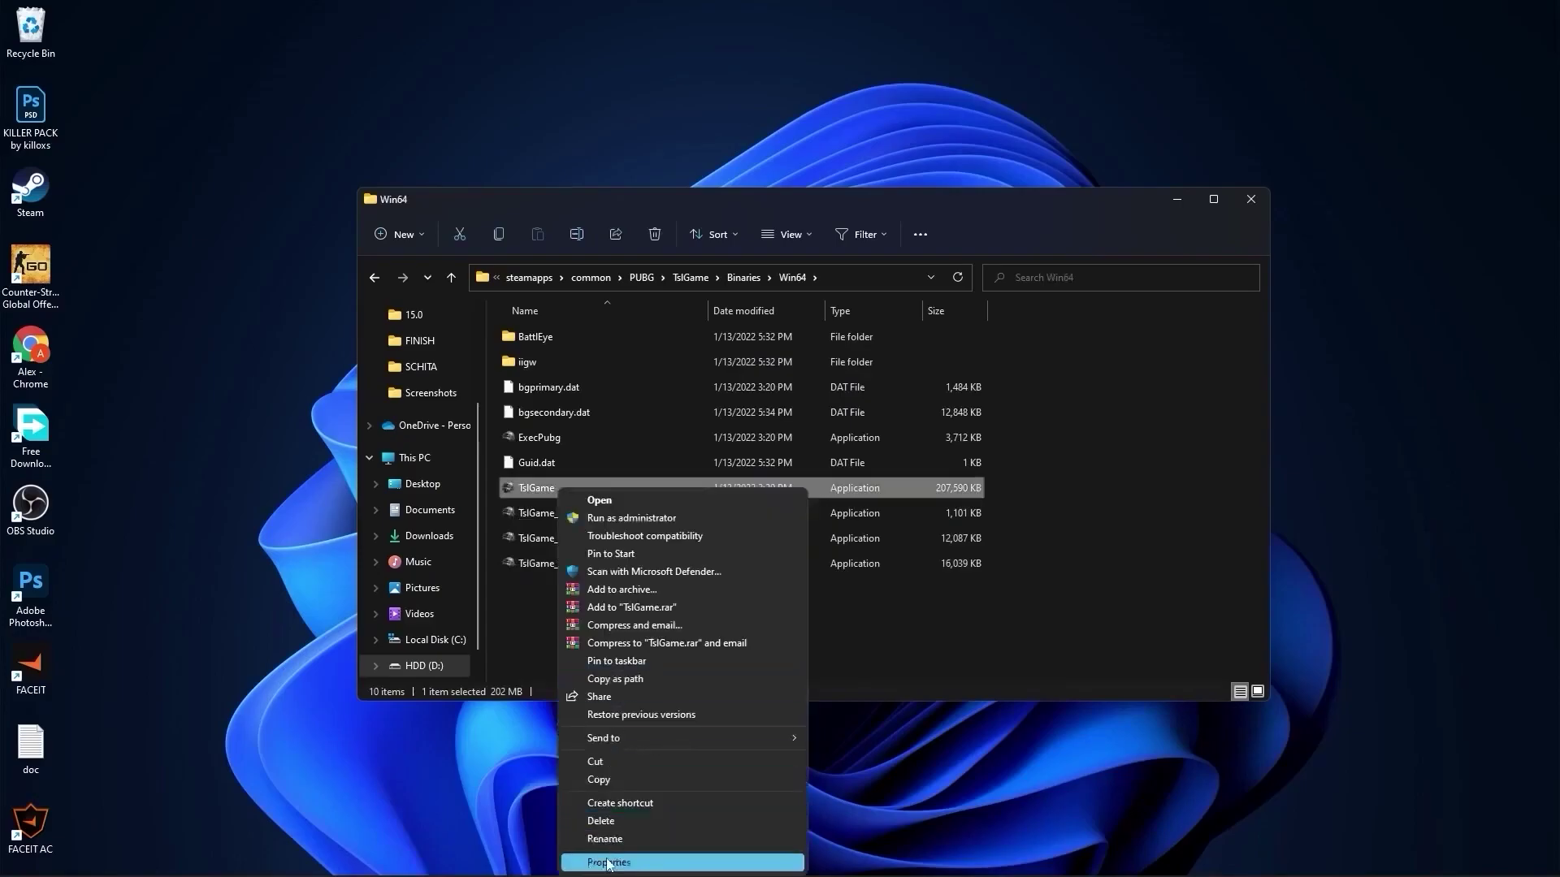
left_click(605, 861)
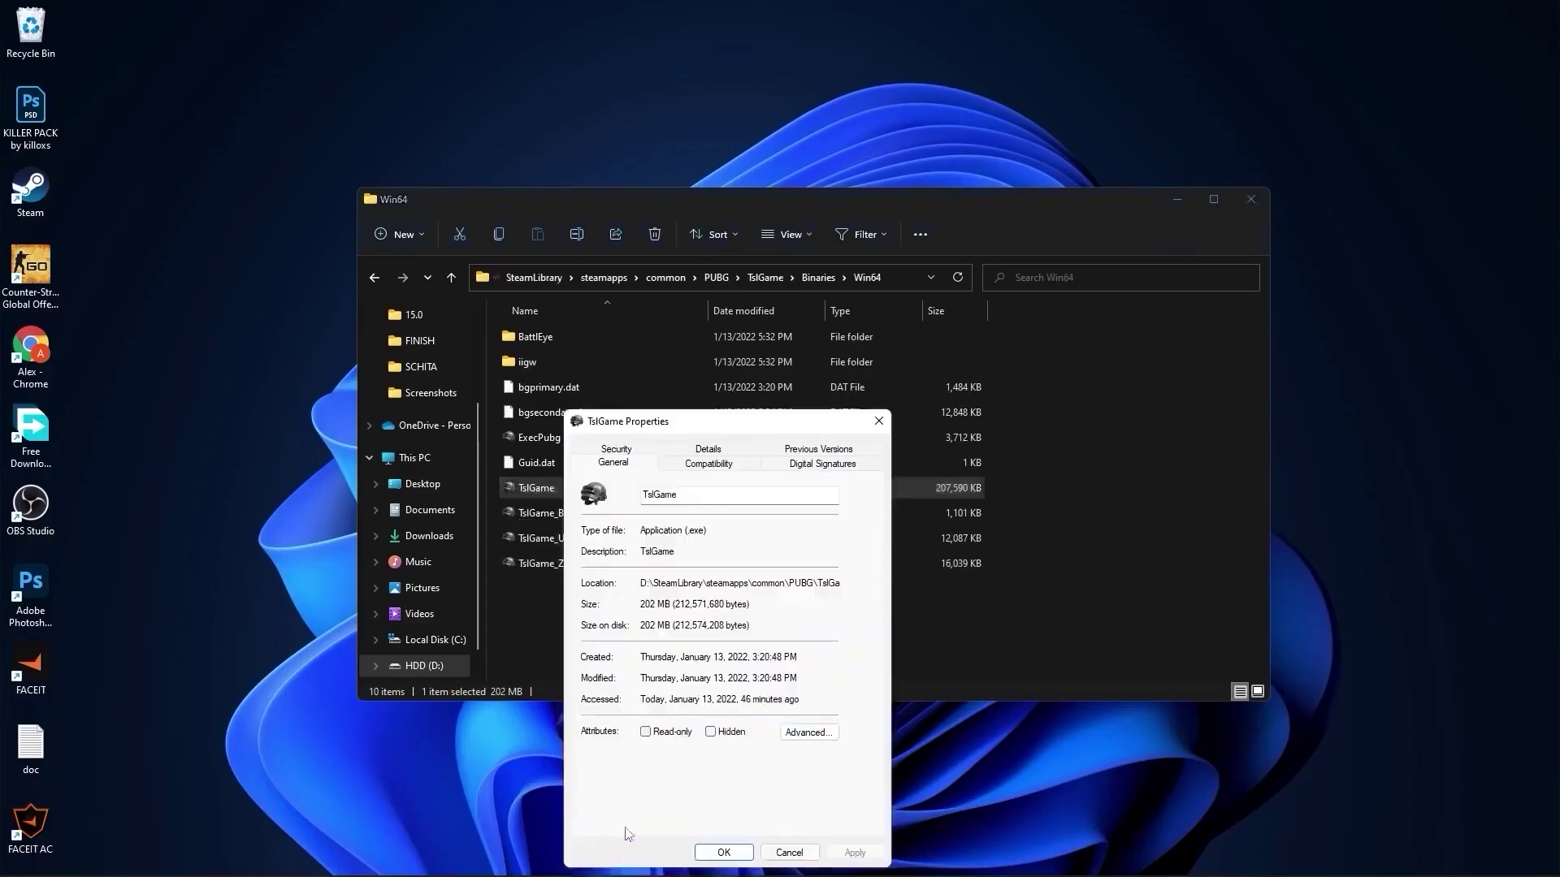
left_click(707, 463)
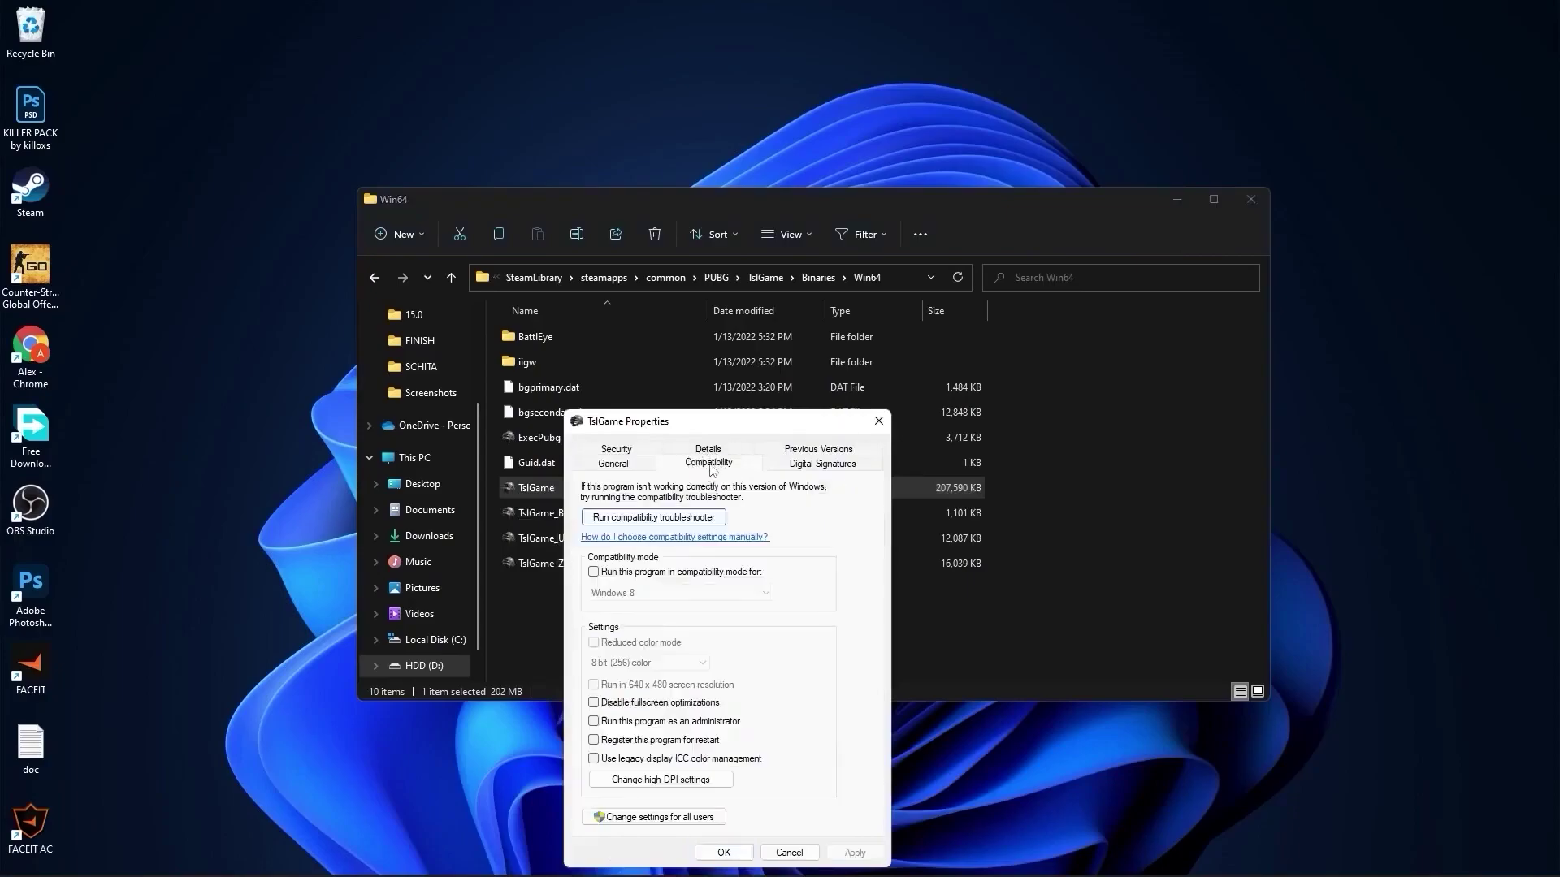
left_click(594, 703)
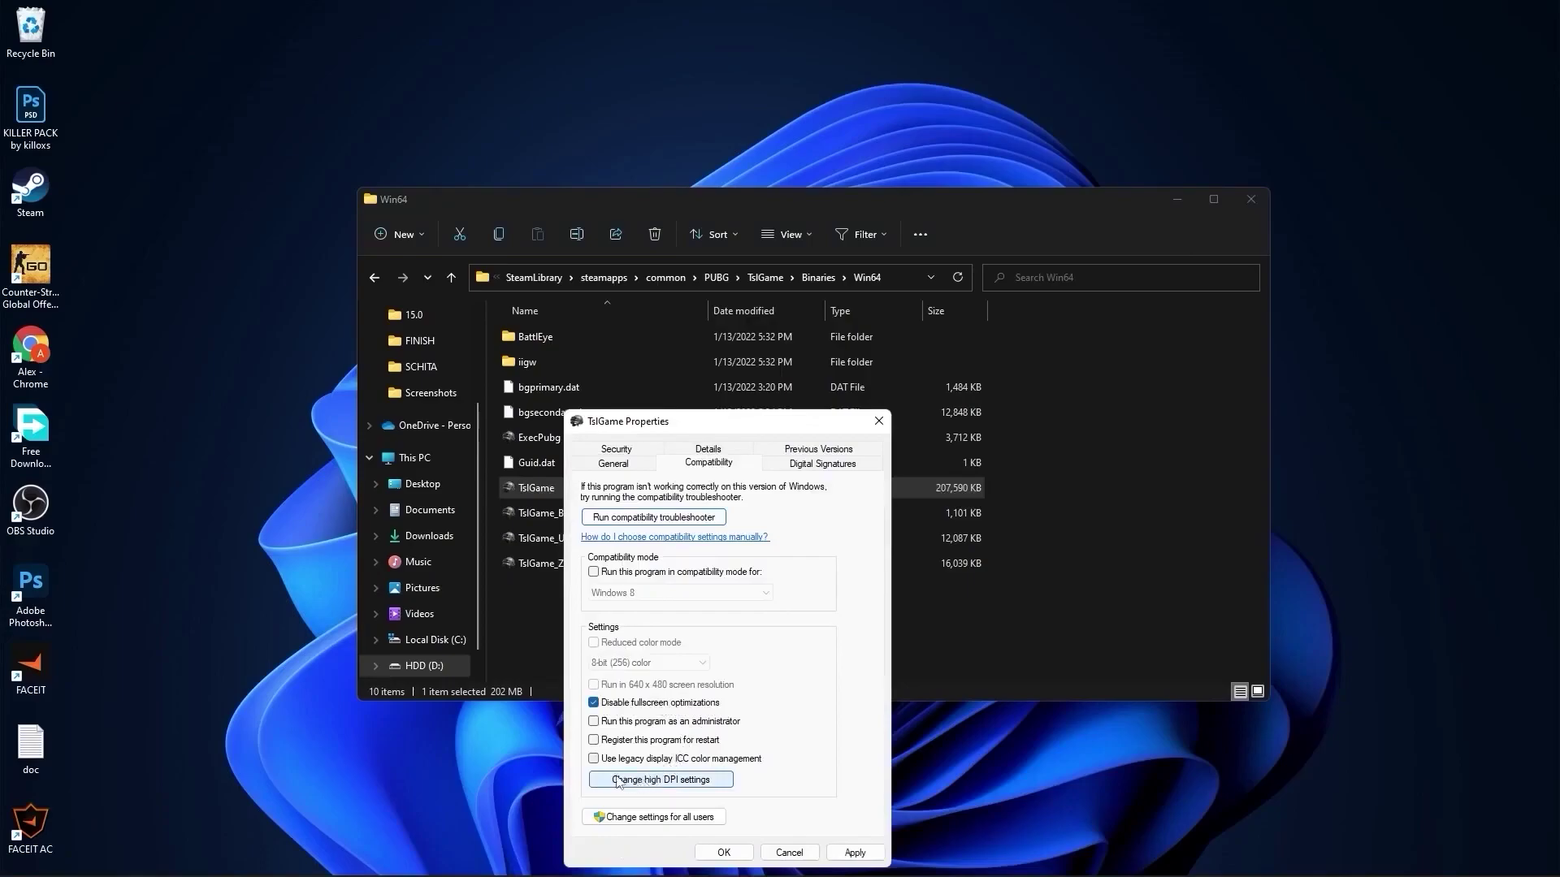
Override TslGame's high DPI scaling behavior with scaling performed by Application, apply the properties and close the Win64 folder
left_click(703, 785)
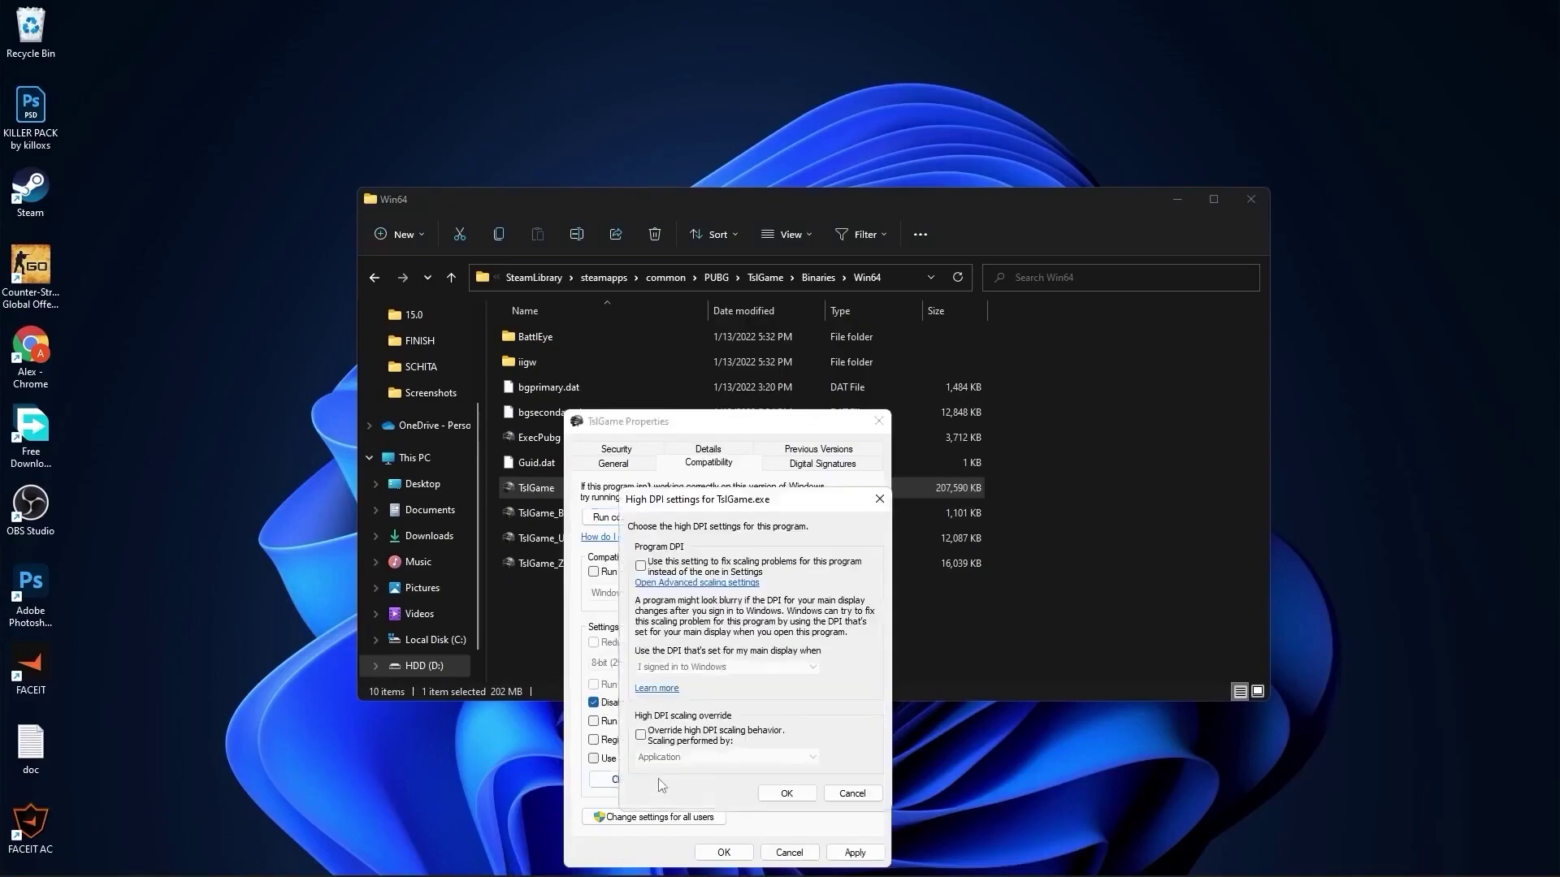
left_click(640, 735)
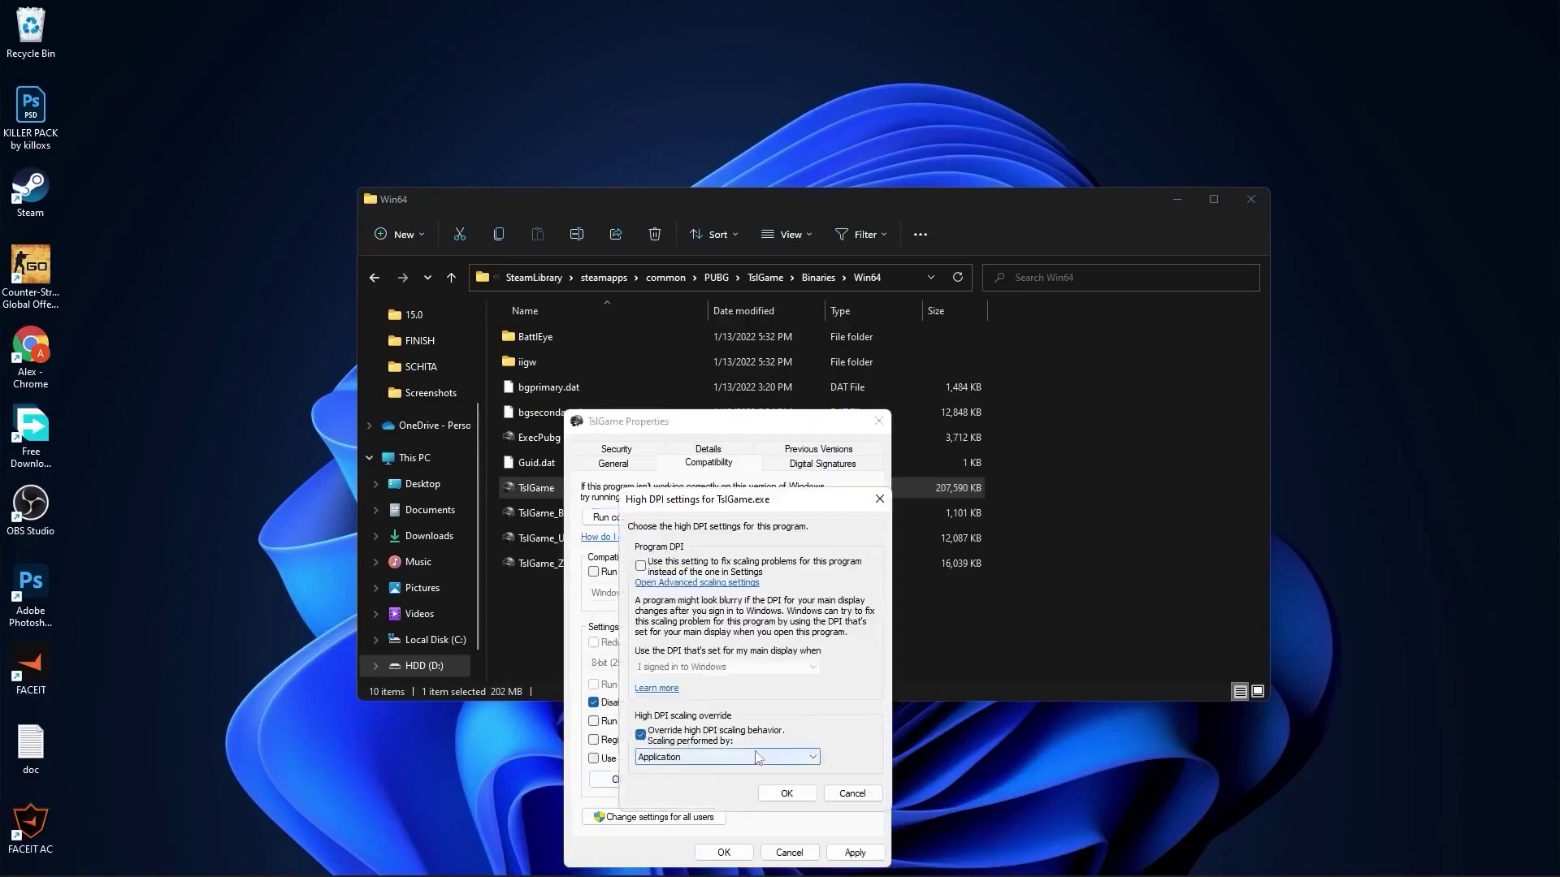
left_click(787, 794)
left_click(854, 852)
left_click(724, 852)
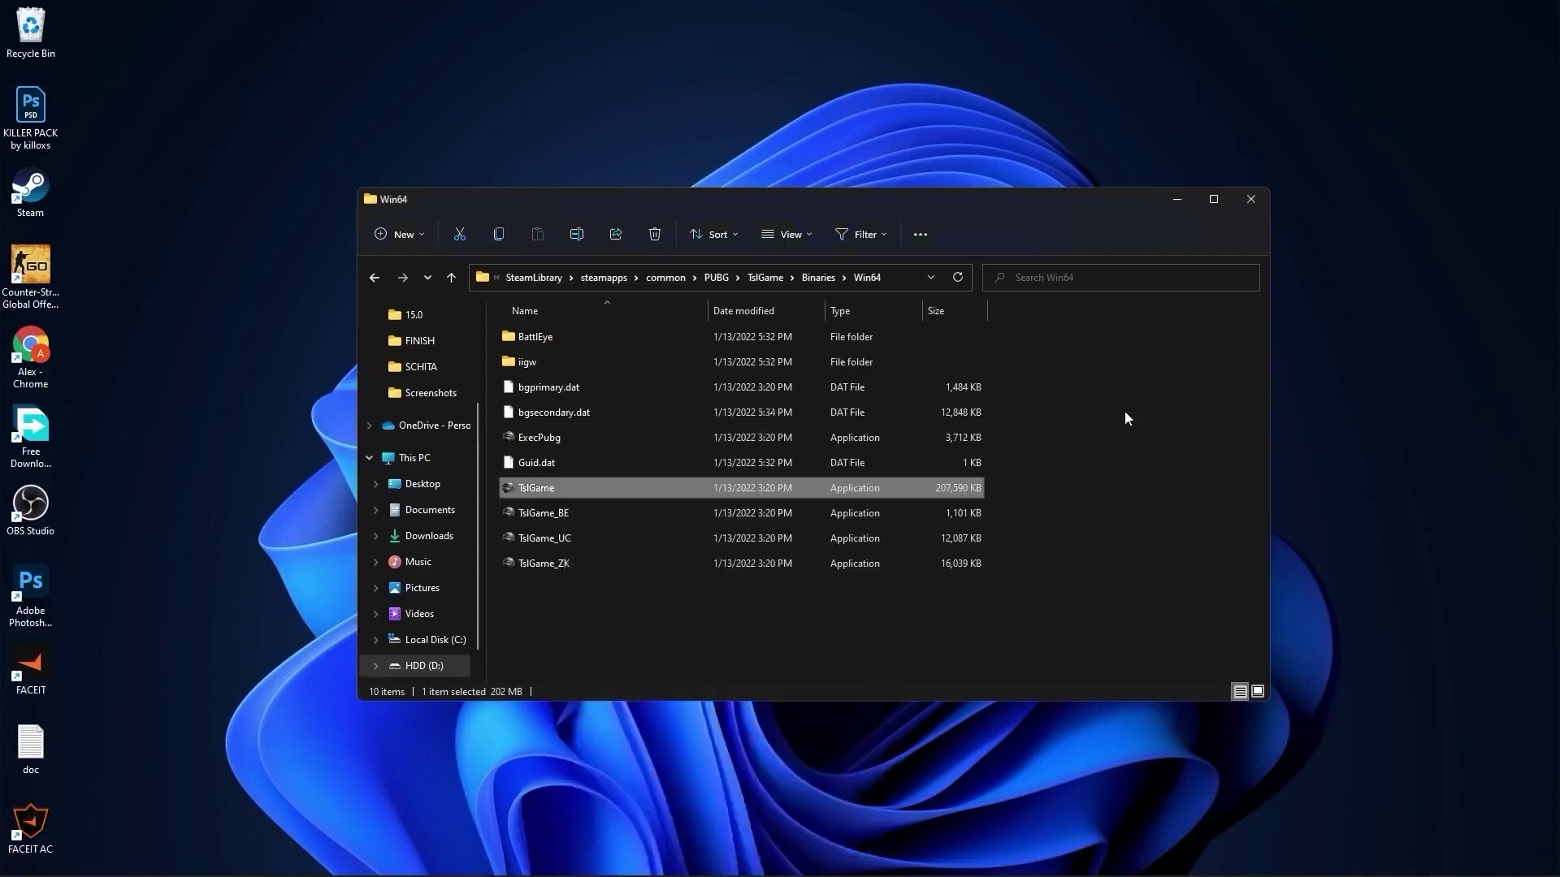
left_click(1251, 199)
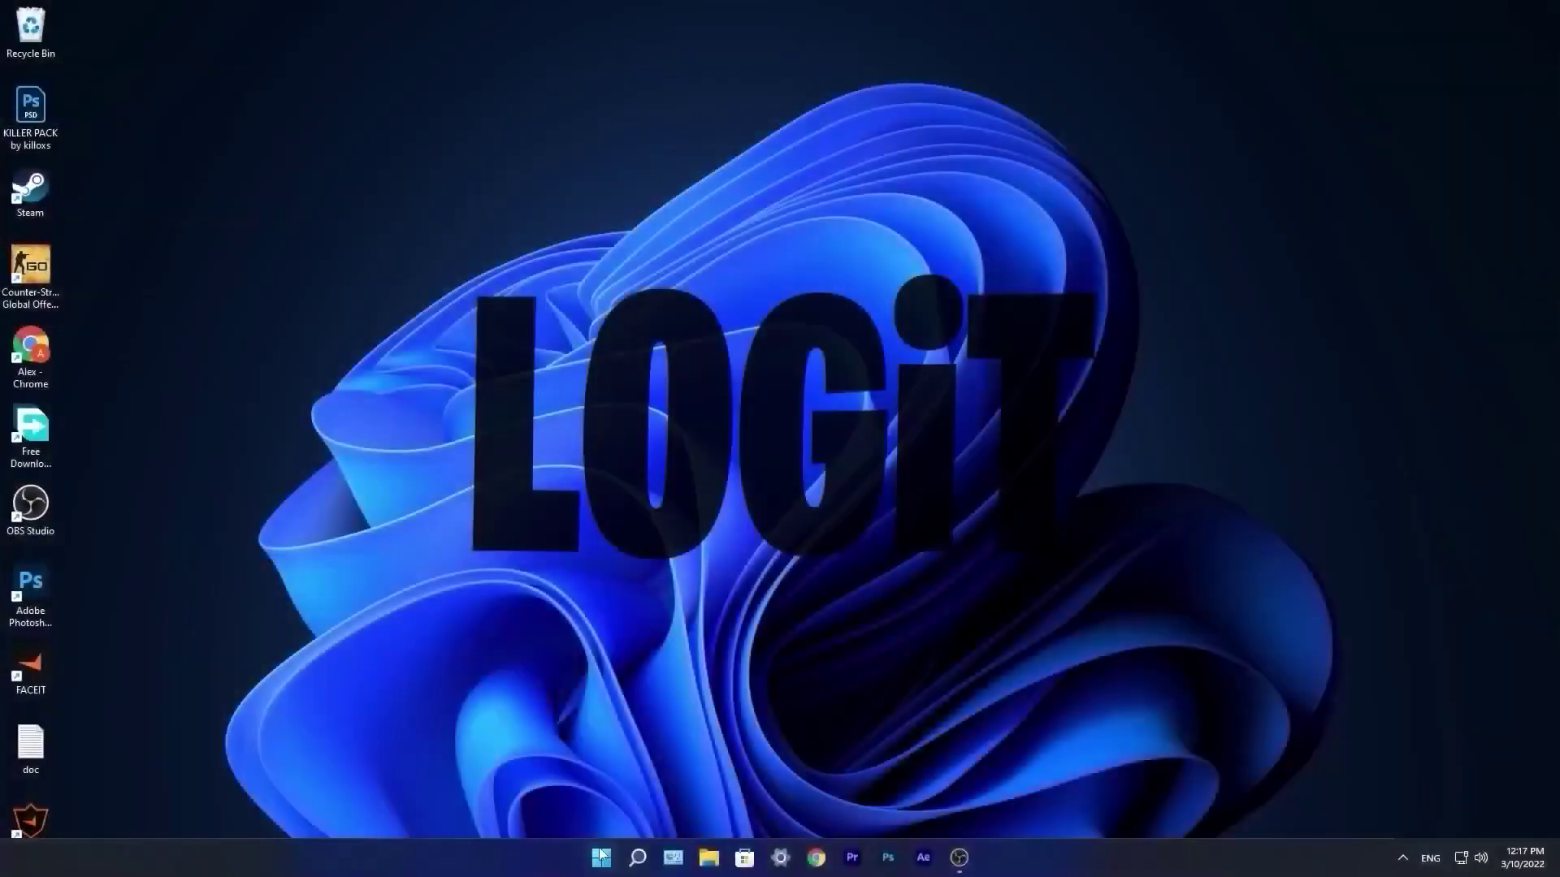
Install the pending Windows updates, check for further updates and close Settings
left_click(601, 857)
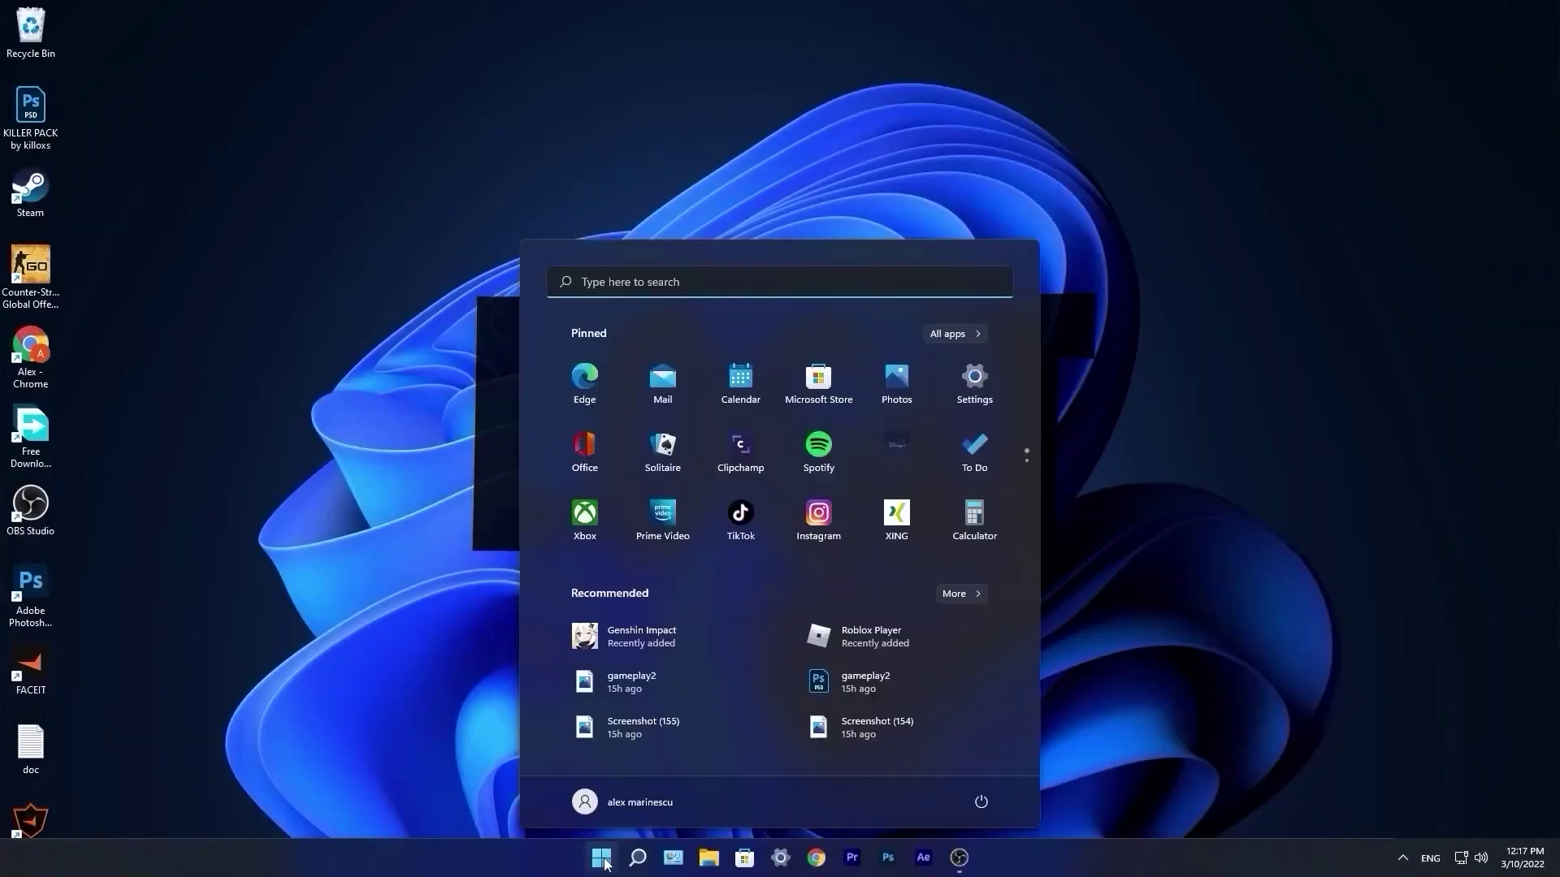
left_click(969, 377)
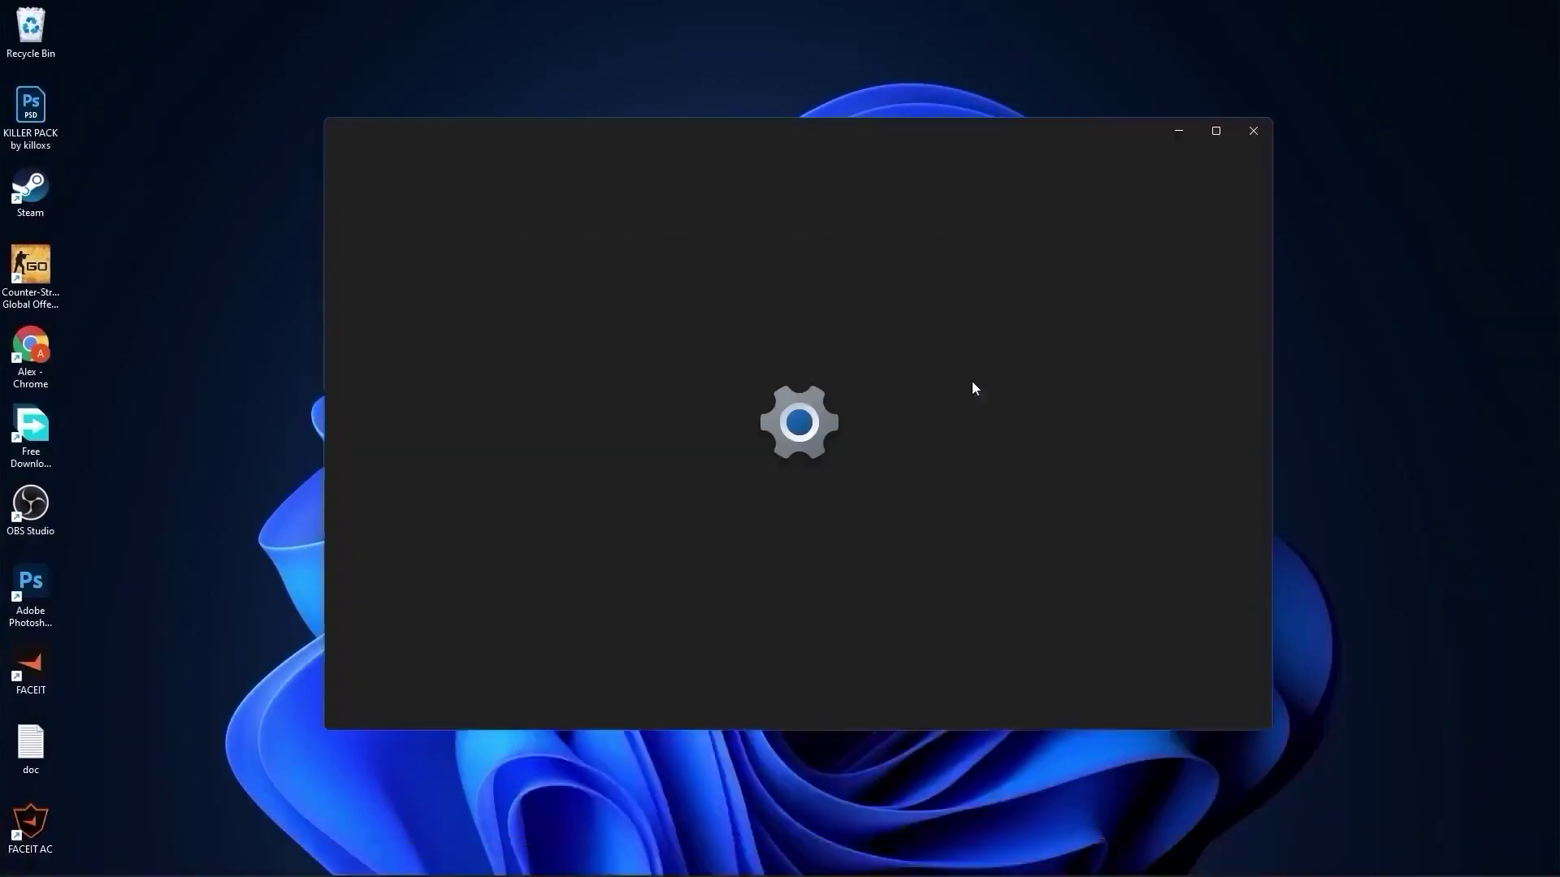
left_click(358, 622)
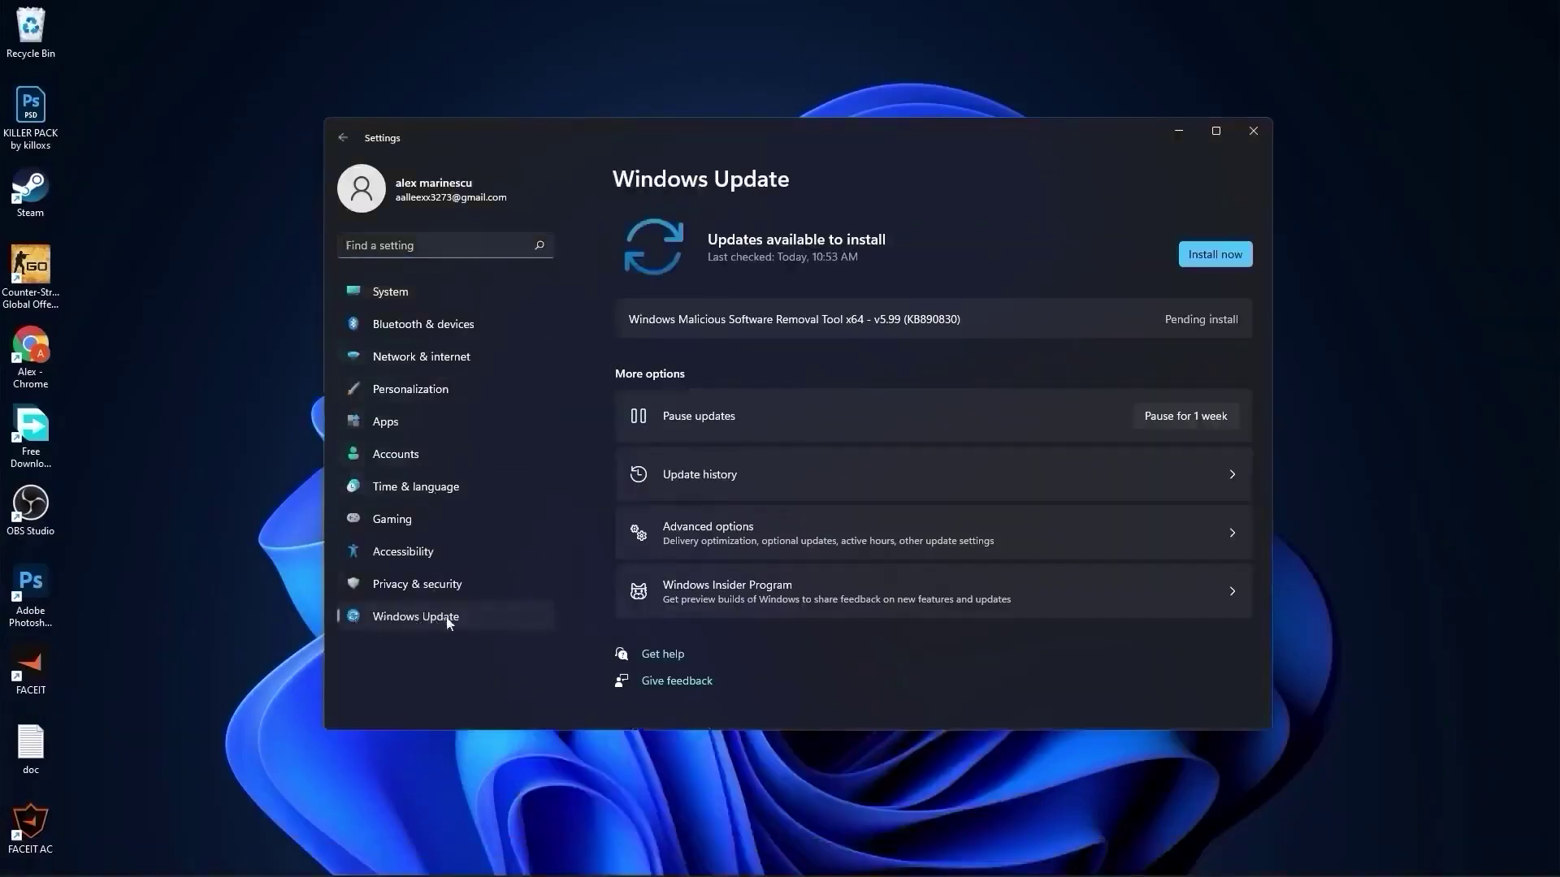
left_click(1217, 261)
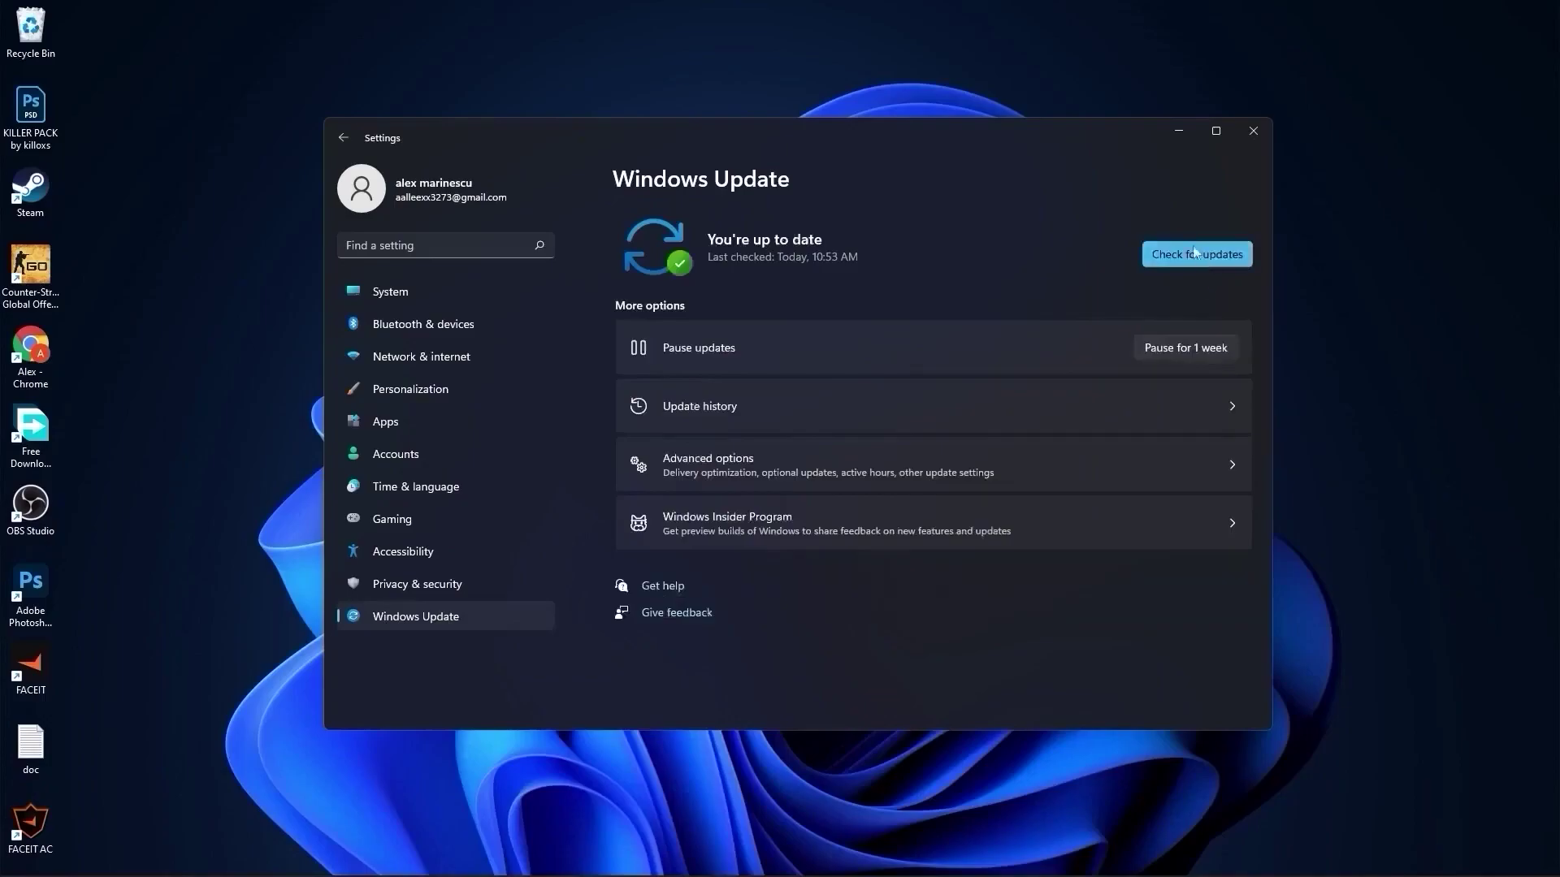
left_click(1195, 256)
left_click(1257, 130)
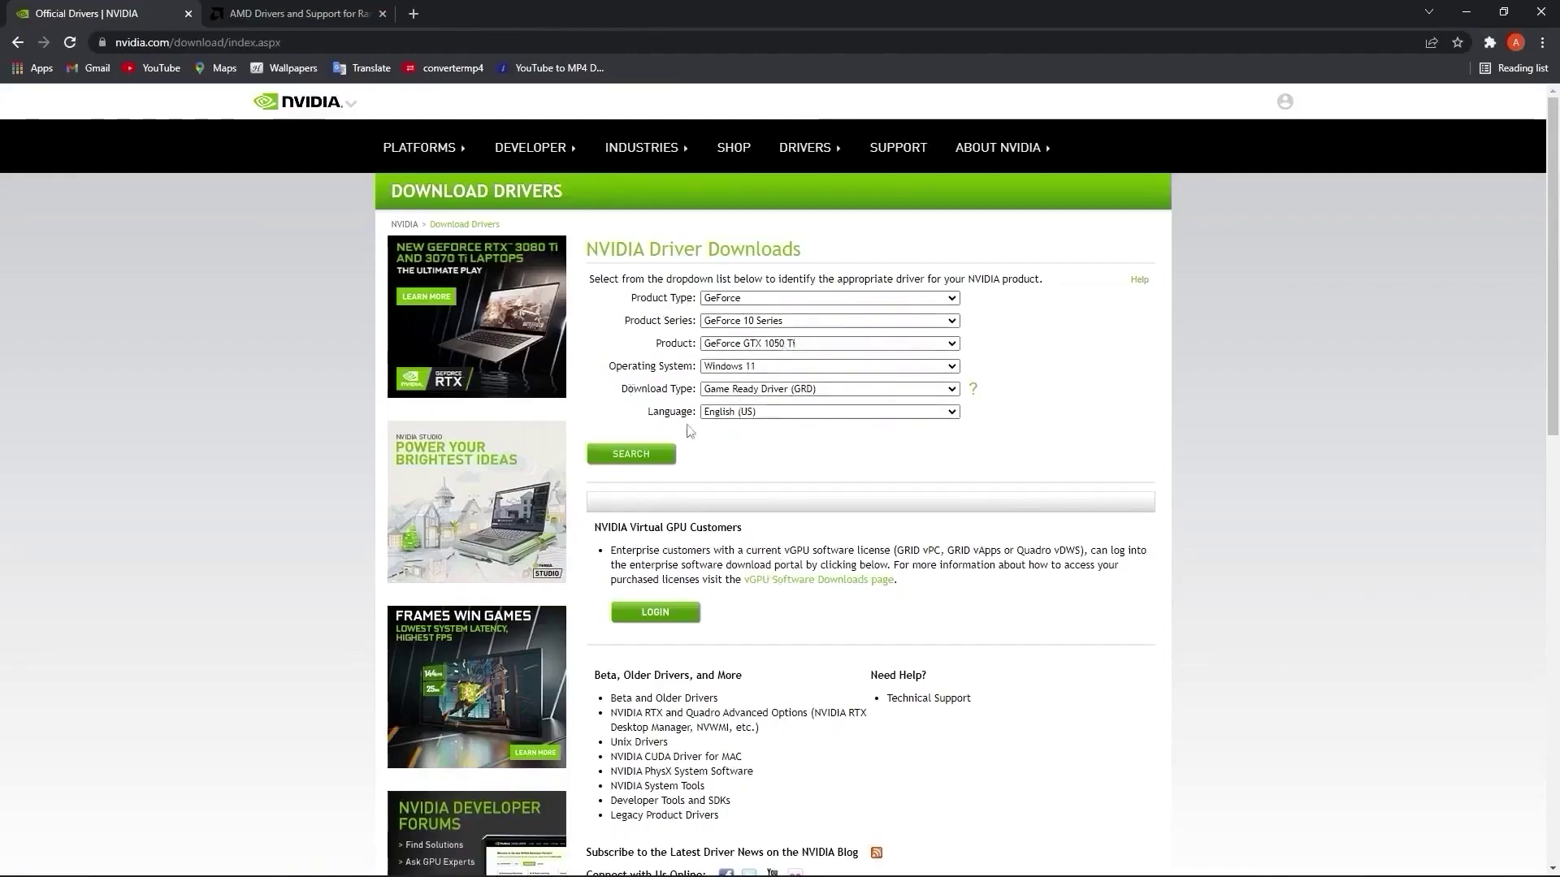
Find and download the Game Ready driver for the GeForce GTX 1050 Ti on Windows 11 from NVIDIA's site
left_click(628, 455)
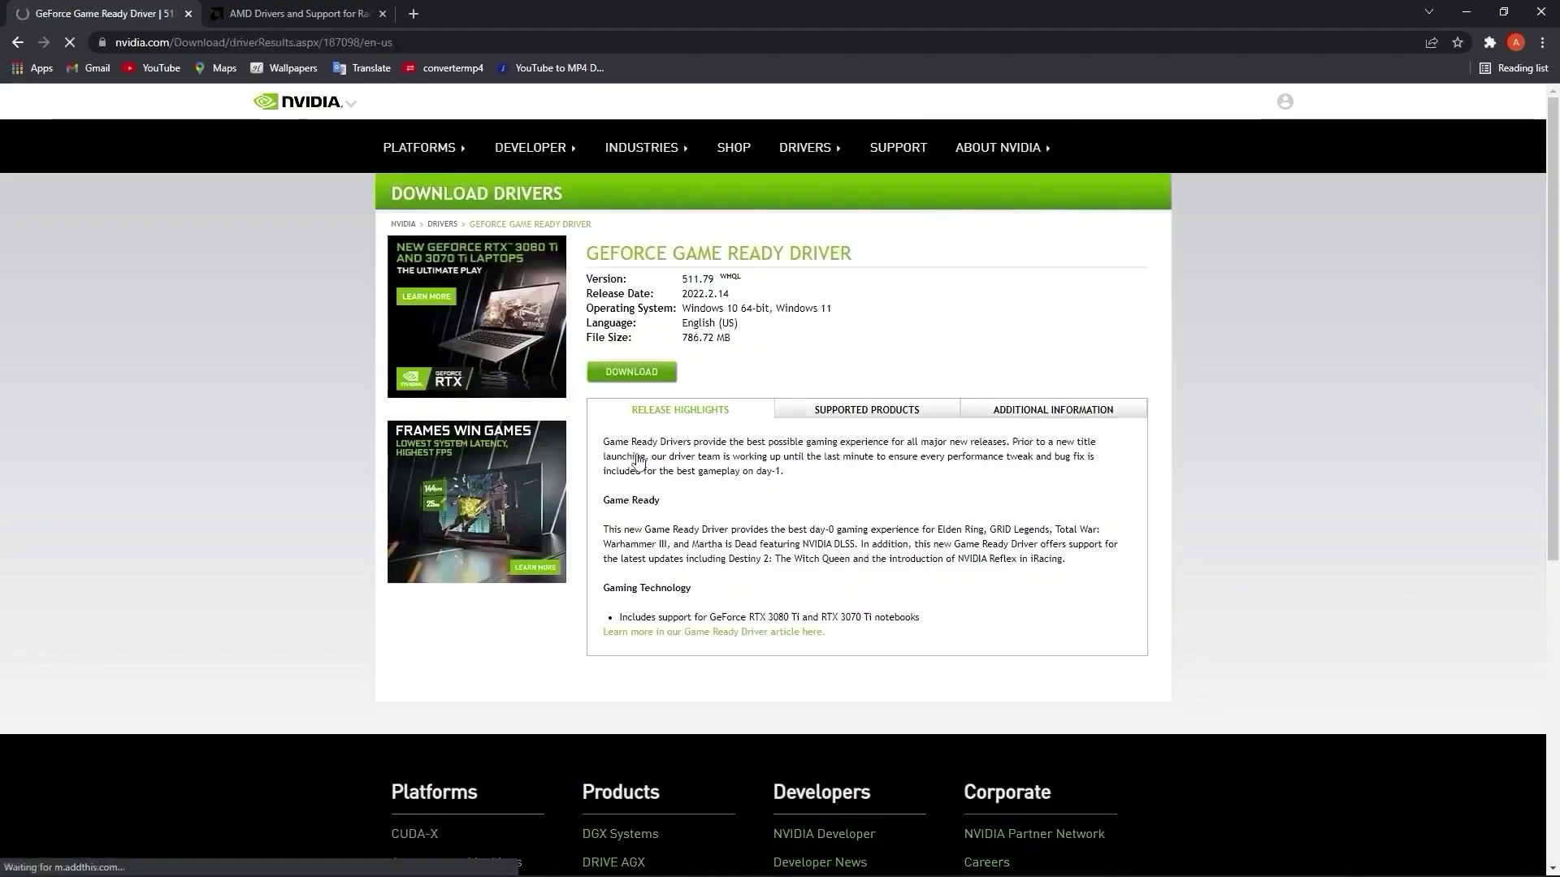
left_click(626, 374)
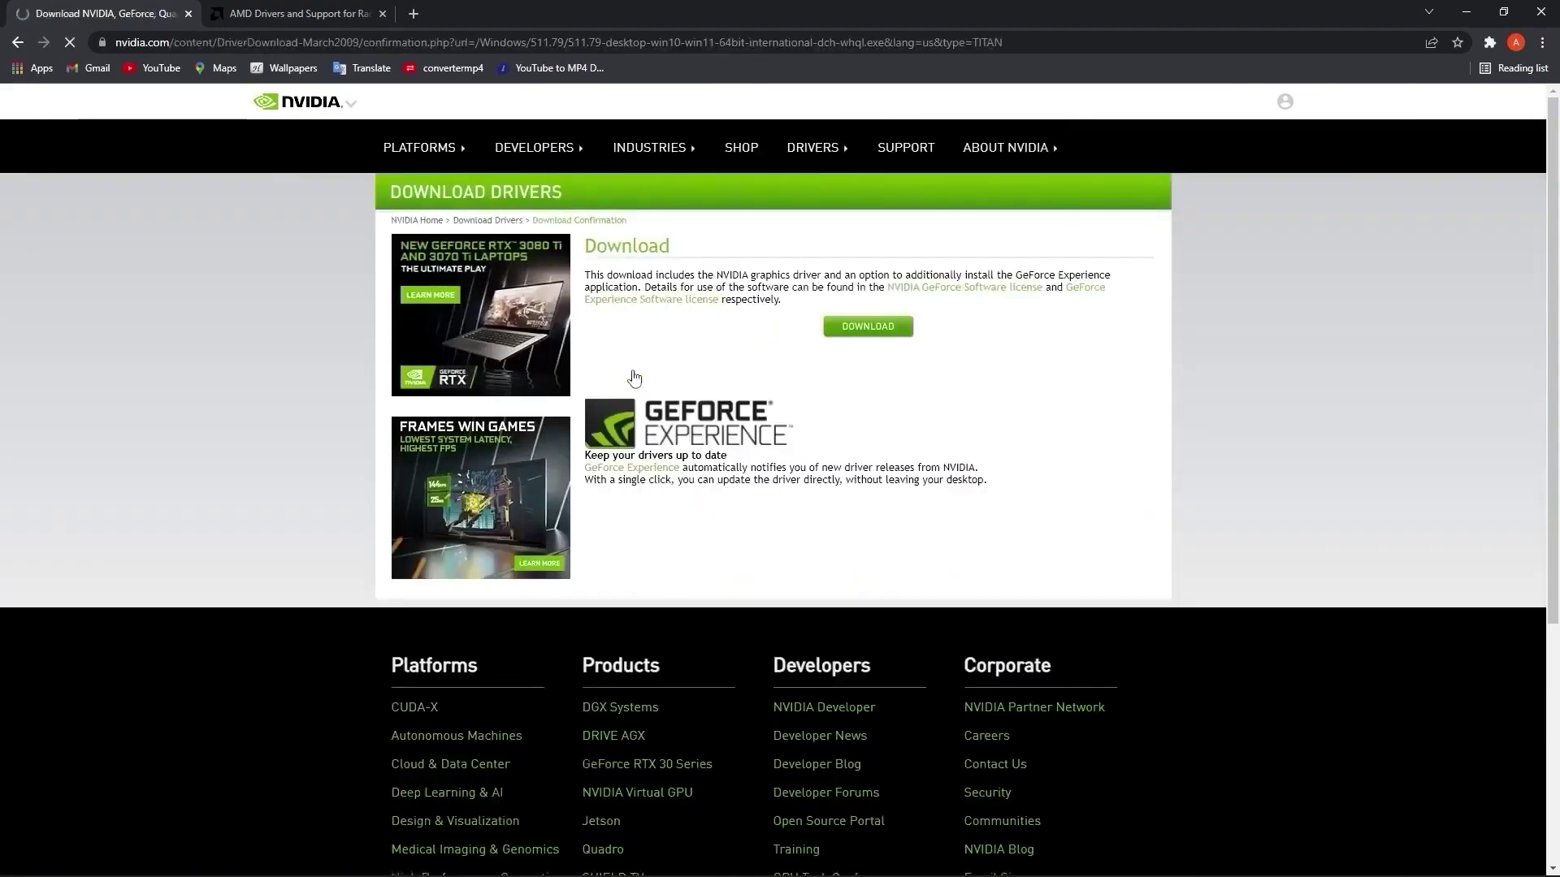
left_click(860, 327)
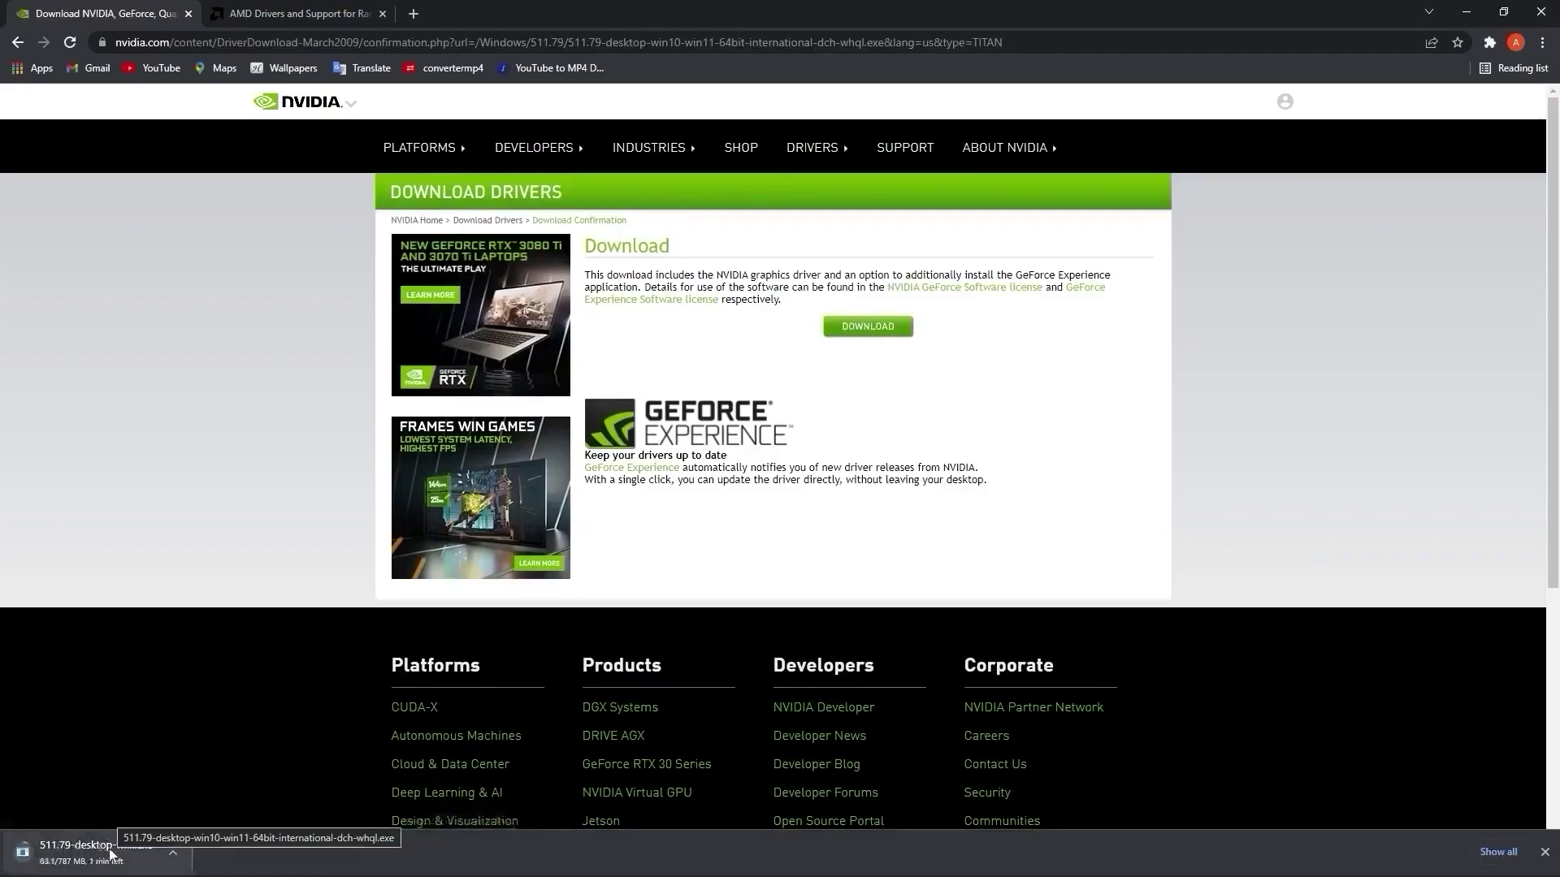
Start downloading the auto-detect Radeon driver installer from AMD's support page and cancel that download
left_click(288, 13)
scroll(1092, 529, "down", 2)
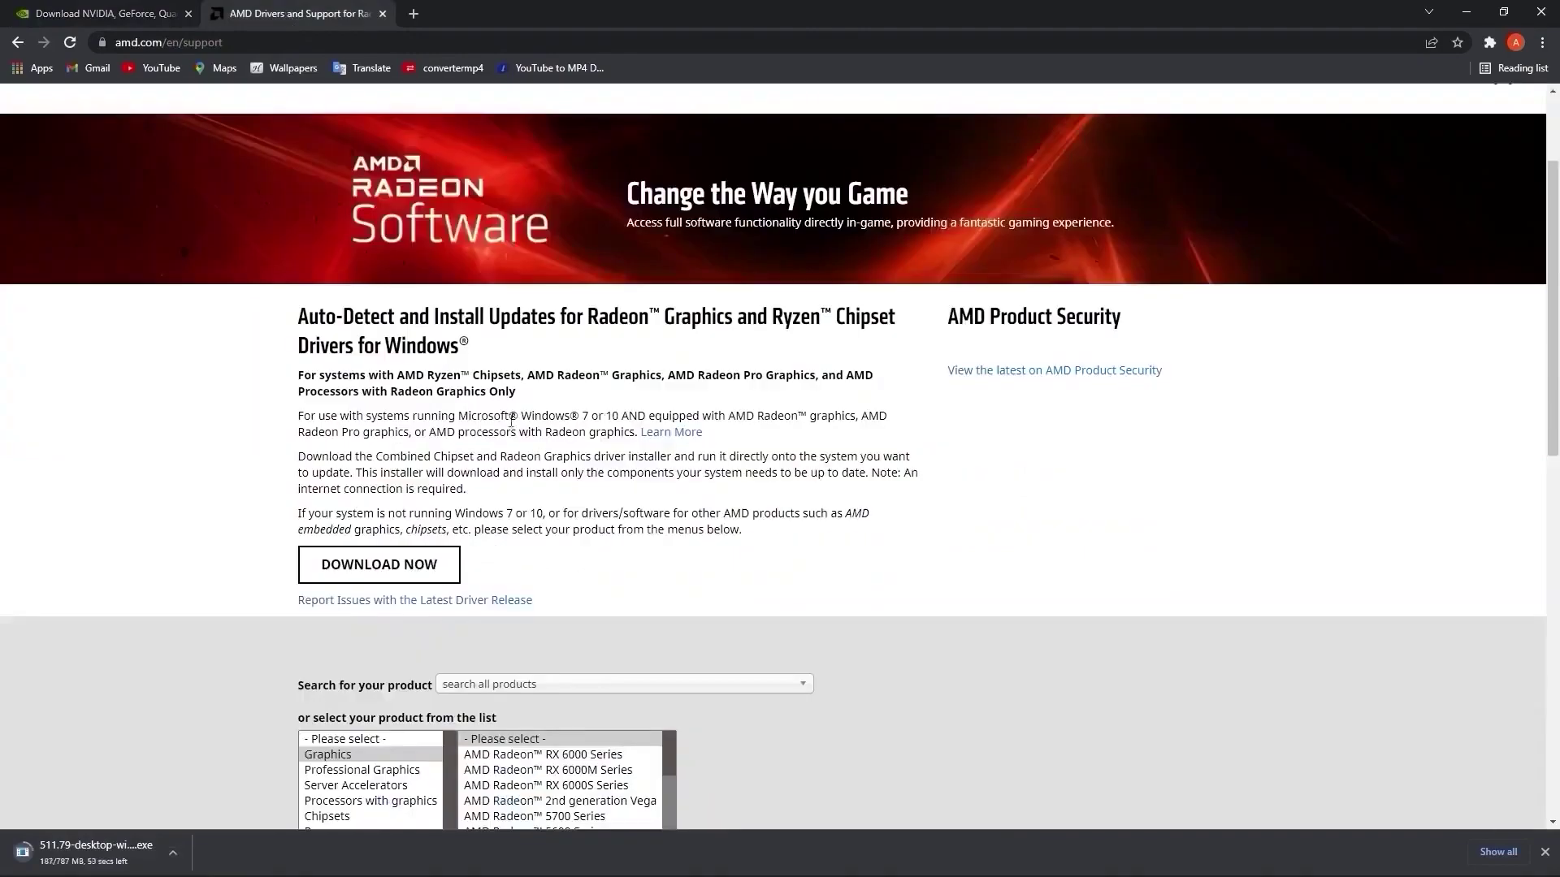
left_click(385, 563)
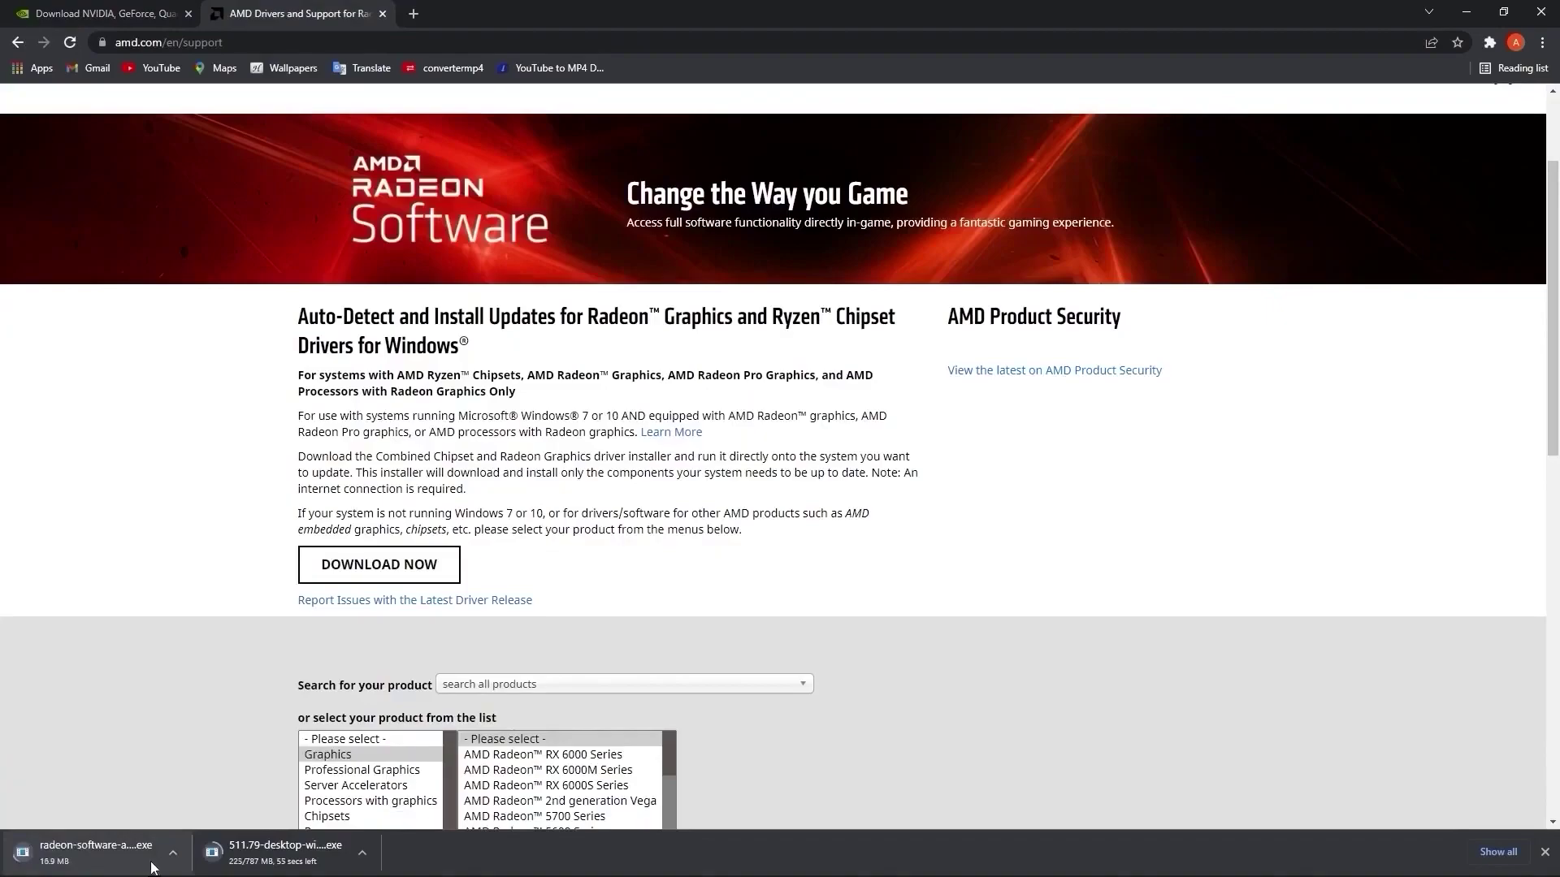
left_click(169, 861)
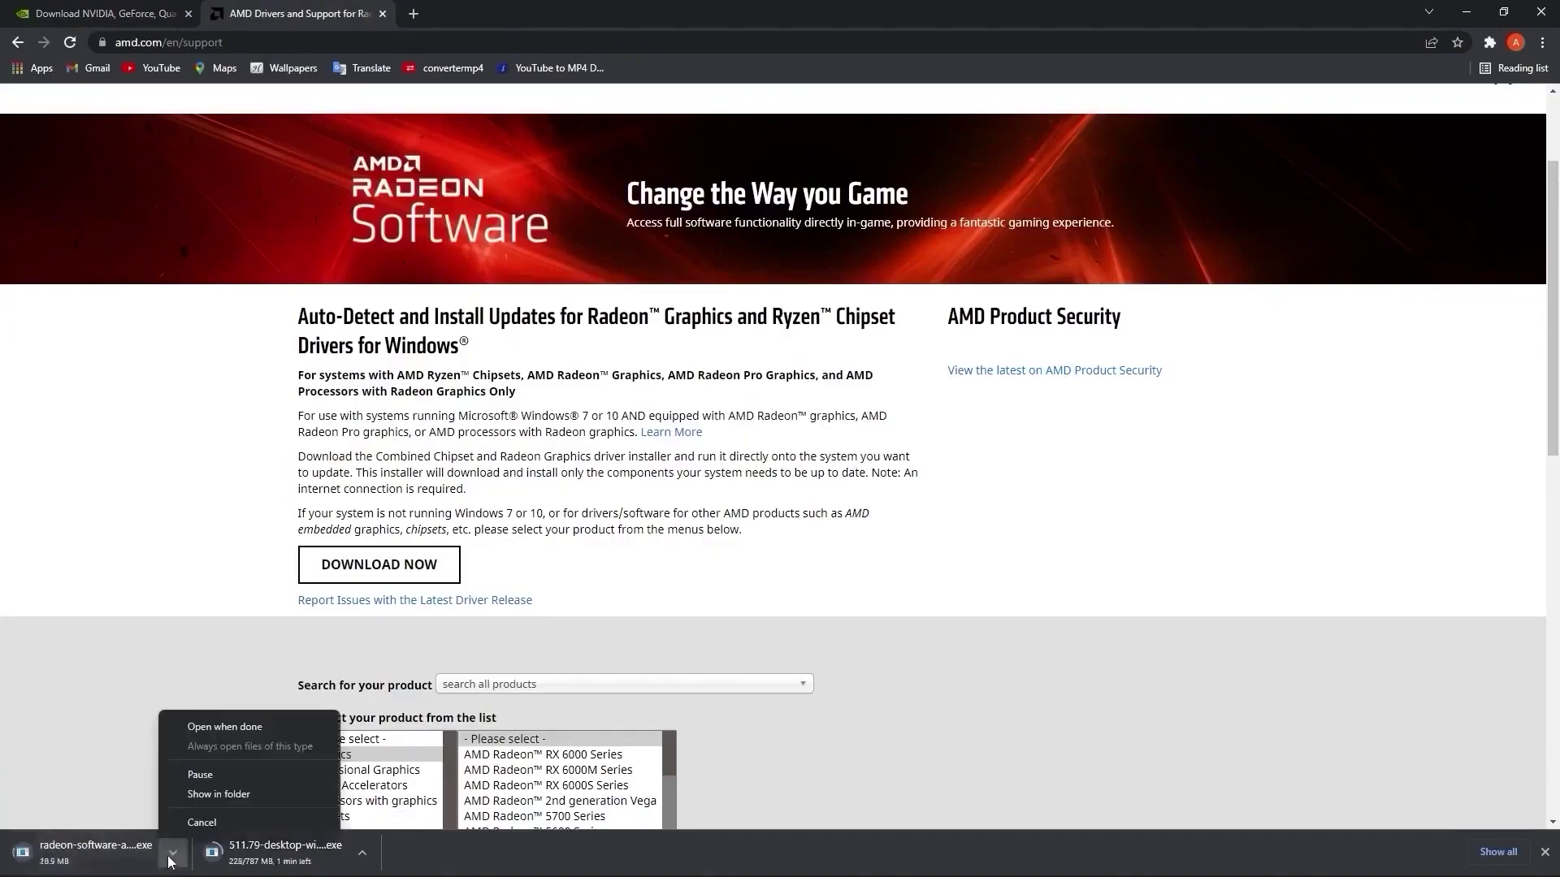
left_click(189, 832)
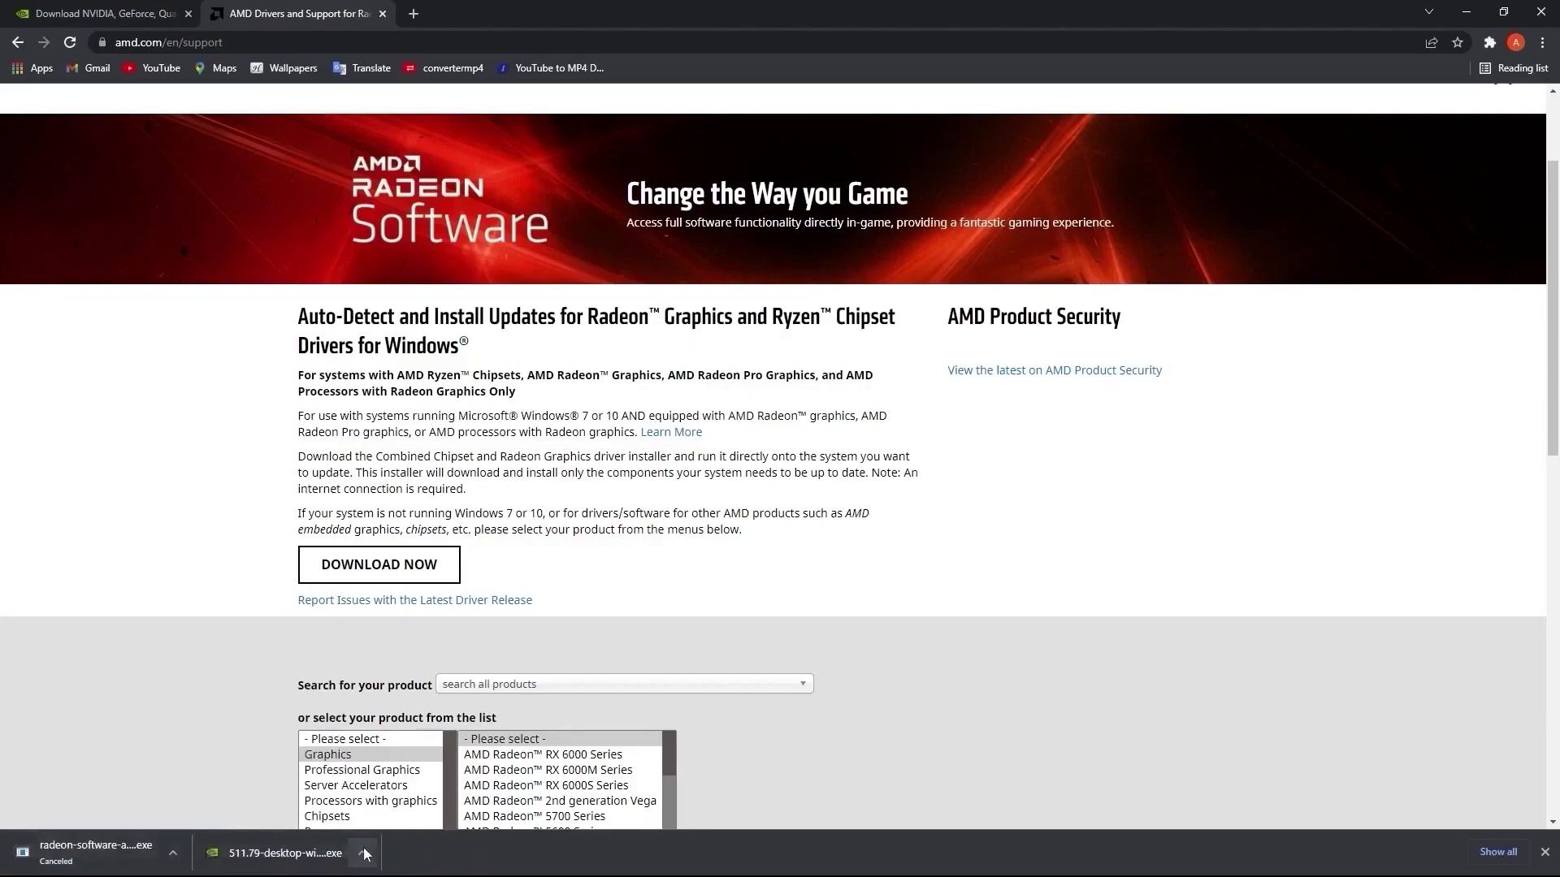
Run the downloaded 511.79 NVIDIA driver package, minimize the browser and extract the files to the default folder
left_click(364, 851)
left_click(396, 740)
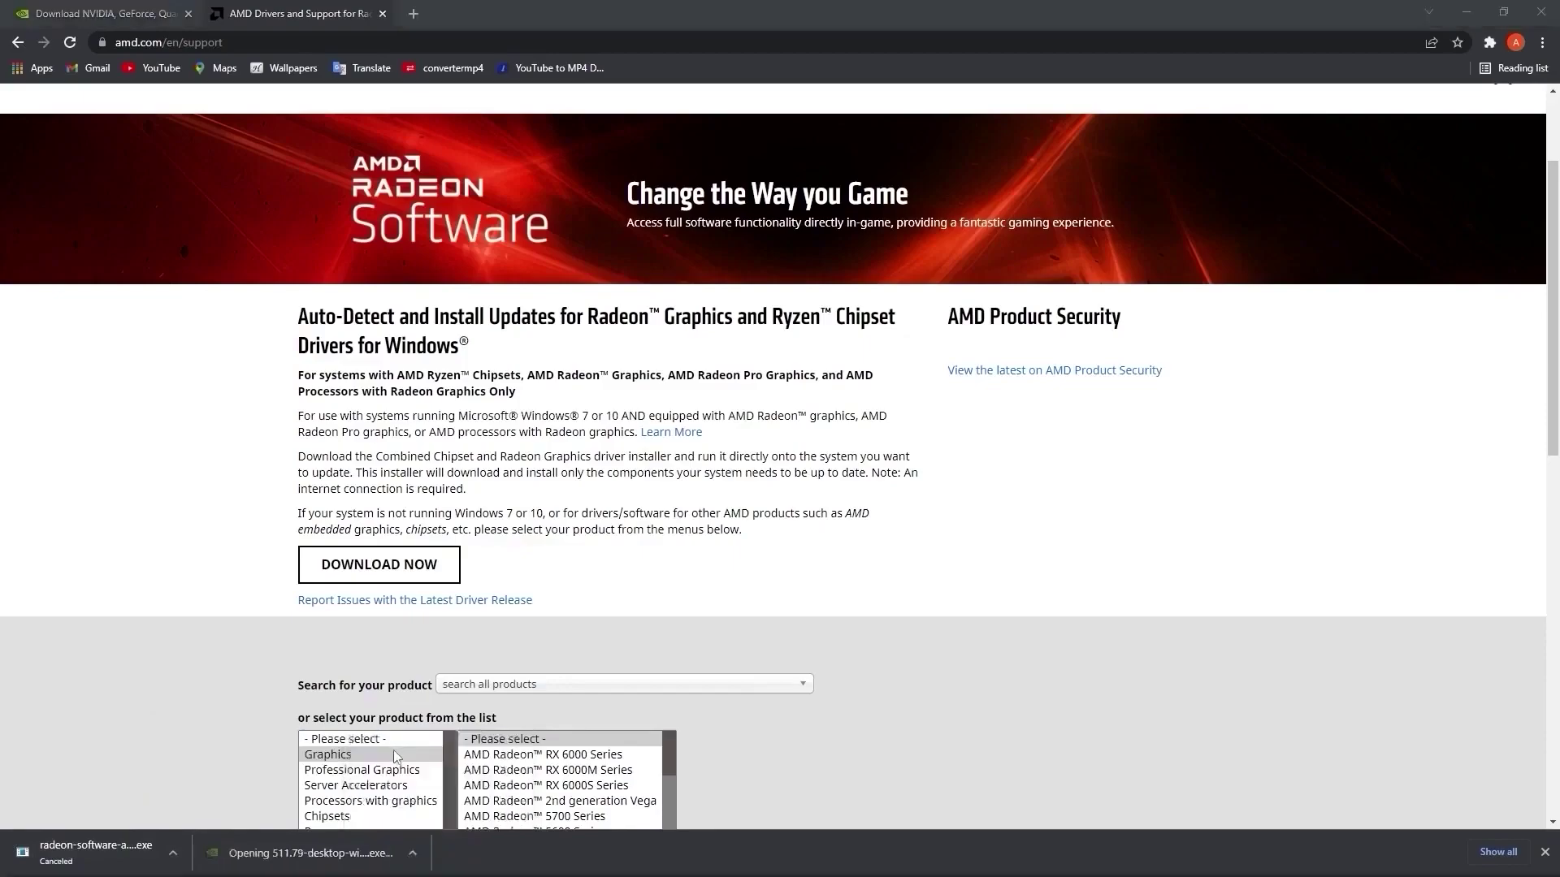
left_click(1466, 13)
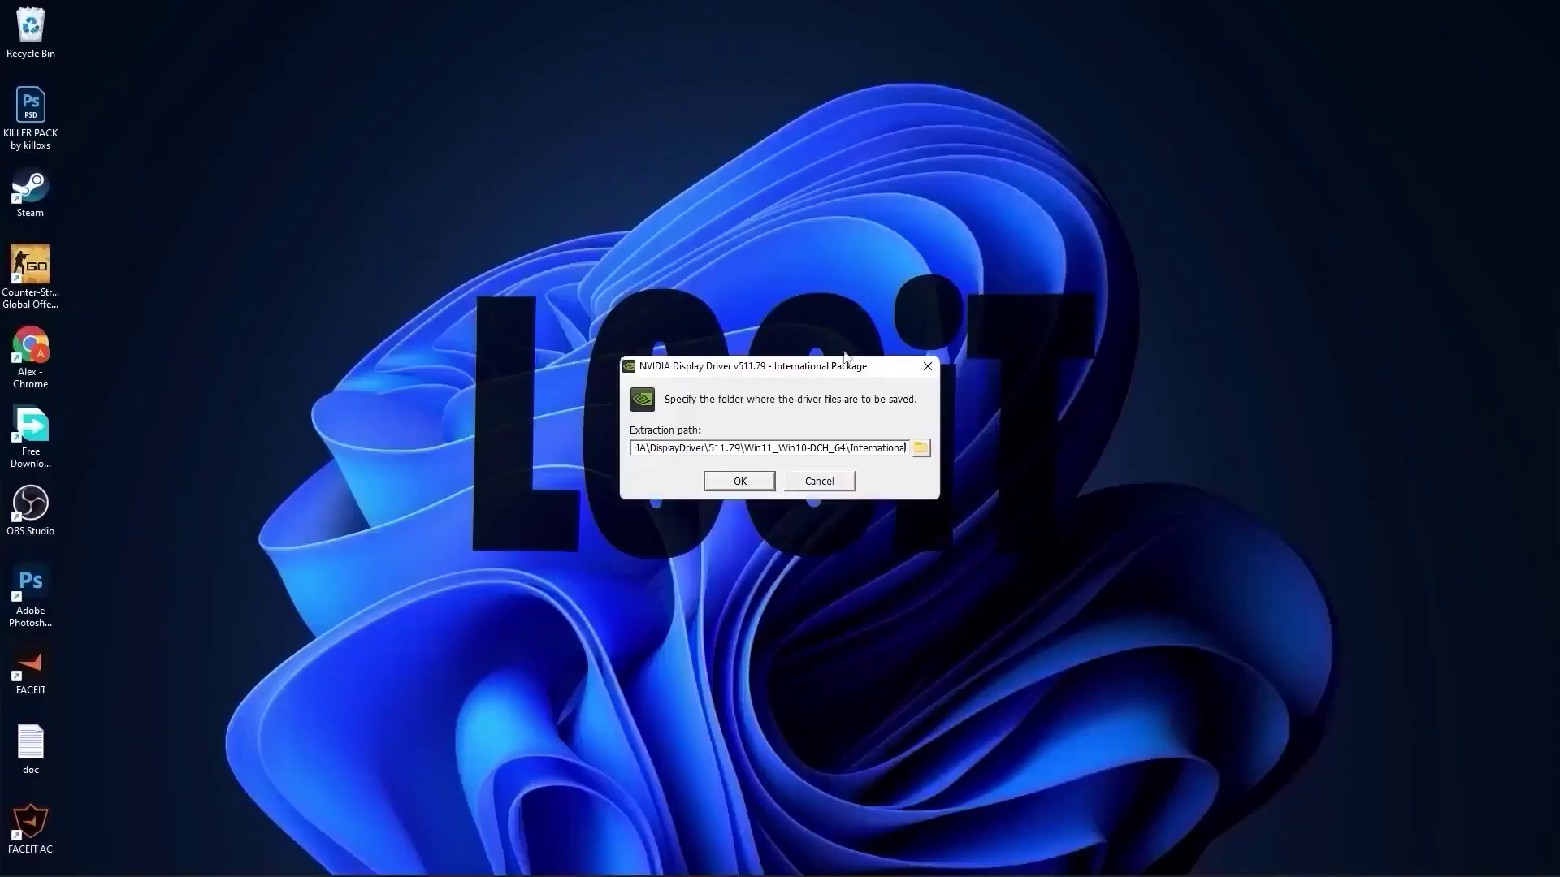
left_click(740, 482)
Install only the NVIDIA Graphics Driver with the Express option, accepting the license agreement, and close the installer when finished
left_click(699, 377)
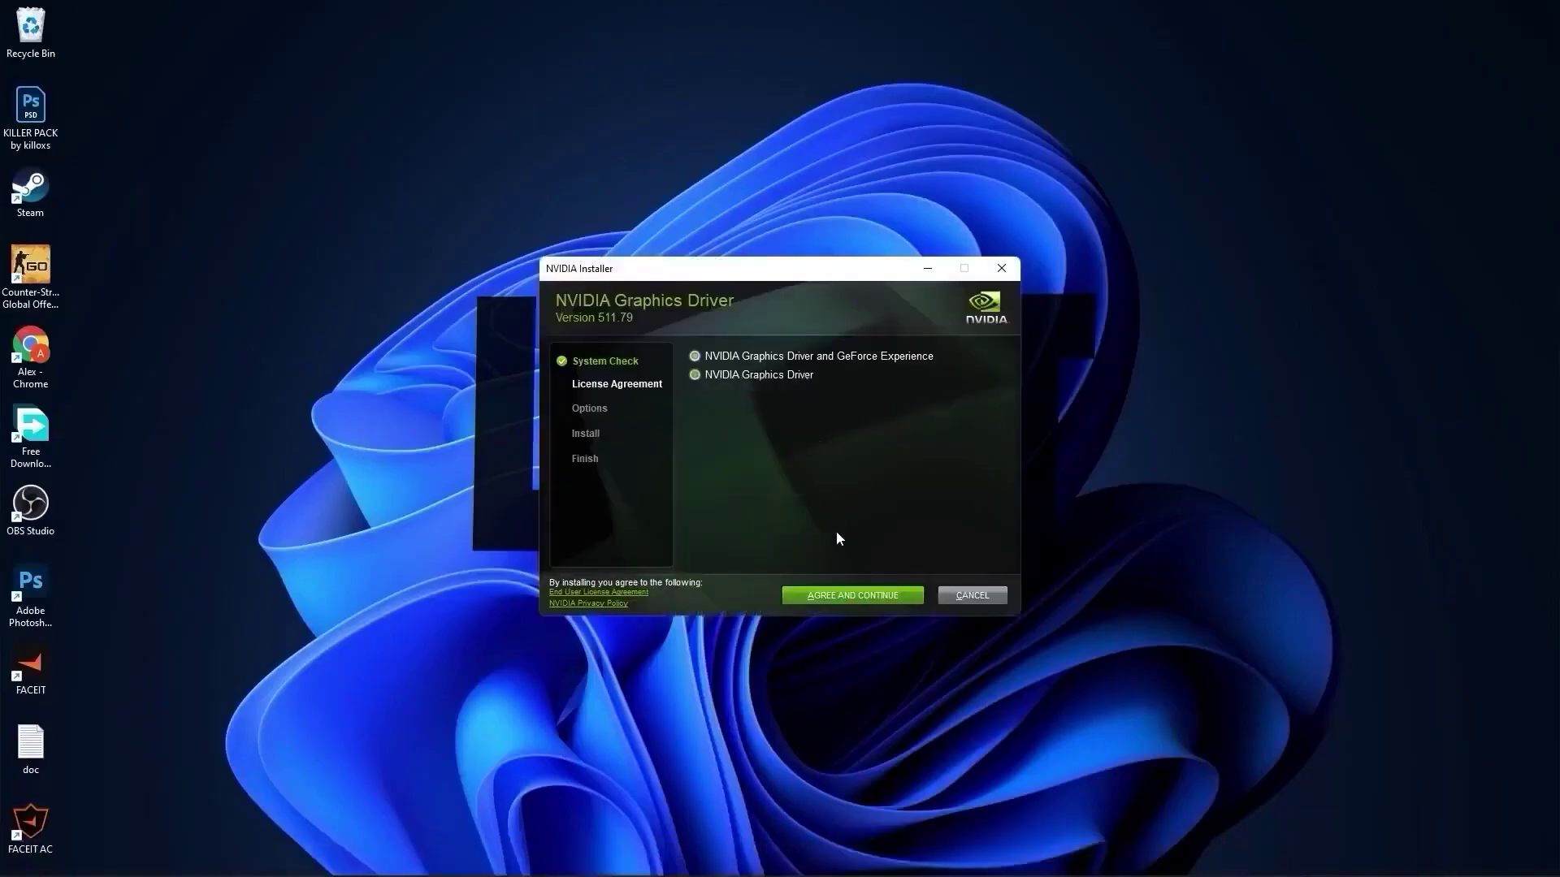
left_click(853, 597)
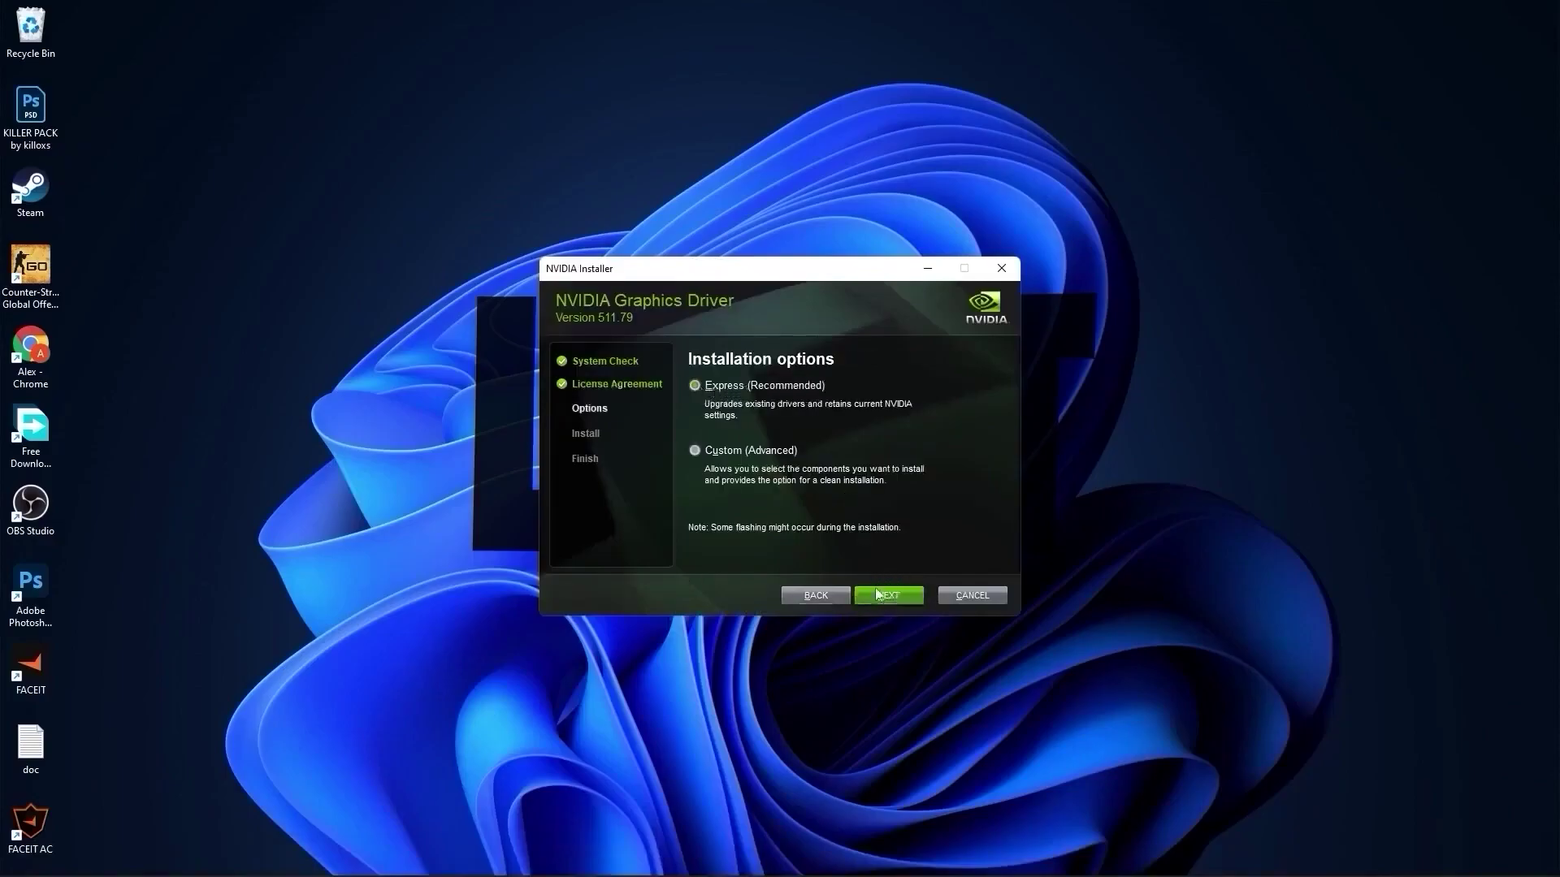
left_click(892, 598)
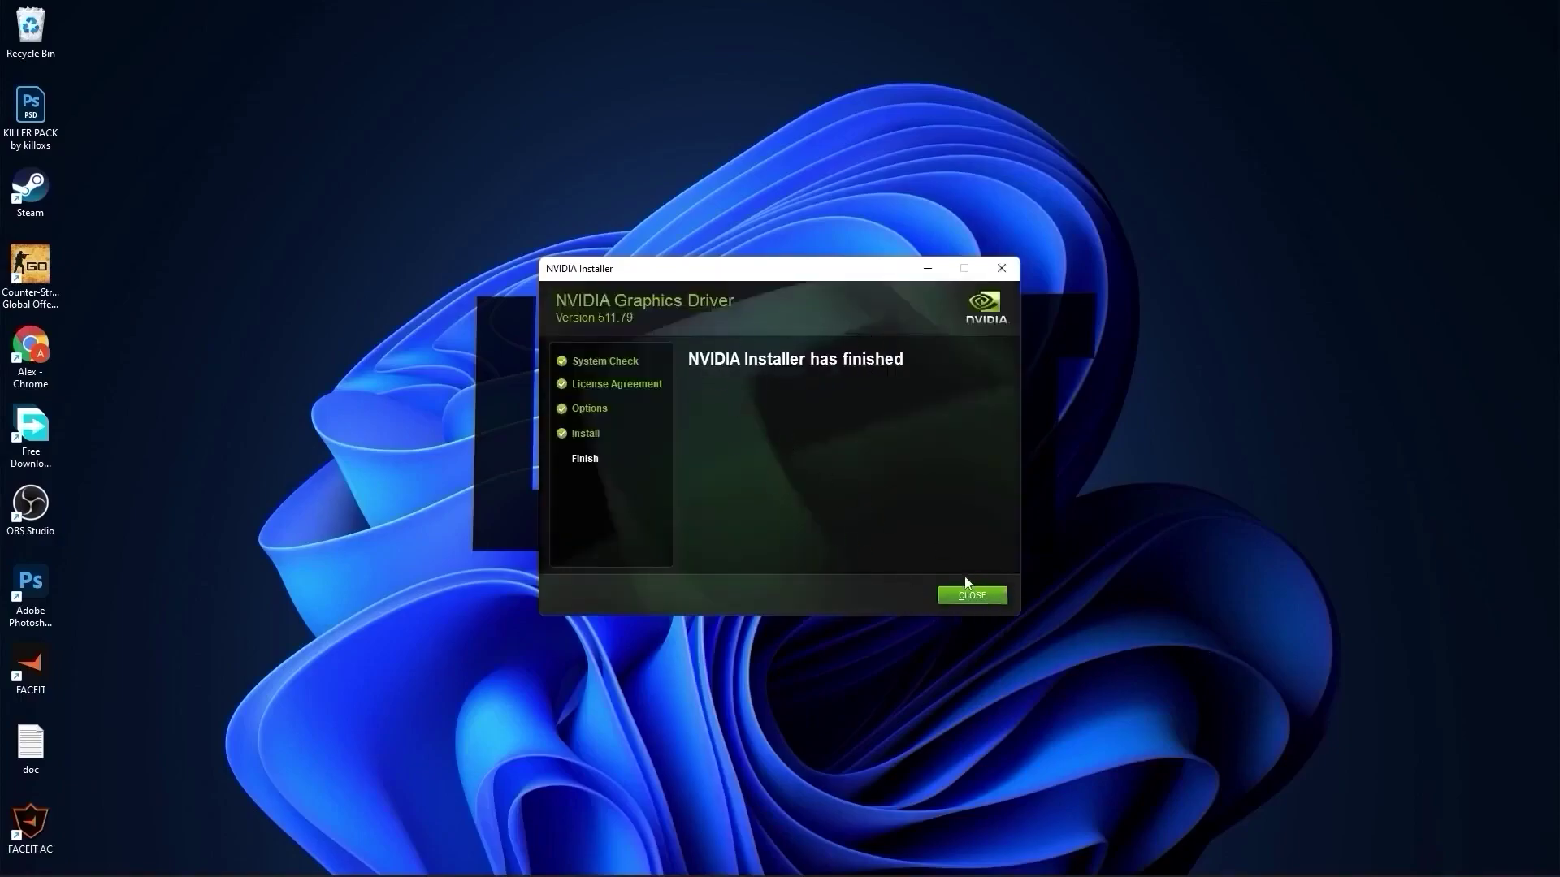
left_click(972, 596)
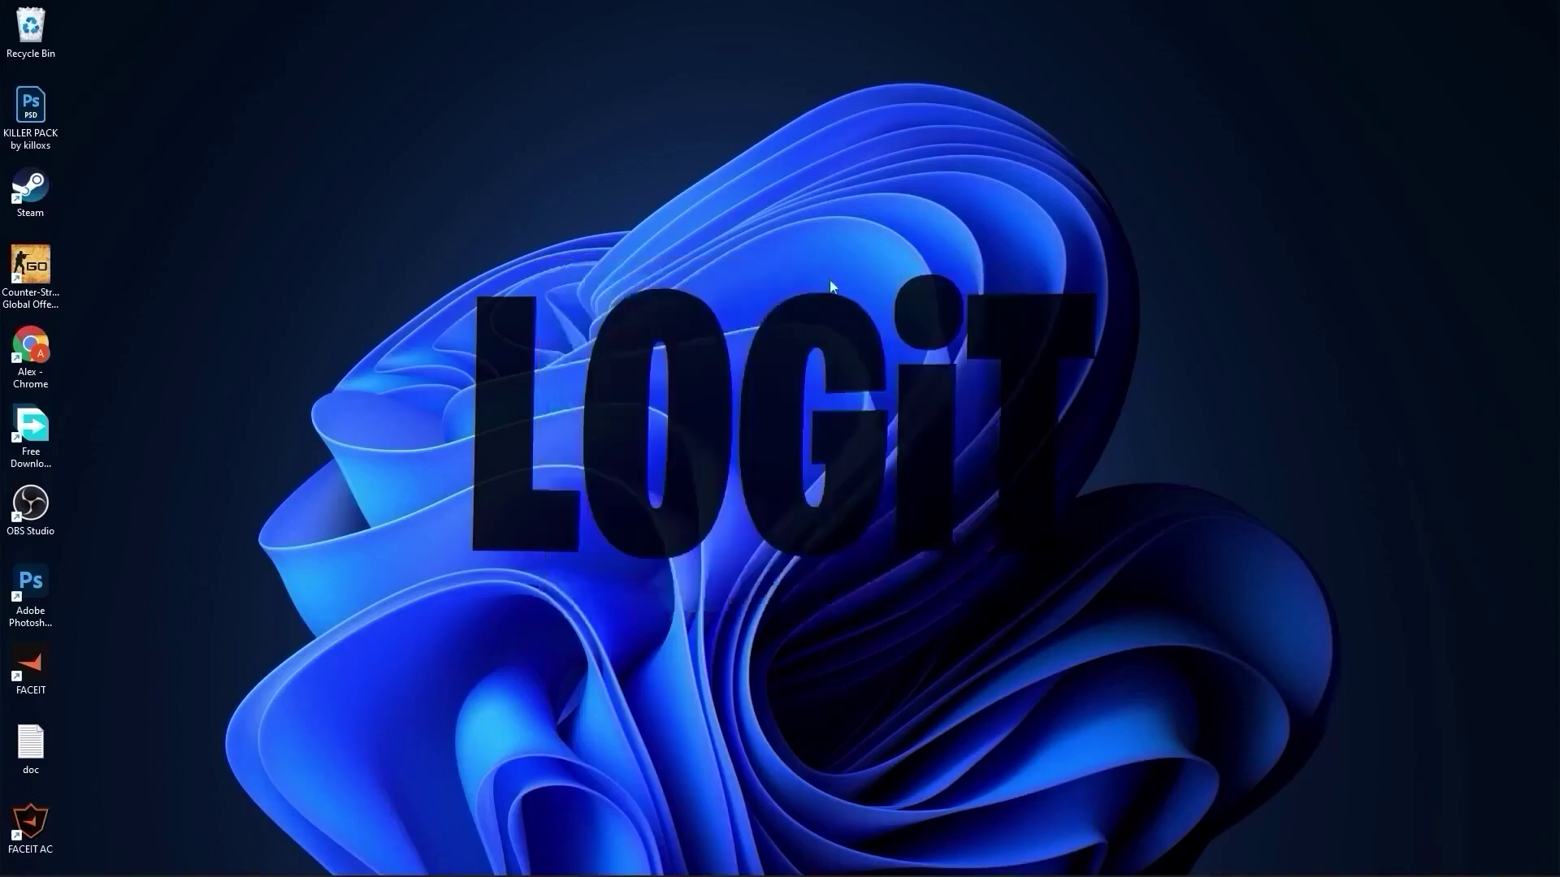
Open the NVIDIA Control Panel from the desktop
right_click(821, 234)
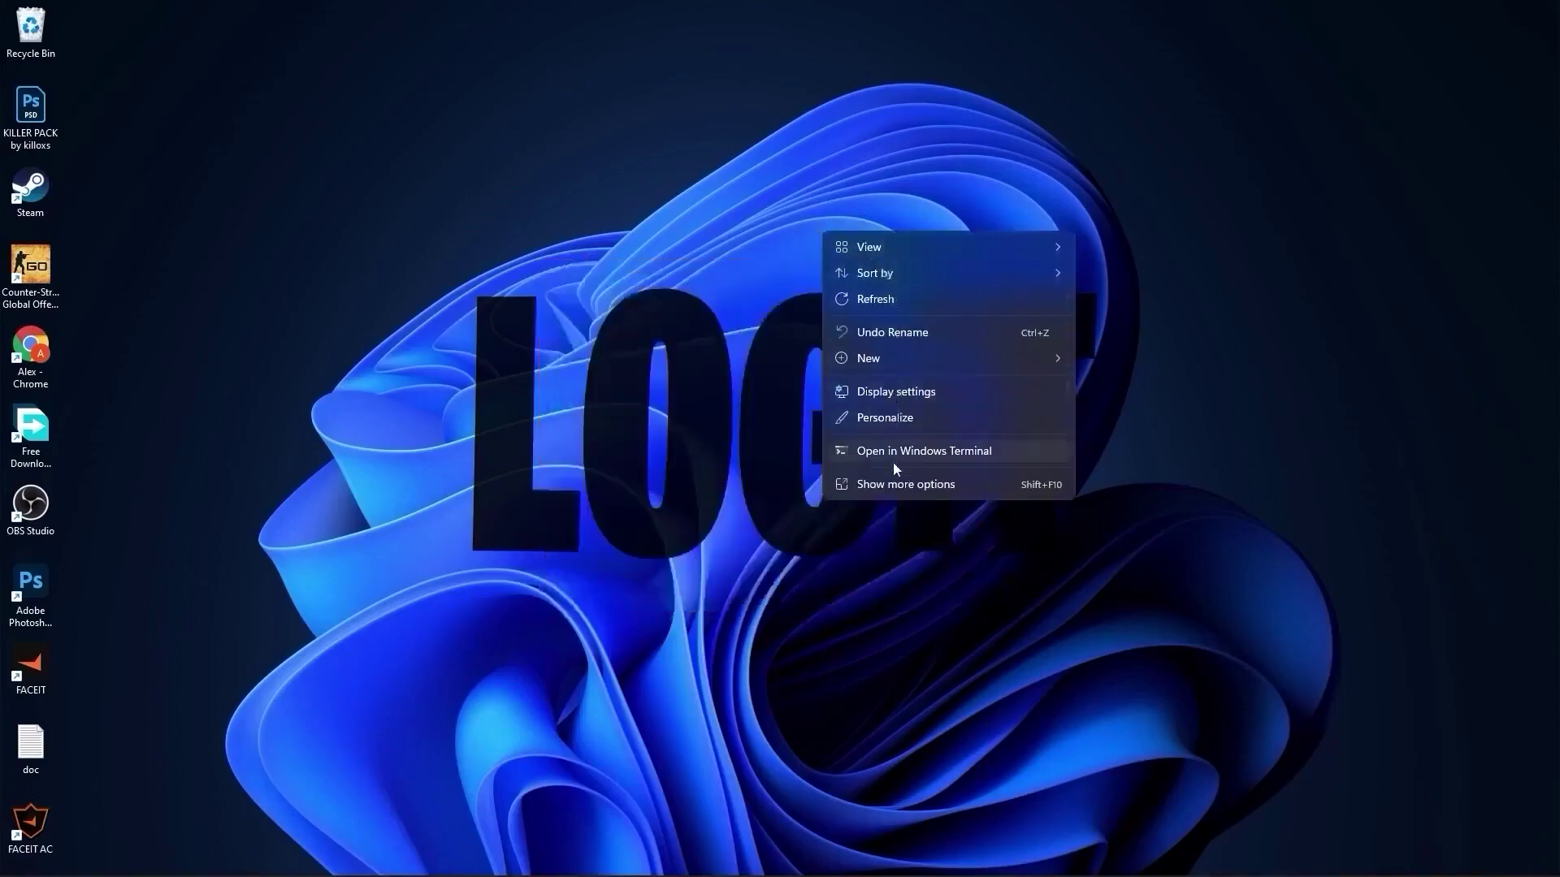
left_click(887, 482)
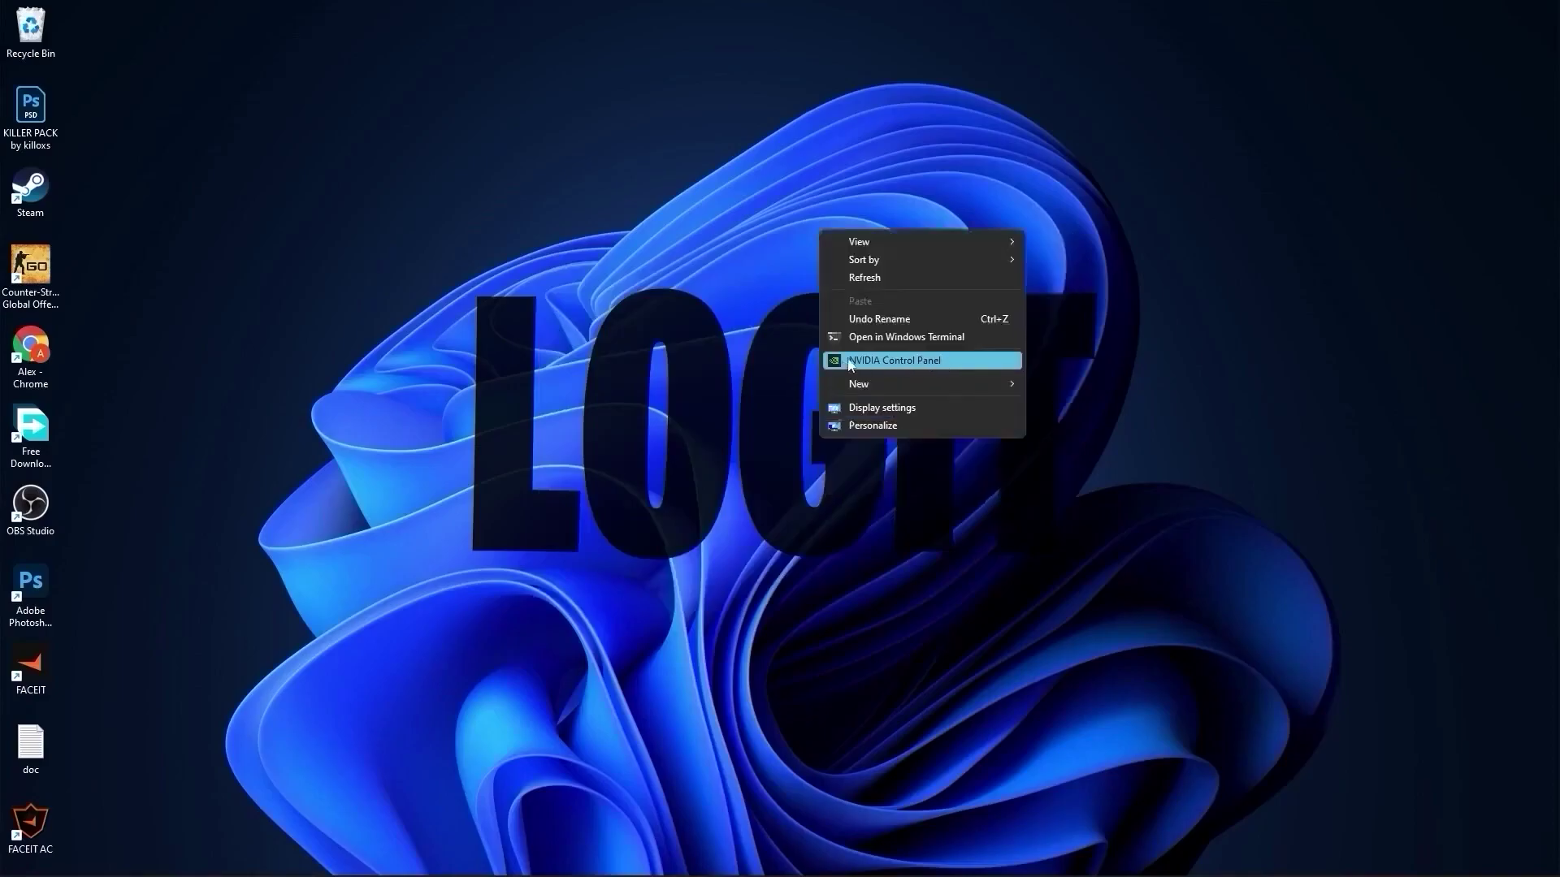
left_click(897, 360)
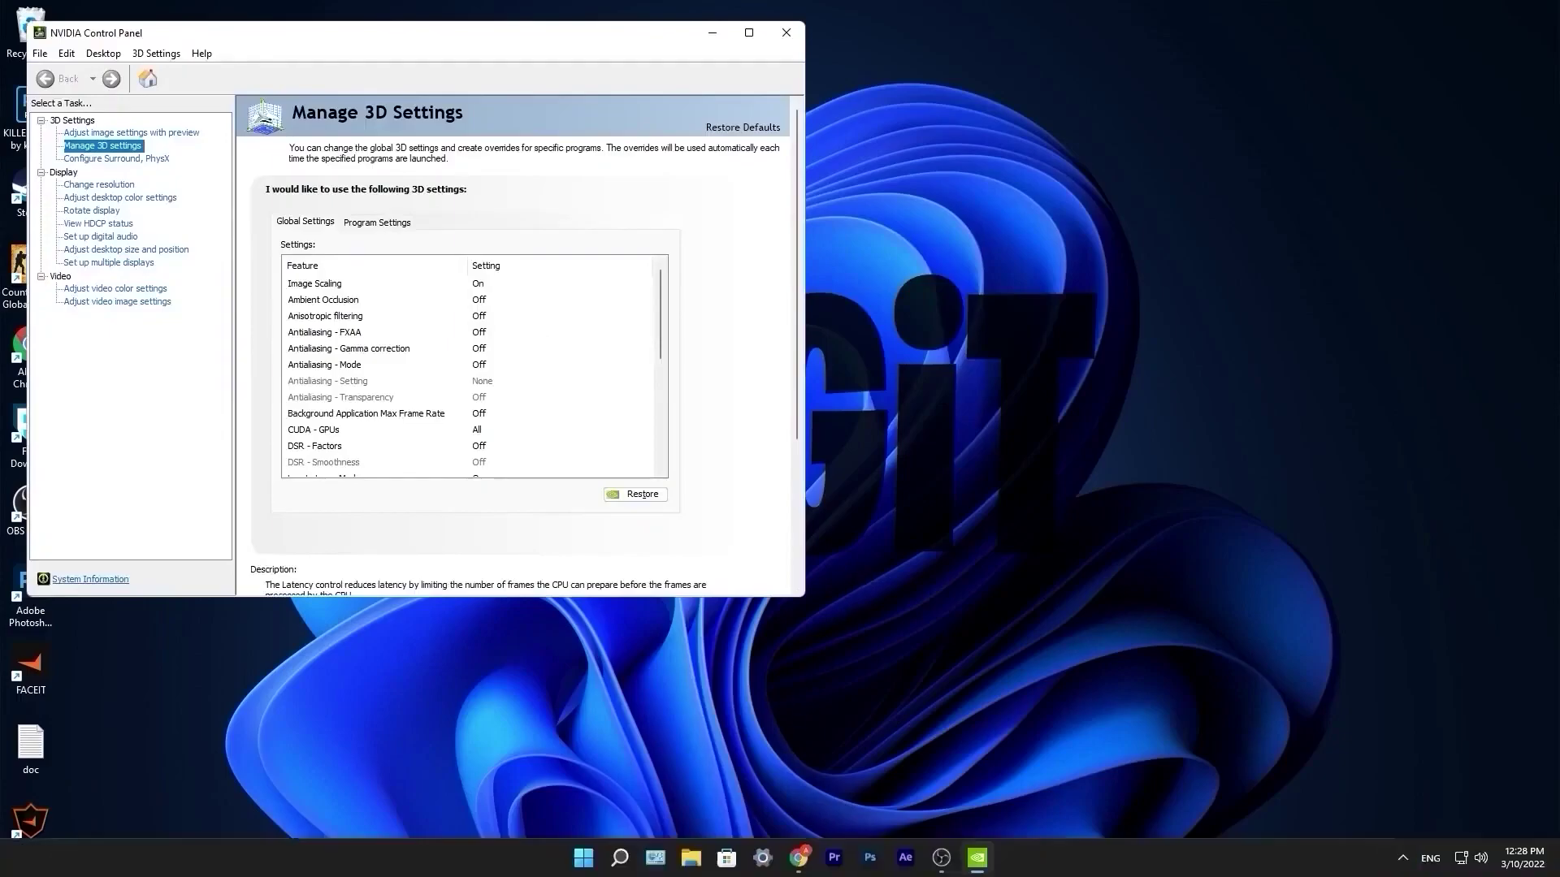
Find NVIDIA Control Panel in the Microsoft Store by searching "nvidia control panel" and open the app from its page
left_click(727, 858)
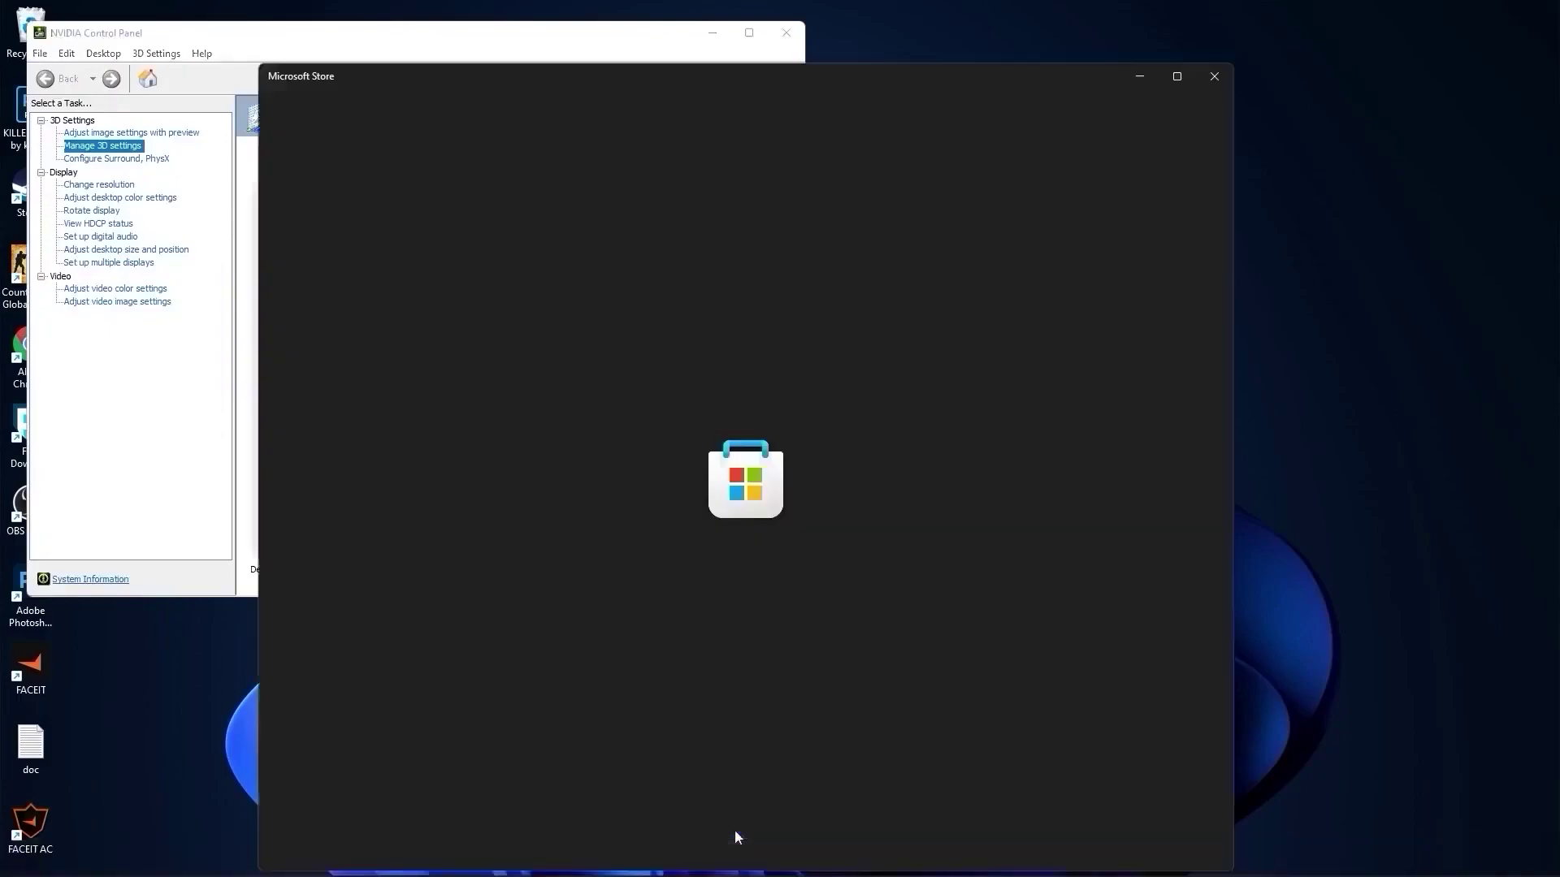
type("nvidia control panel")
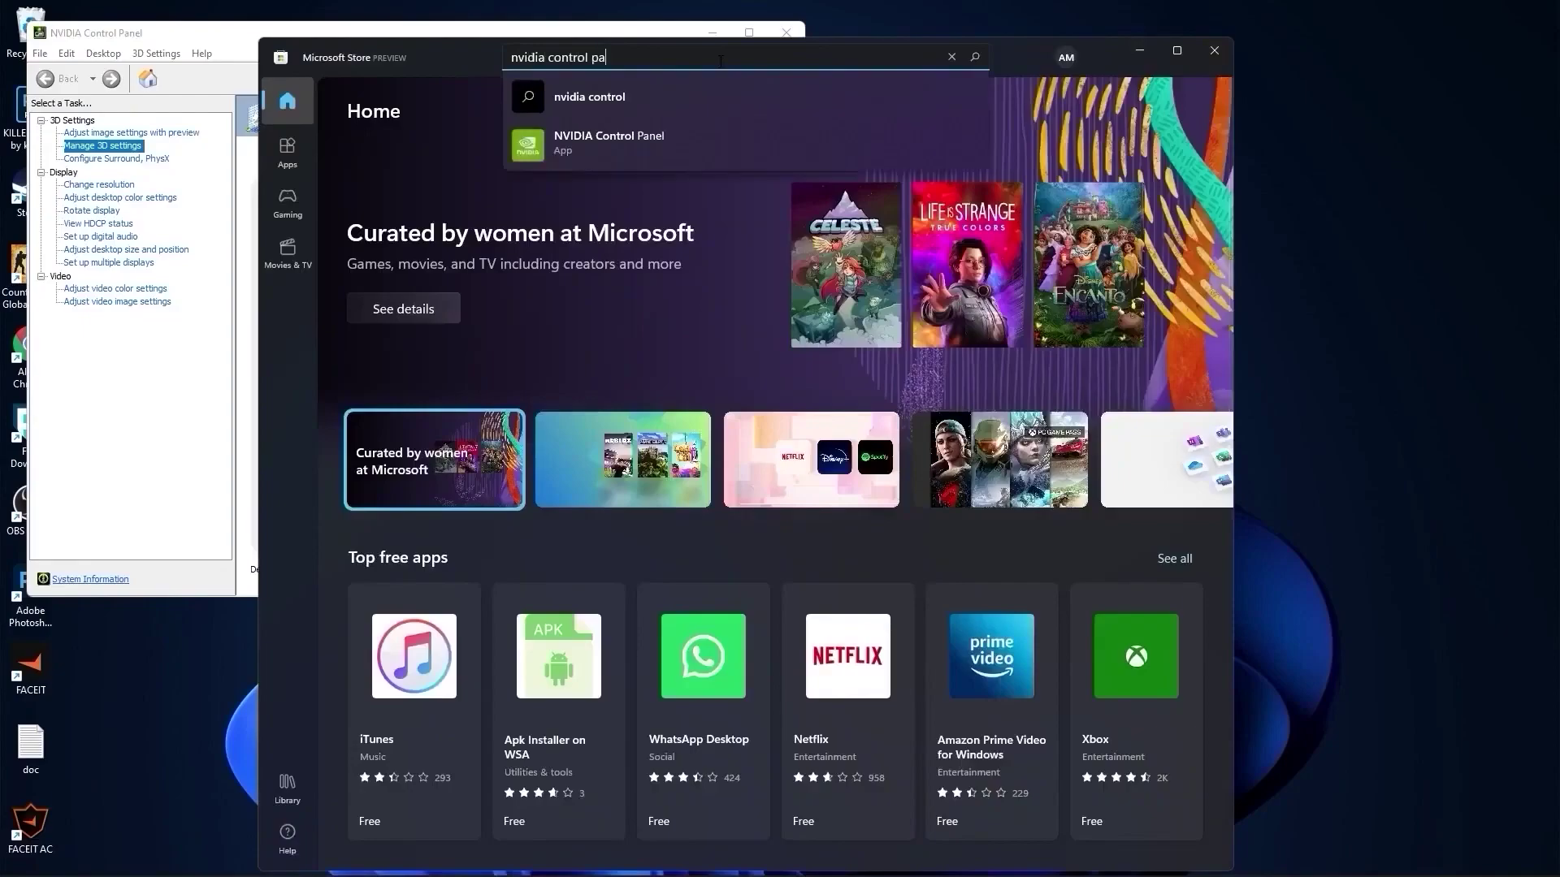
left_click(603, 140)
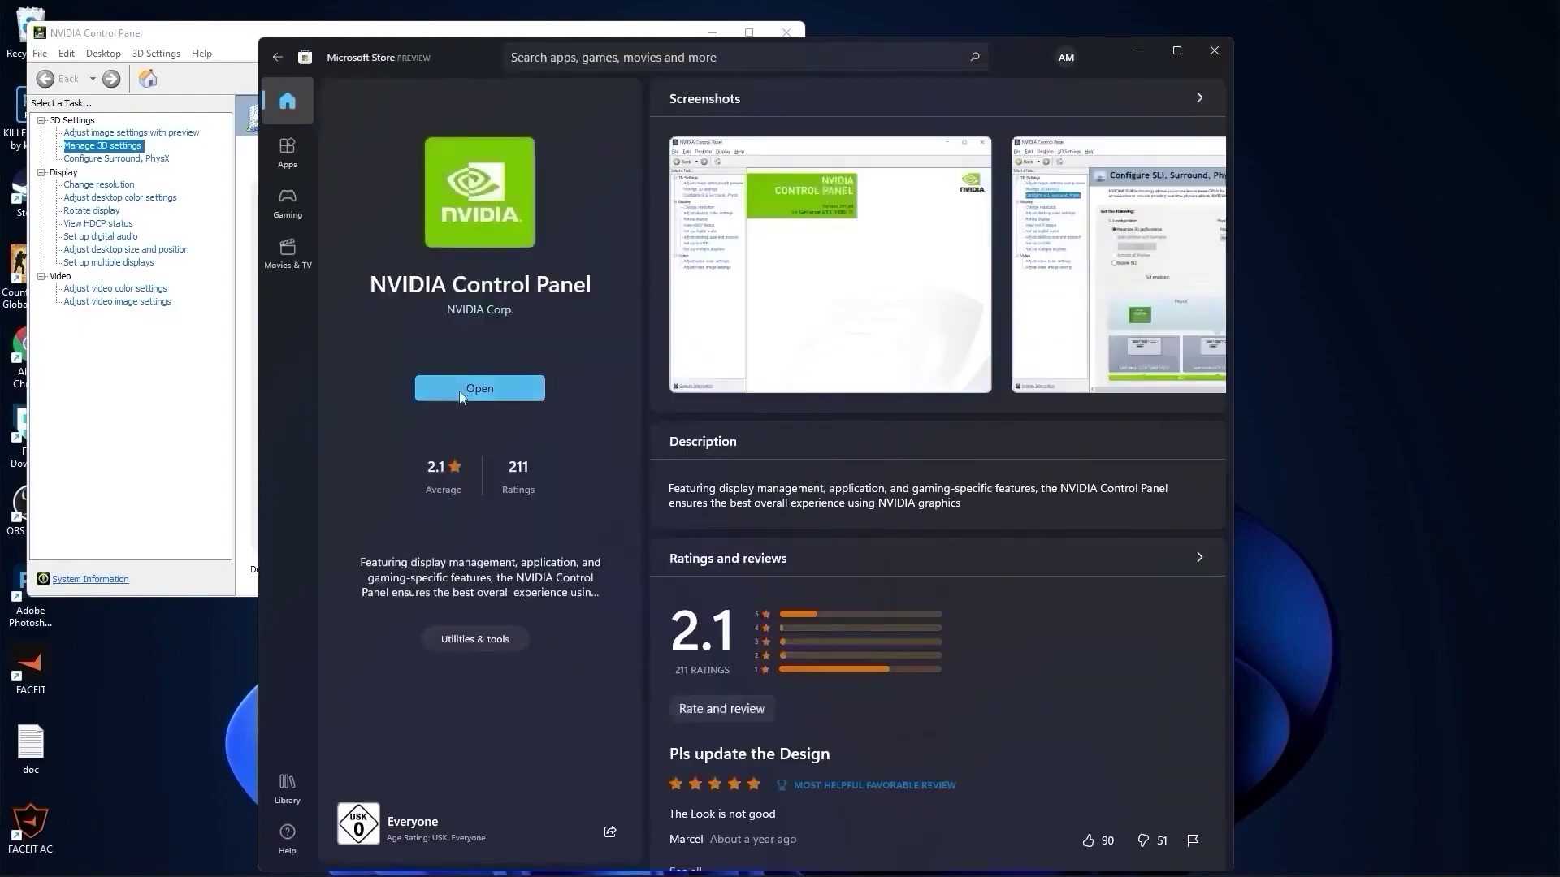
left_click(463, 388)
Set the image settings with preview to use my preference emphasizing Performance and apply the change
left_click(100, 133)
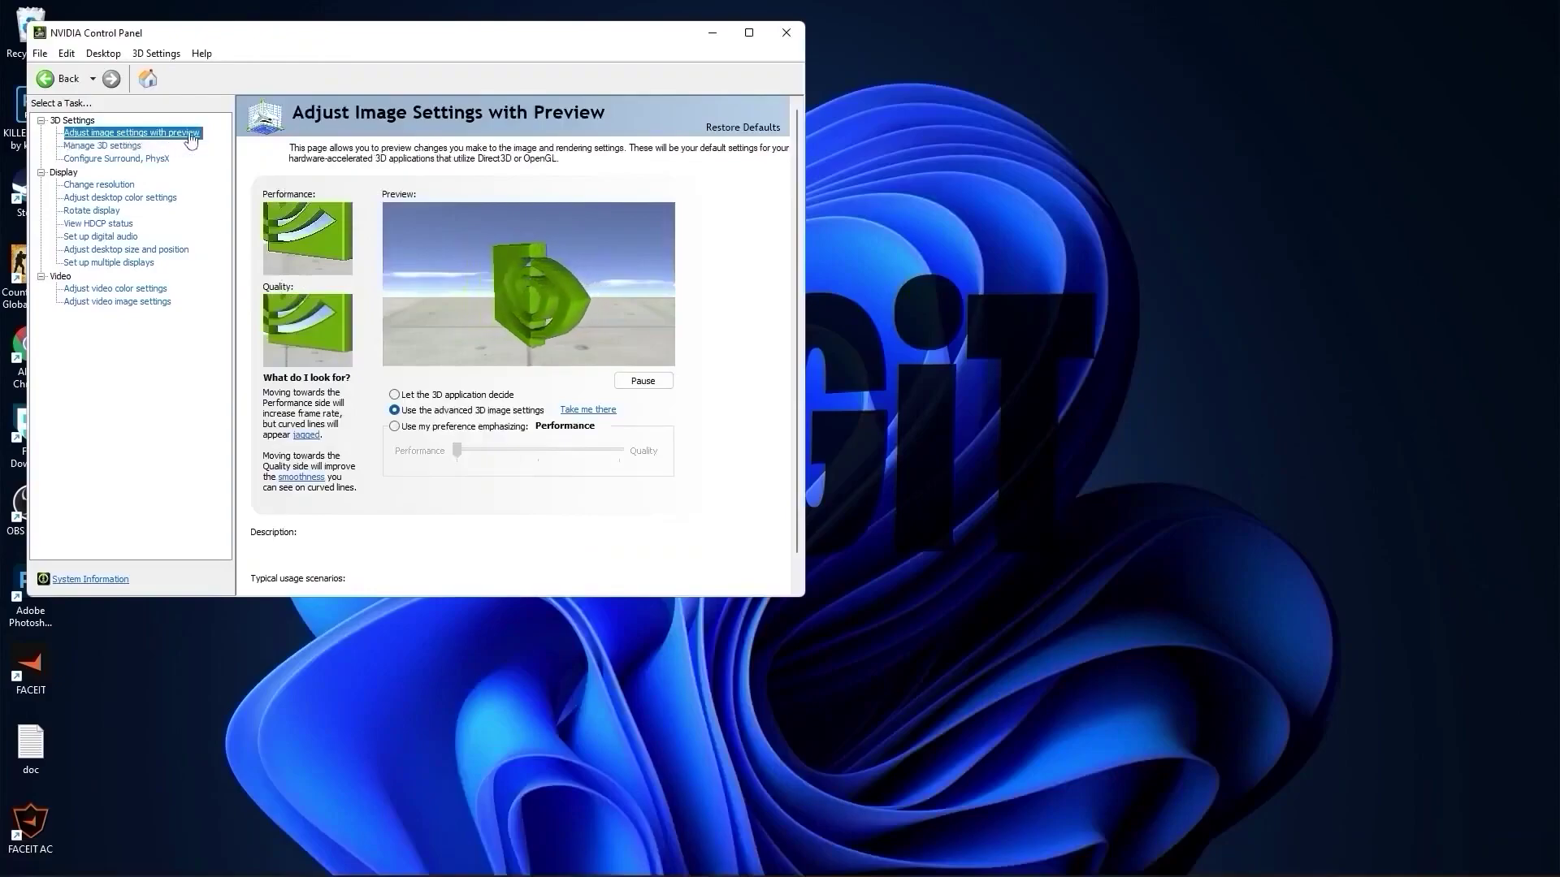
left_click(464, 428)
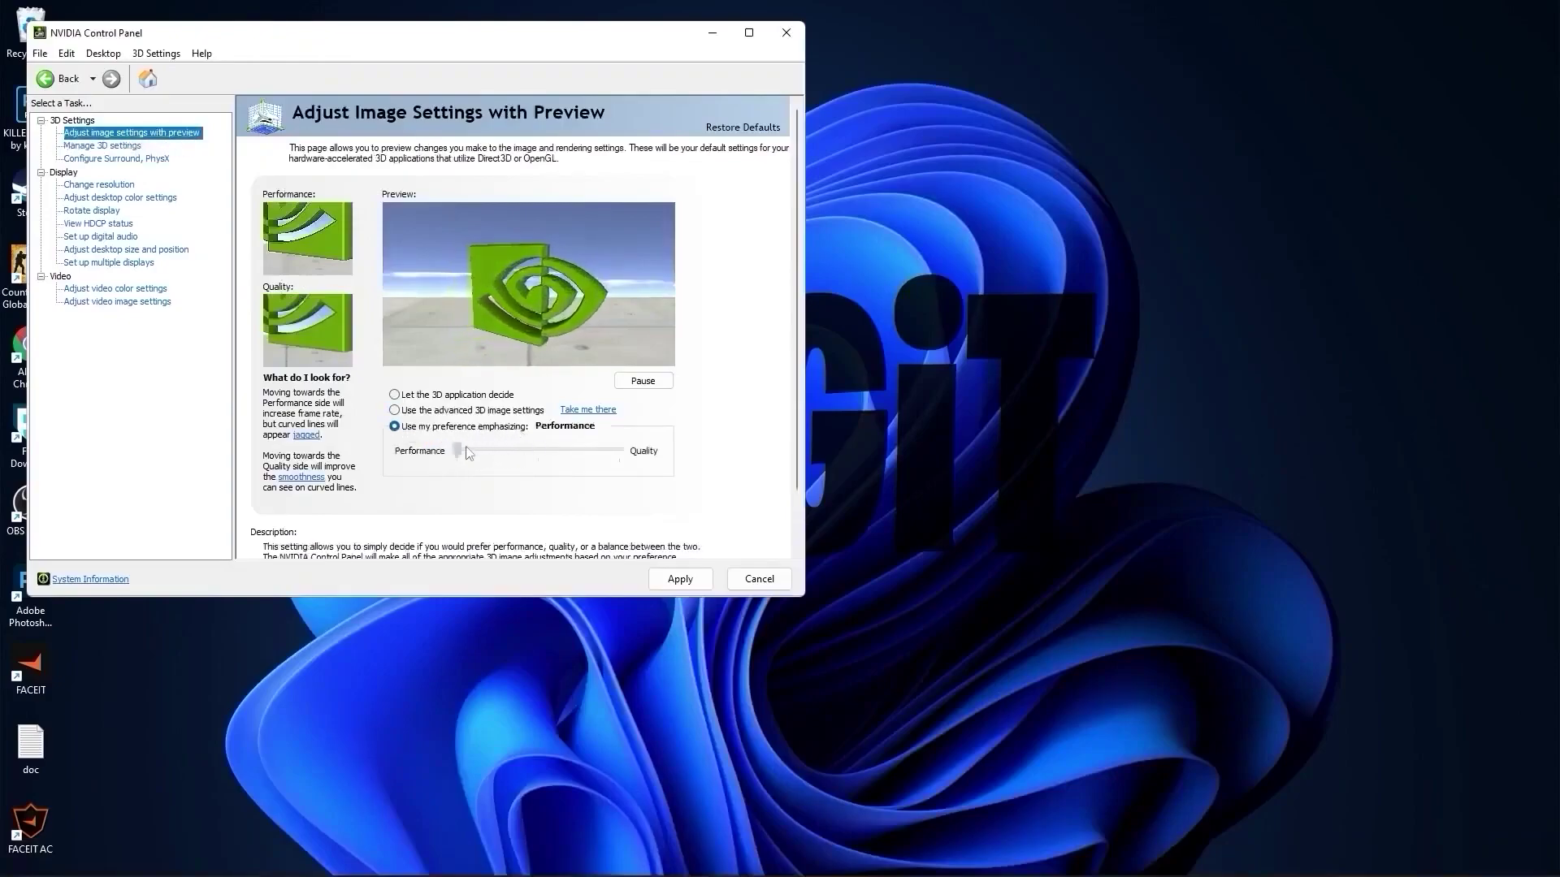
left_click(679, 579)
Keep Image Scaling on in the global 3D settings, with 50% sharpening and the overlay indicator enabled
left_click(104, 146)
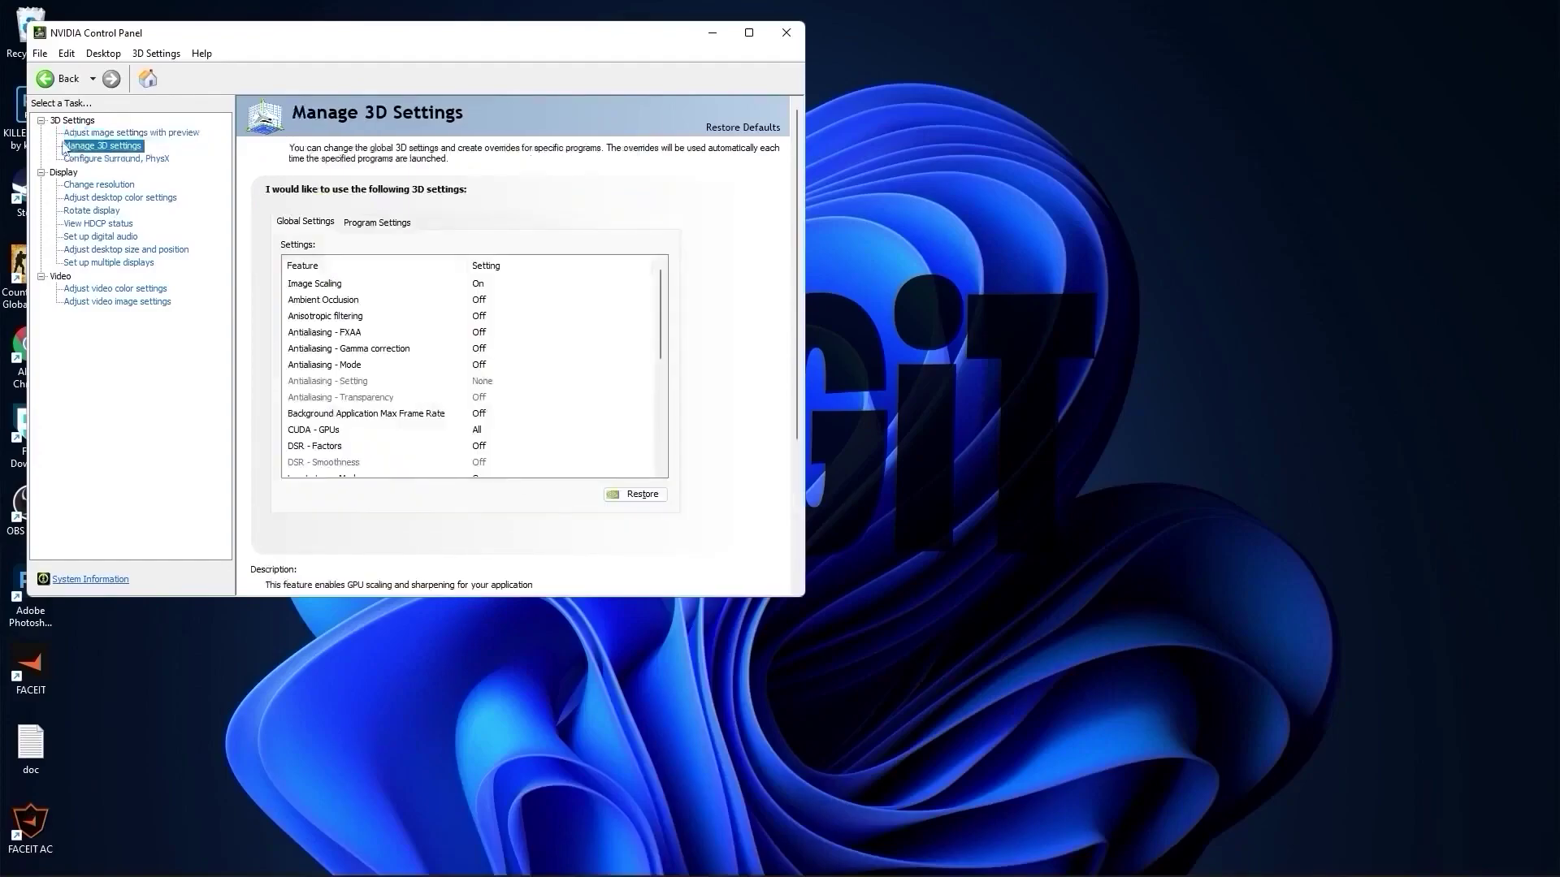
left_click(293, 284)
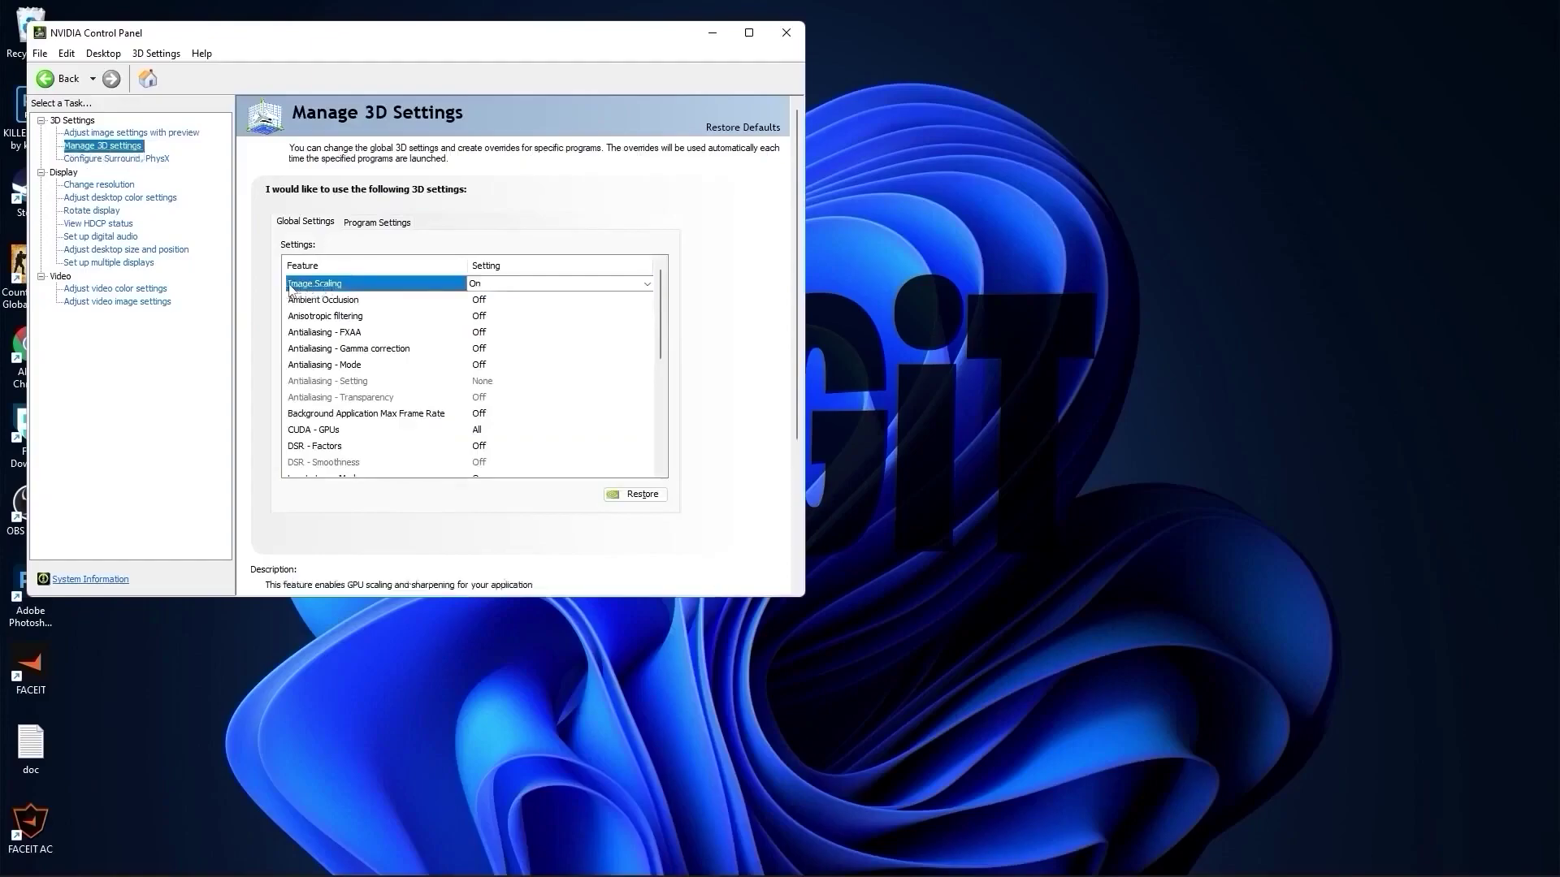
left_click(476, 286)
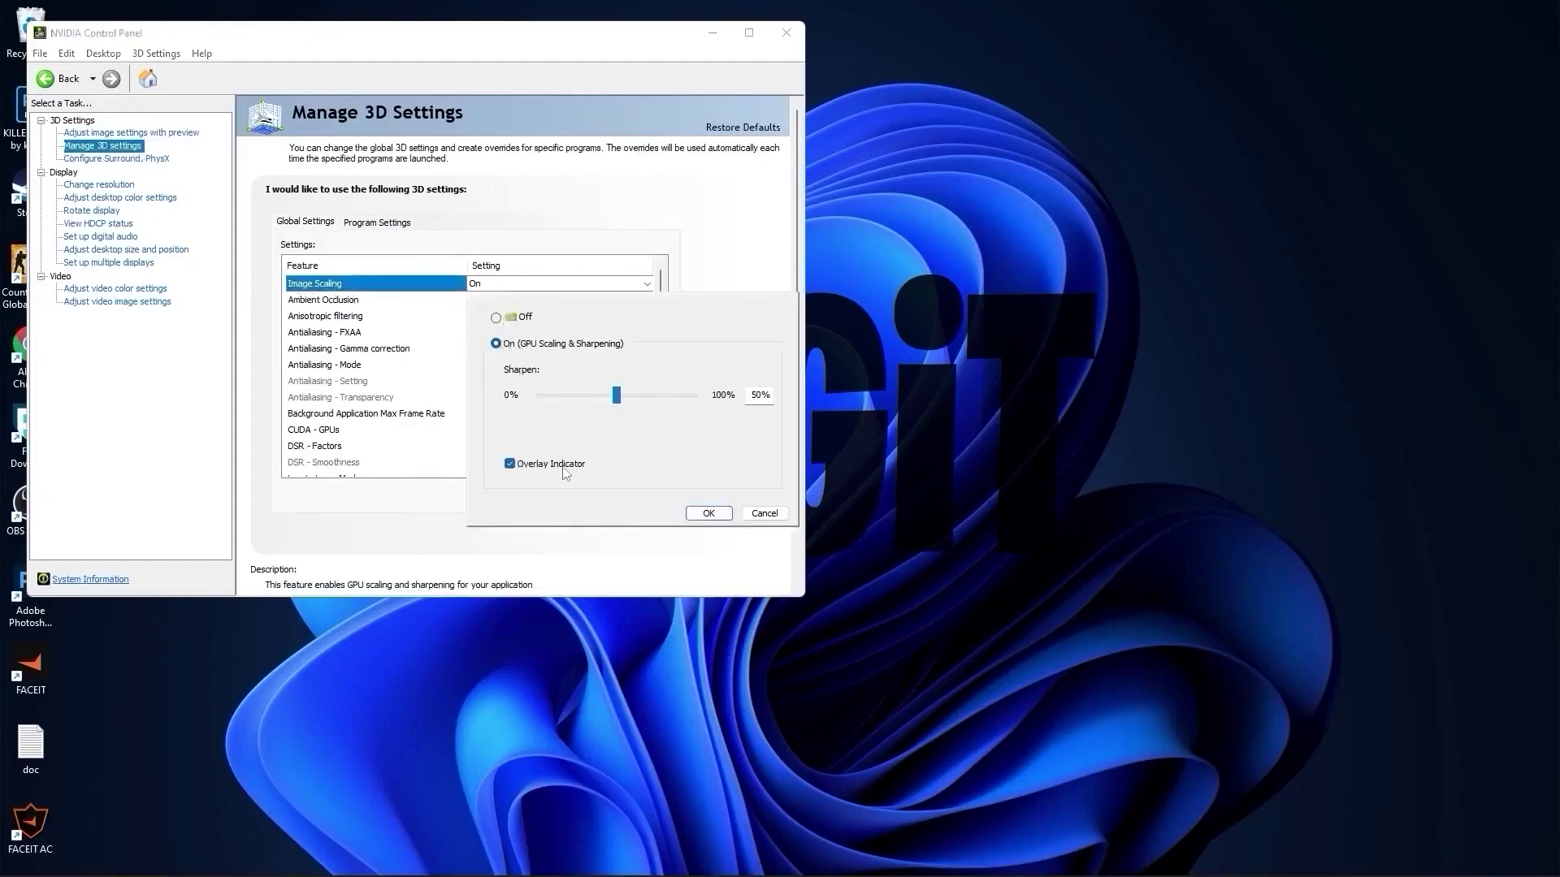
left_click(708, 512)
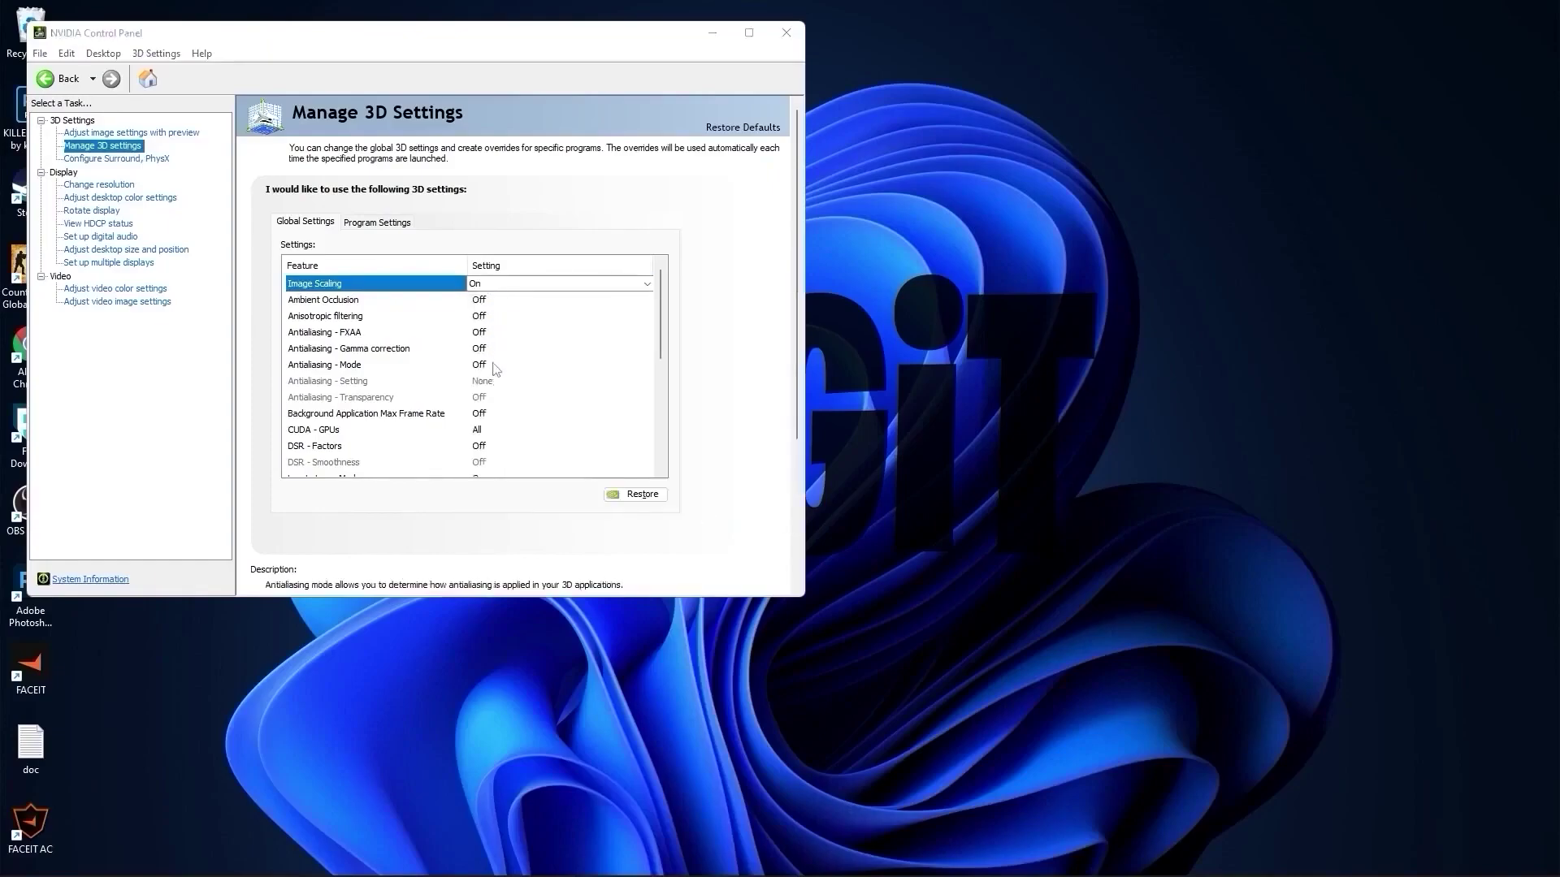
Set Low Latency Mode to On and Max Frame Rate to Off in the global 3D settings
scroll(495, 370, "down", 2)
left_click(308, 384)
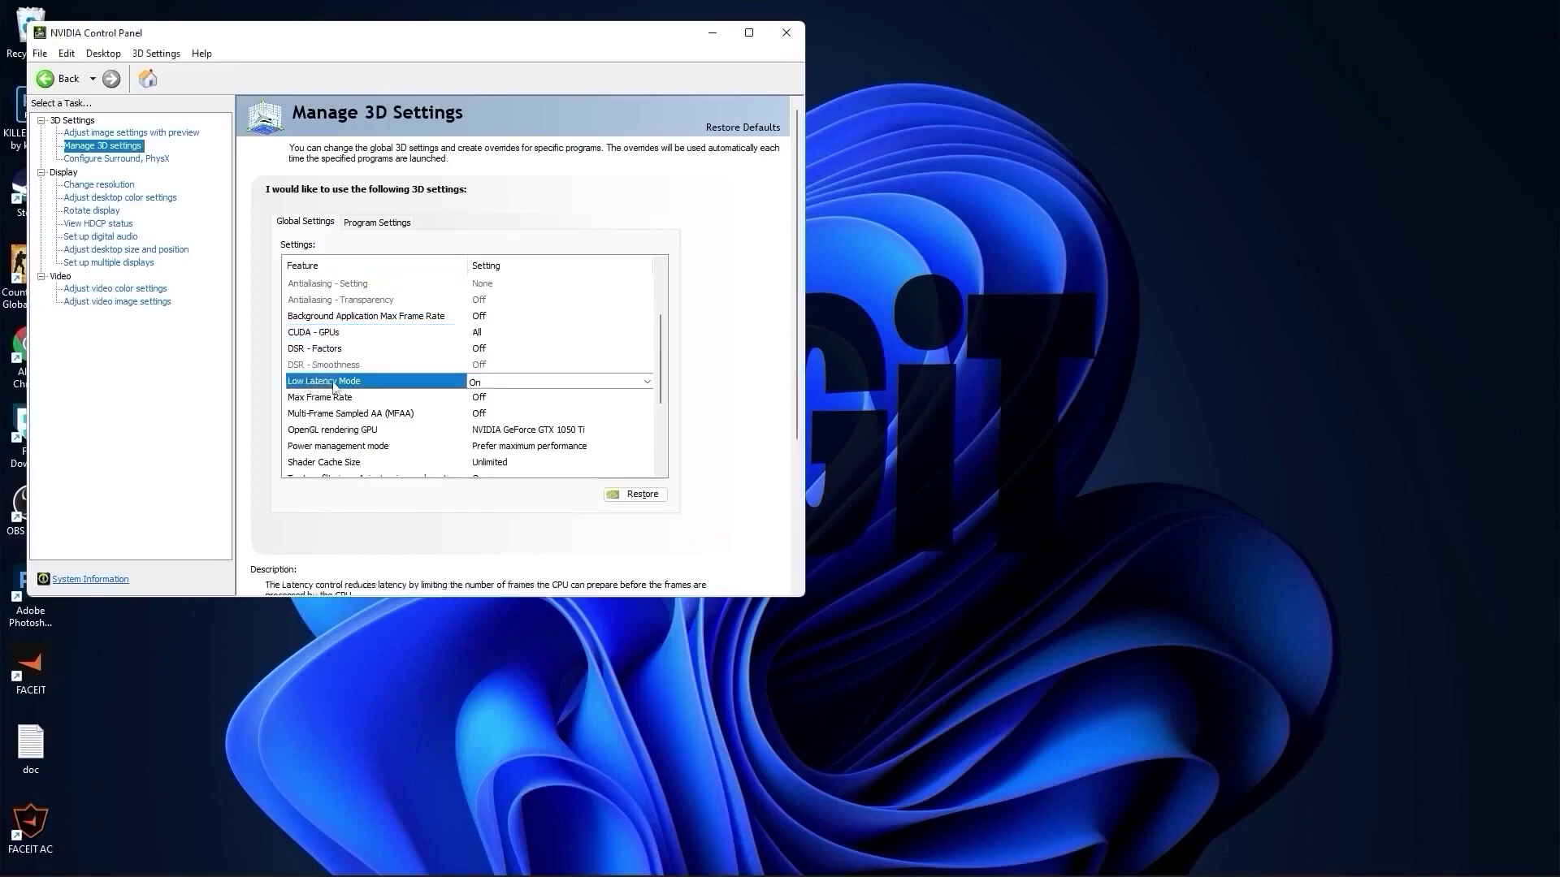
left_click(483, 384)
left_click(499, 410)
left_click(349, 398)
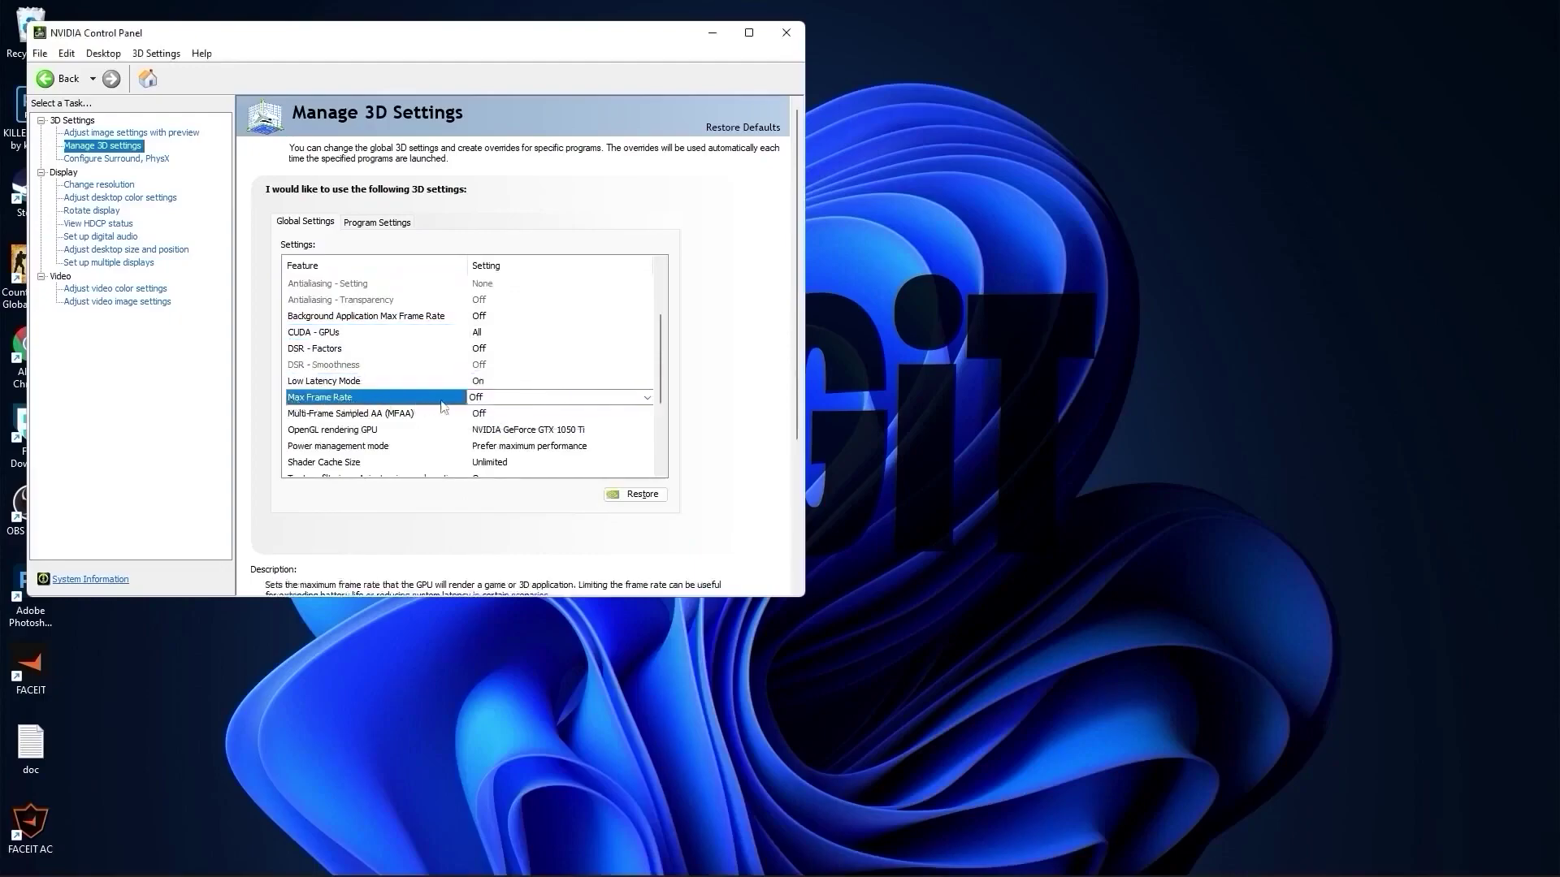
left_click(481, 398)
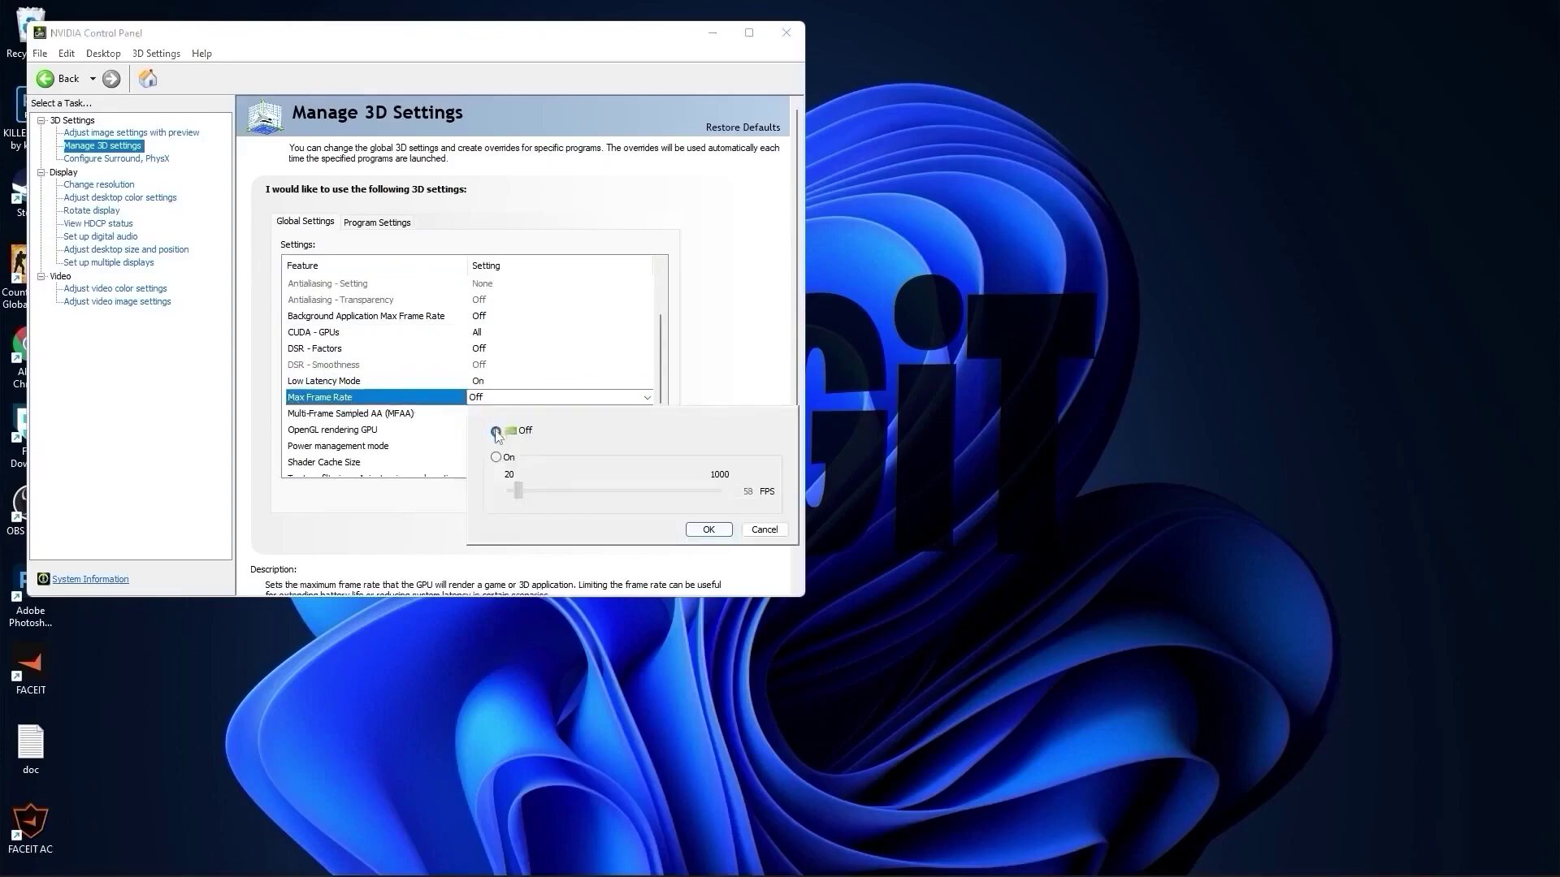
left_click(708, 529)
Set the OpenGL rendering GPU to NVIDIA GeForce GTX 1050 Ti and the power management mode to Prefer maximum performance
scroll(325, 357, "down", 2)
left_click(318, 351)
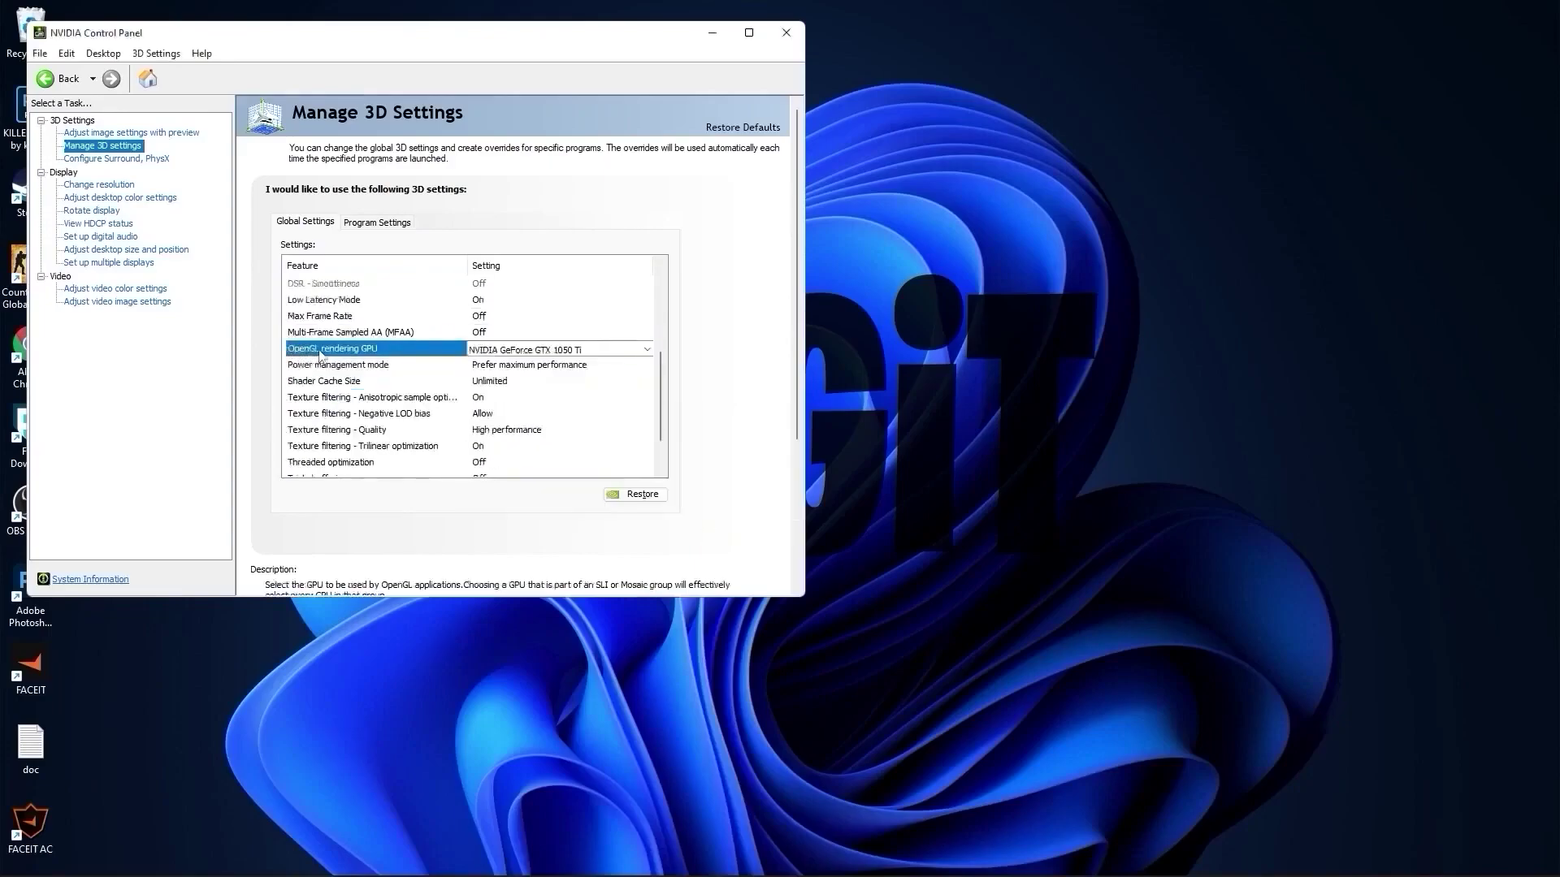
left_click(494, 355)
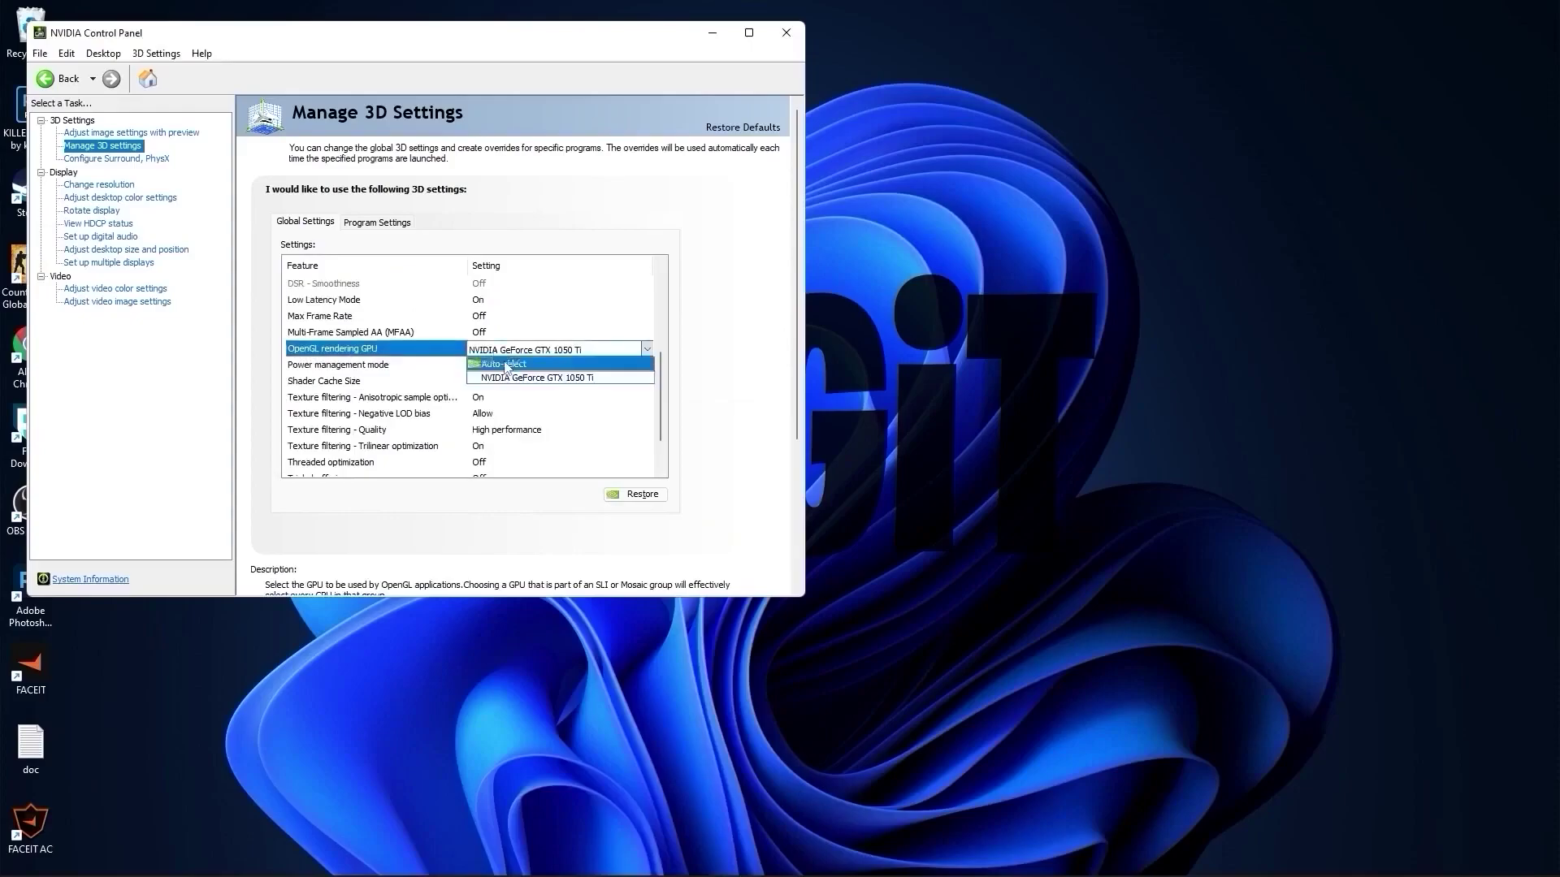
left_click(514, 381)
left_click(298, 367)
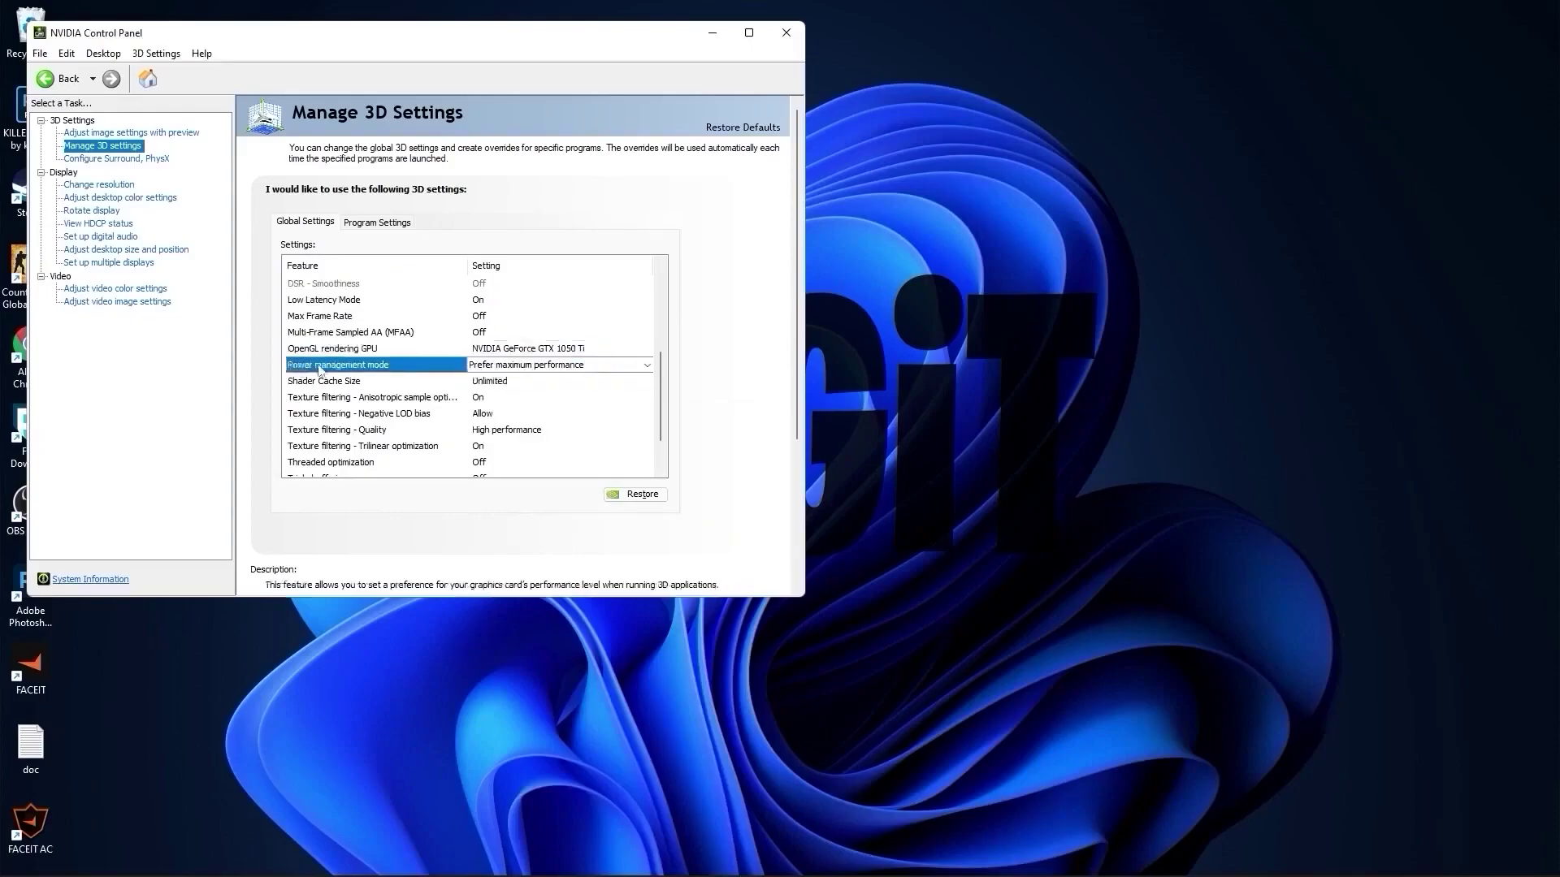
left_click(493, 367)
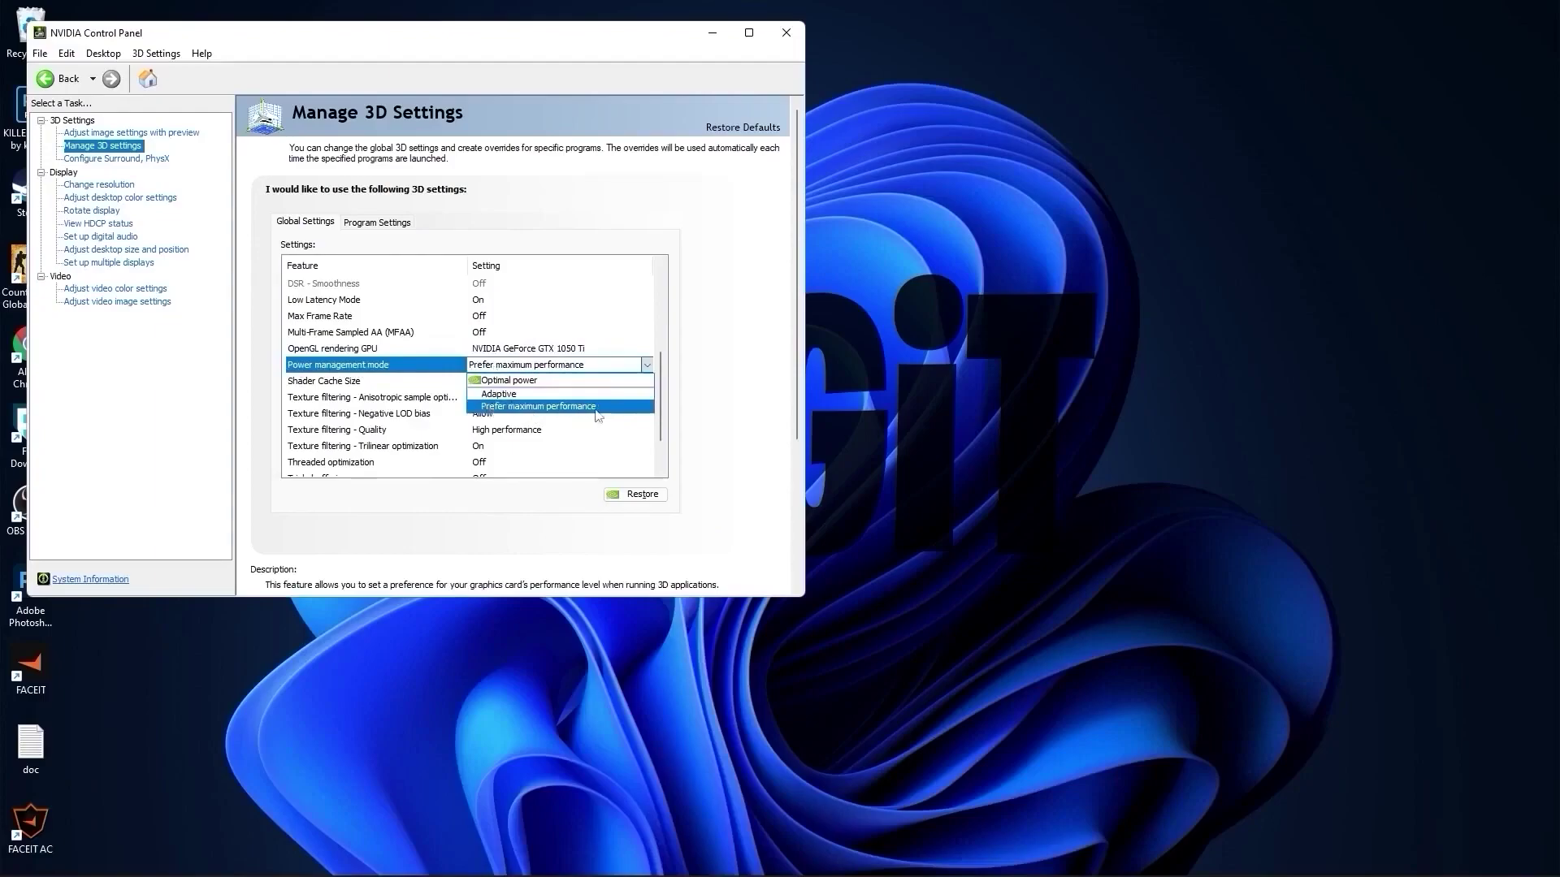
left_click(520, 406)
Set Texture filtering - Quality to High performance in the global 3D settings
scroll(308, 387, "down", 1)
left_click(308, 387)
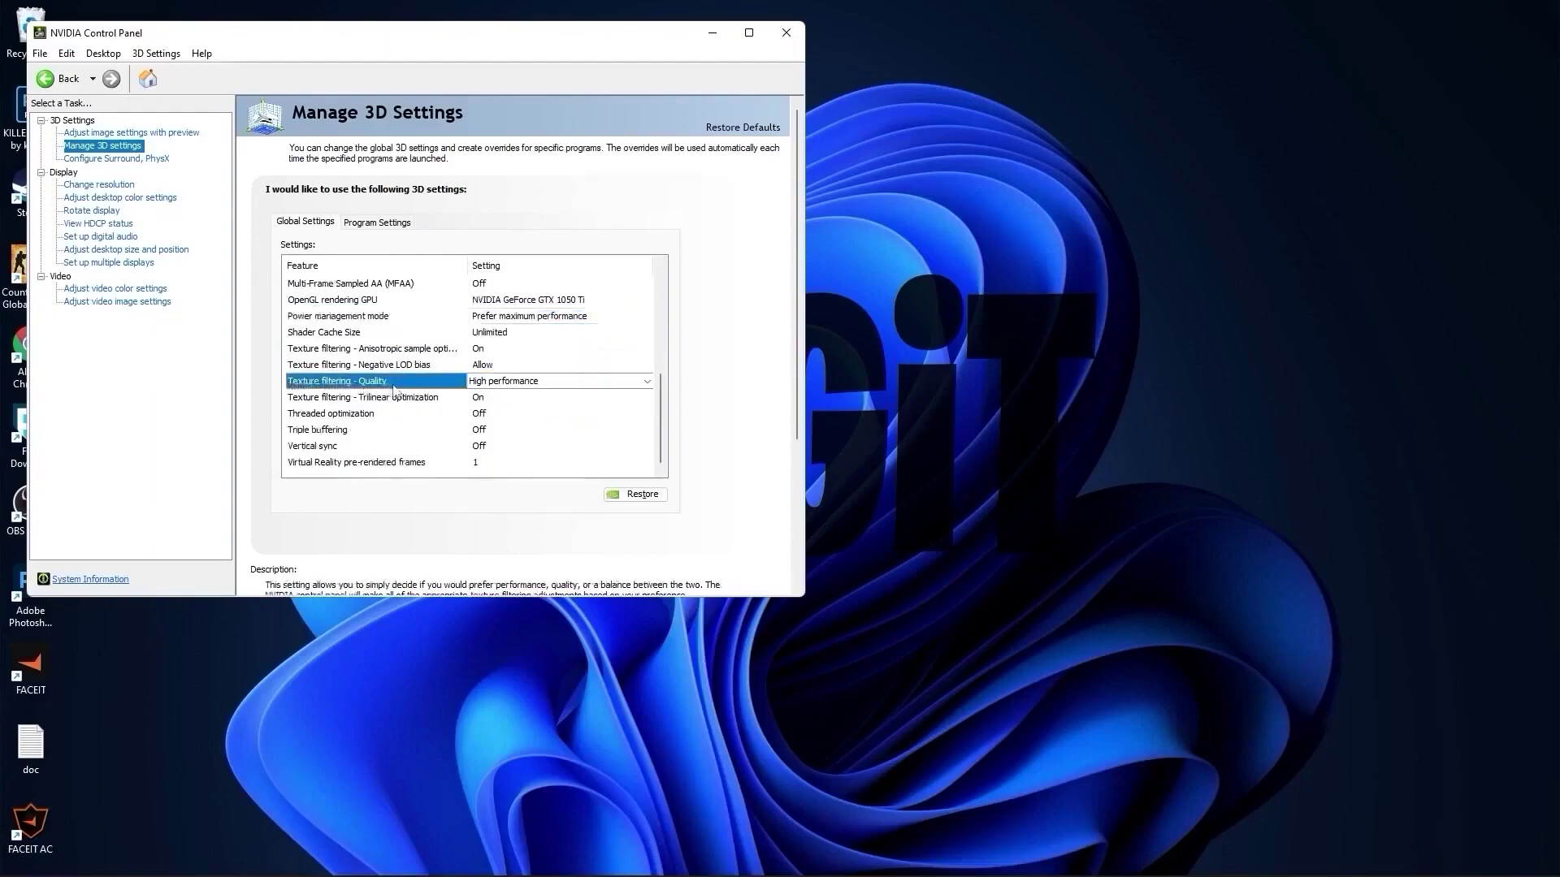
left_click(492, 383)
left_click(488, 448)
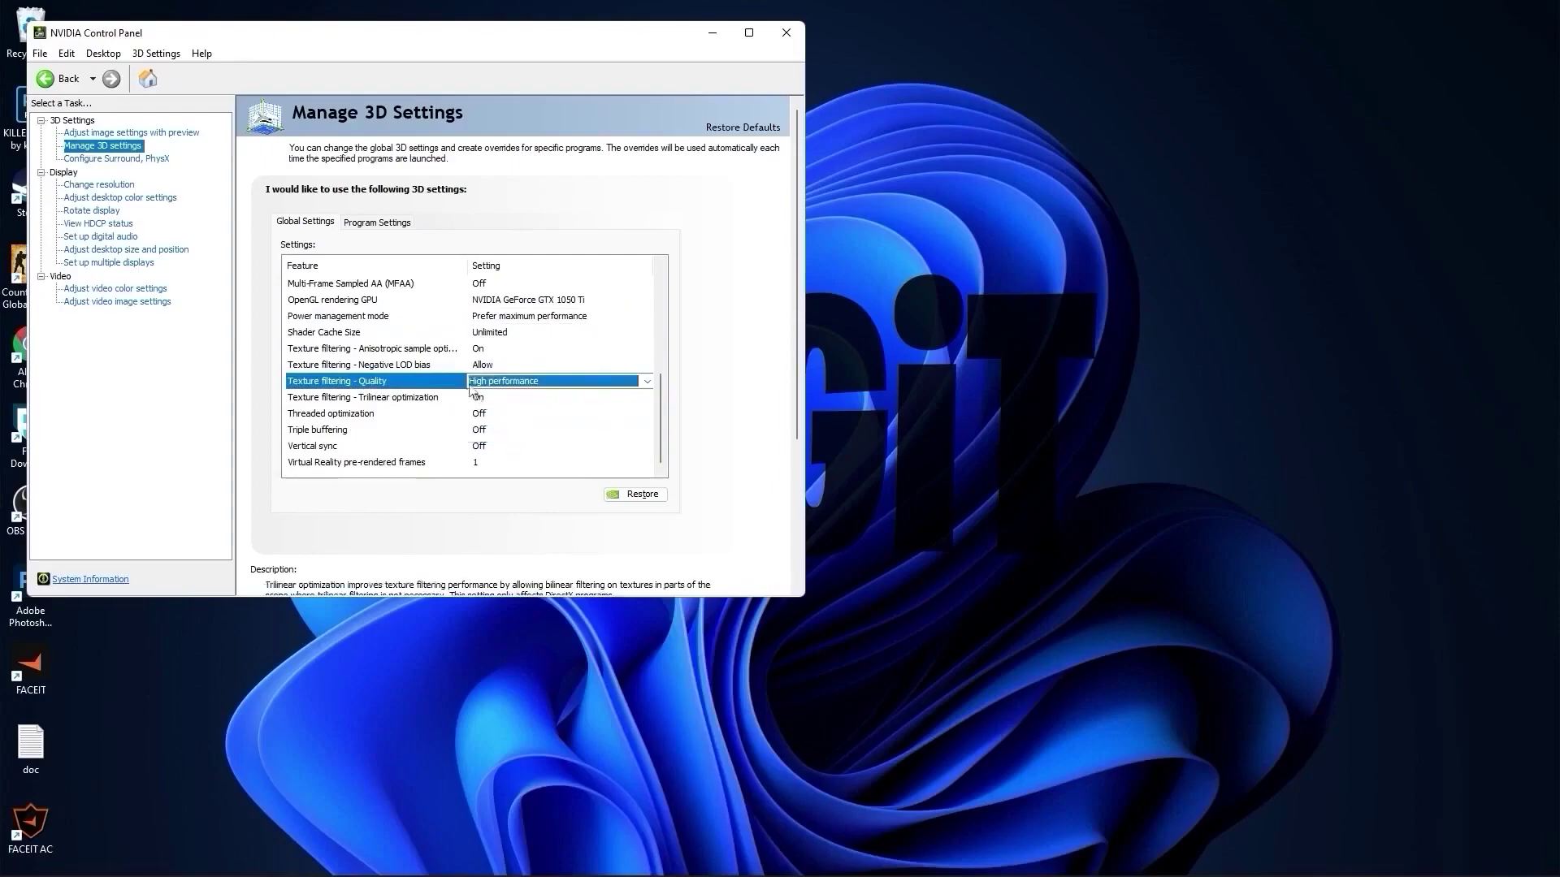
Set Threaded optimization and Vertical sync to Off in the global 3D settings
left_click(341, 415)
left_click(484, 416)
left_click(488, 441)
left_click(317, 448)
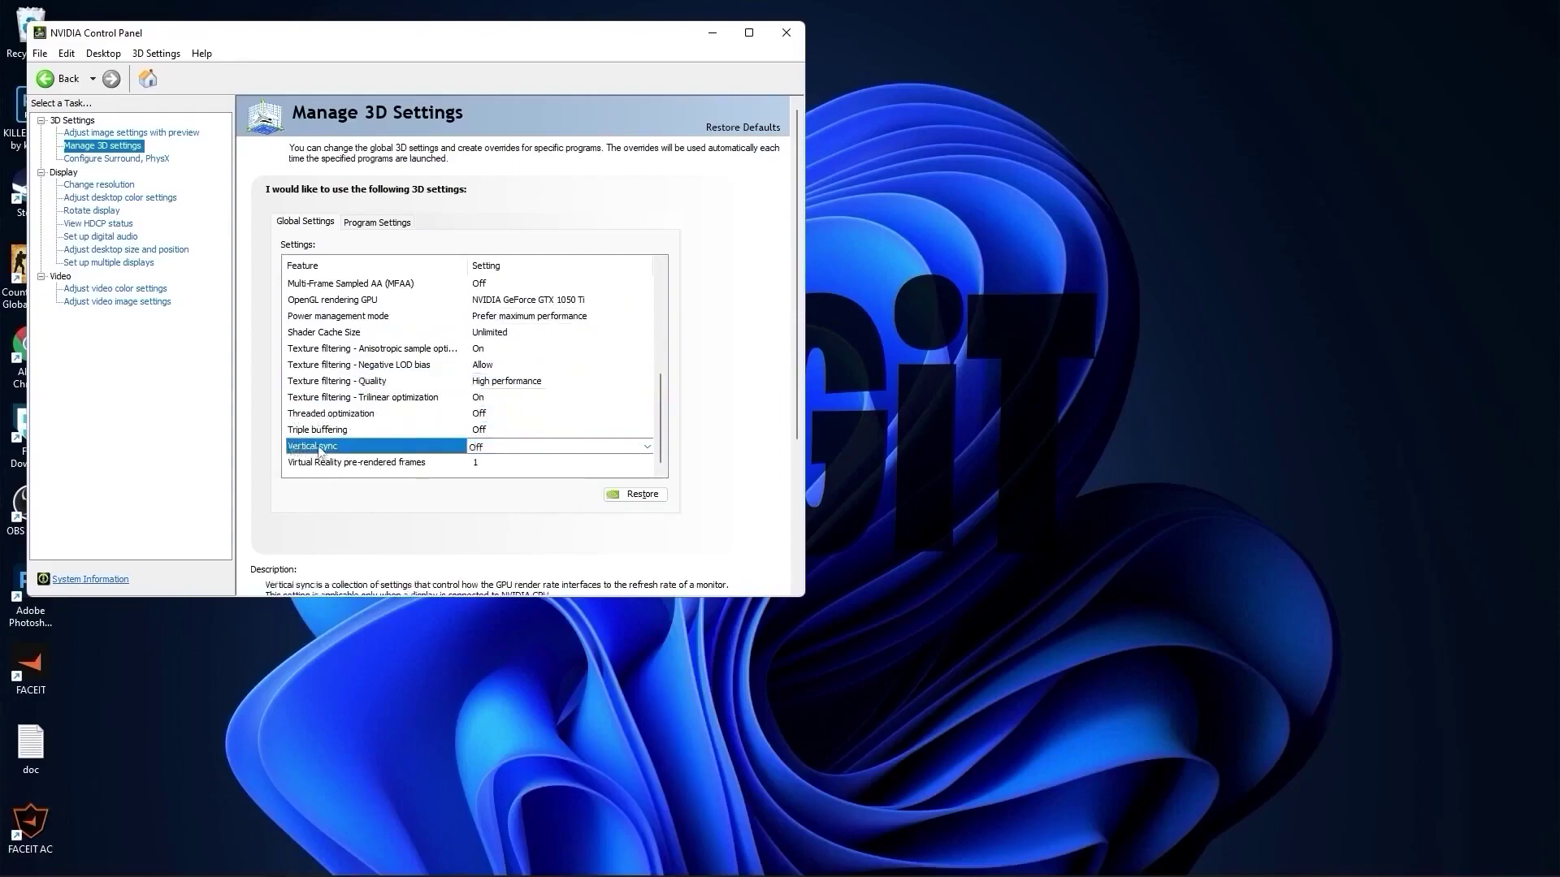
left_click(481, 448)
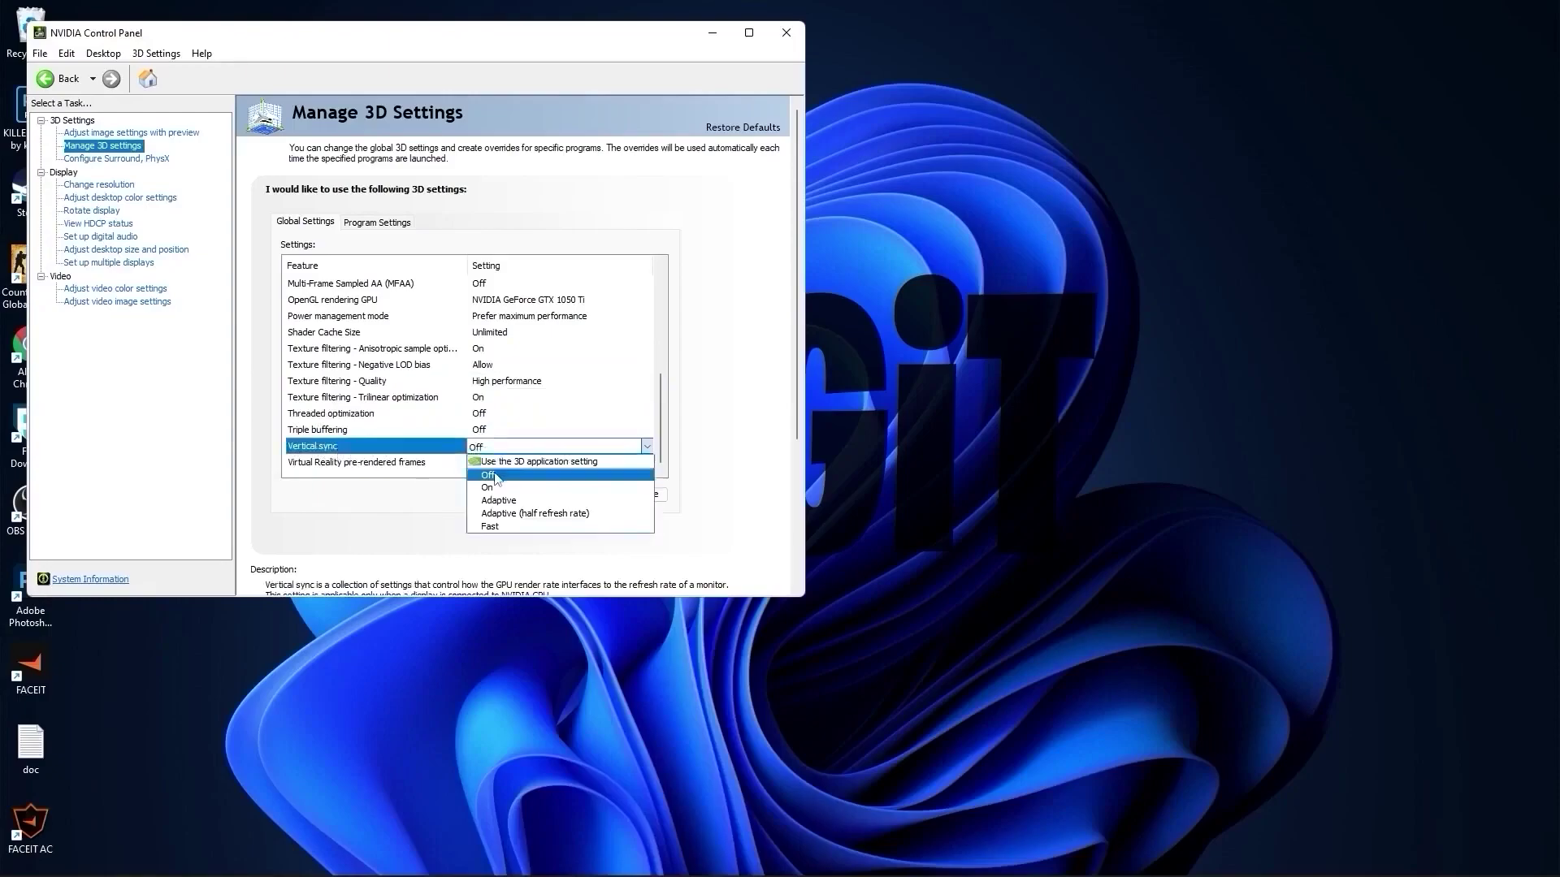
left_click(494, 475)
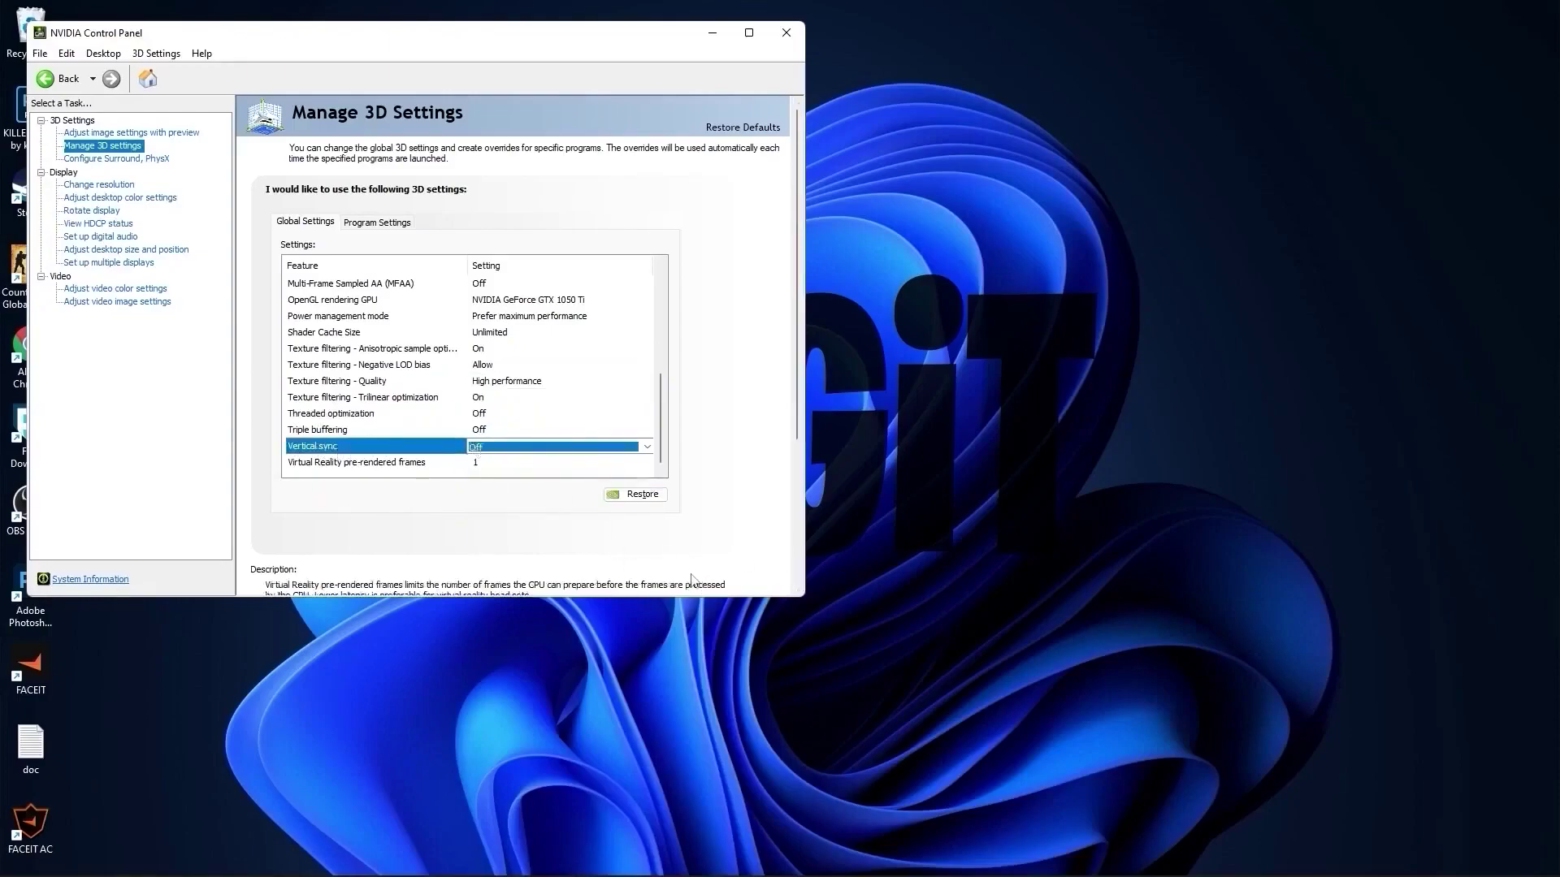
Set the display to the PC resolution 1920 × 1080 at 75Hz, apply it and keep the changes
left_click(114, 186)
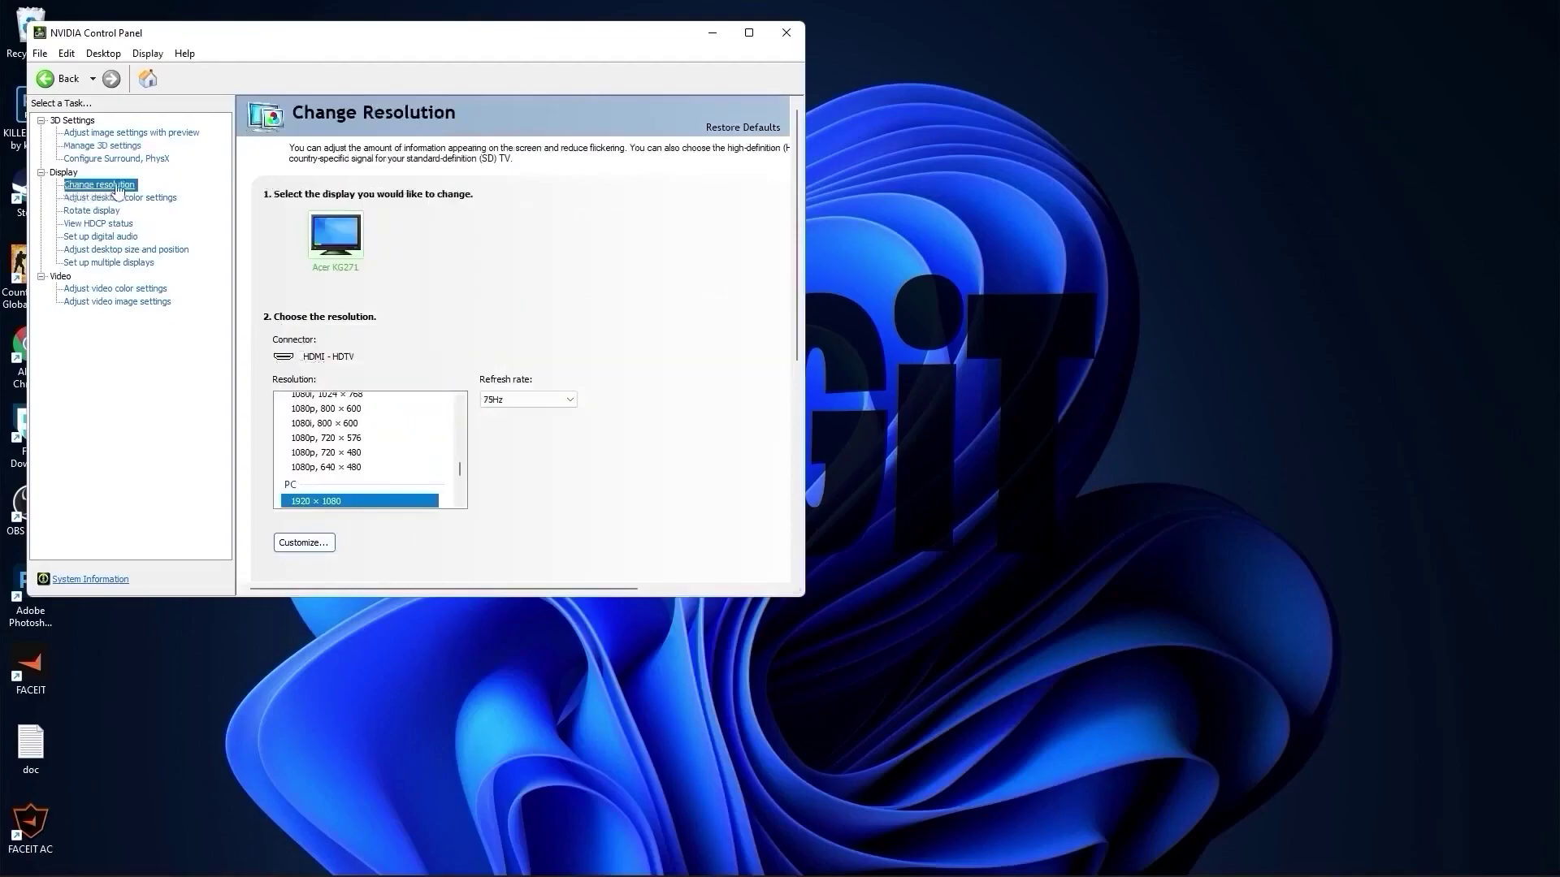
left_click(292, 434)
left_click(501, 406)
left_click(508, 414)
scroll(383, 461, "down", 5)
scroll(383, 461, "down", 3)
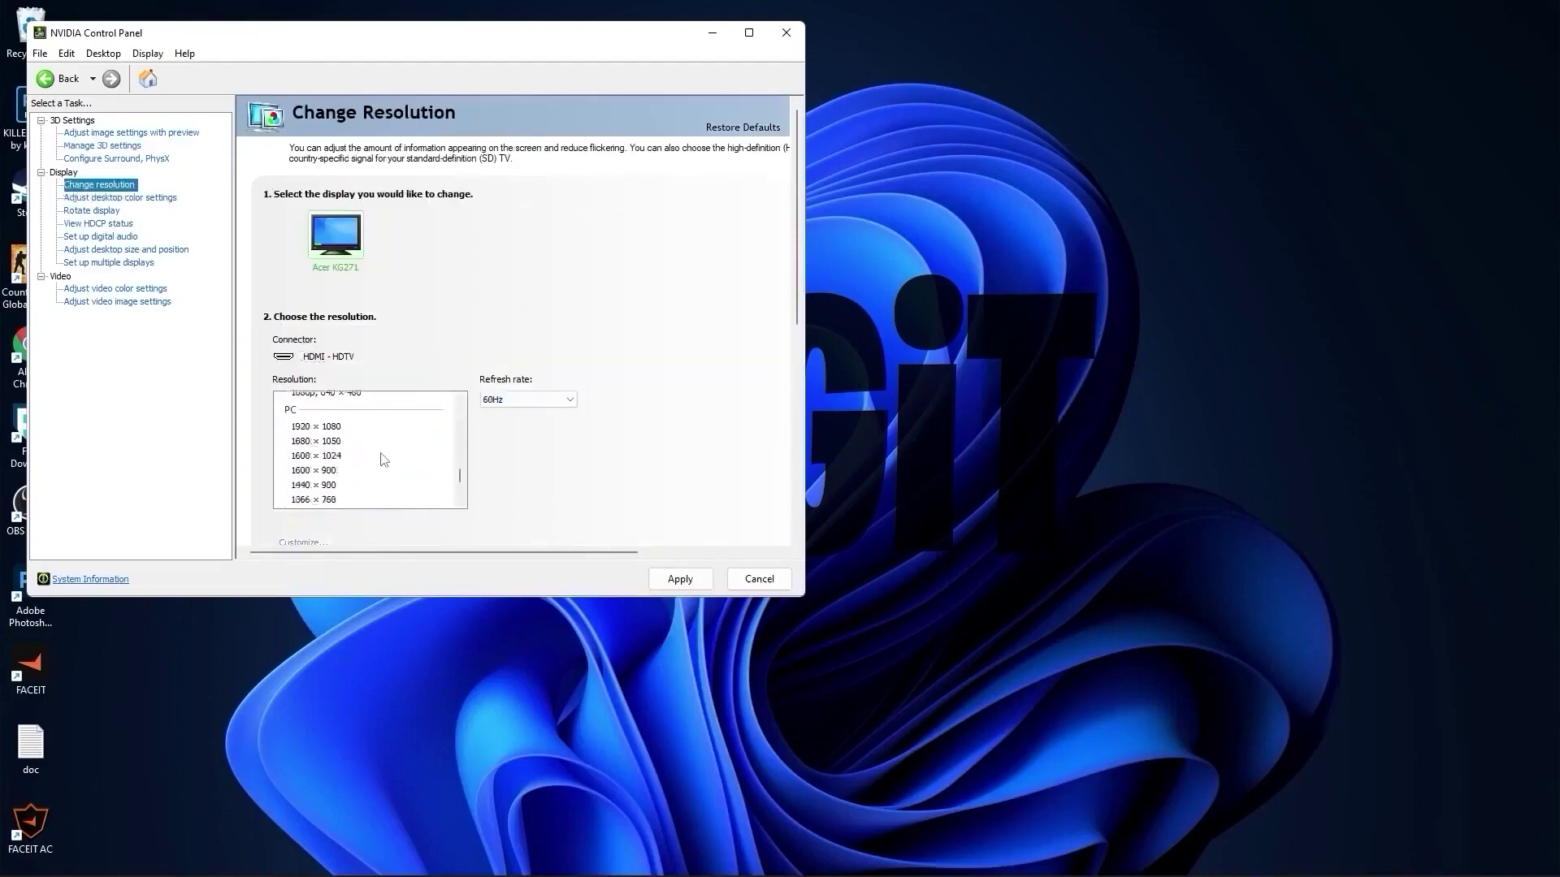
left_click(329, 428)
left_click(503, 402)
left_click(510, 401)
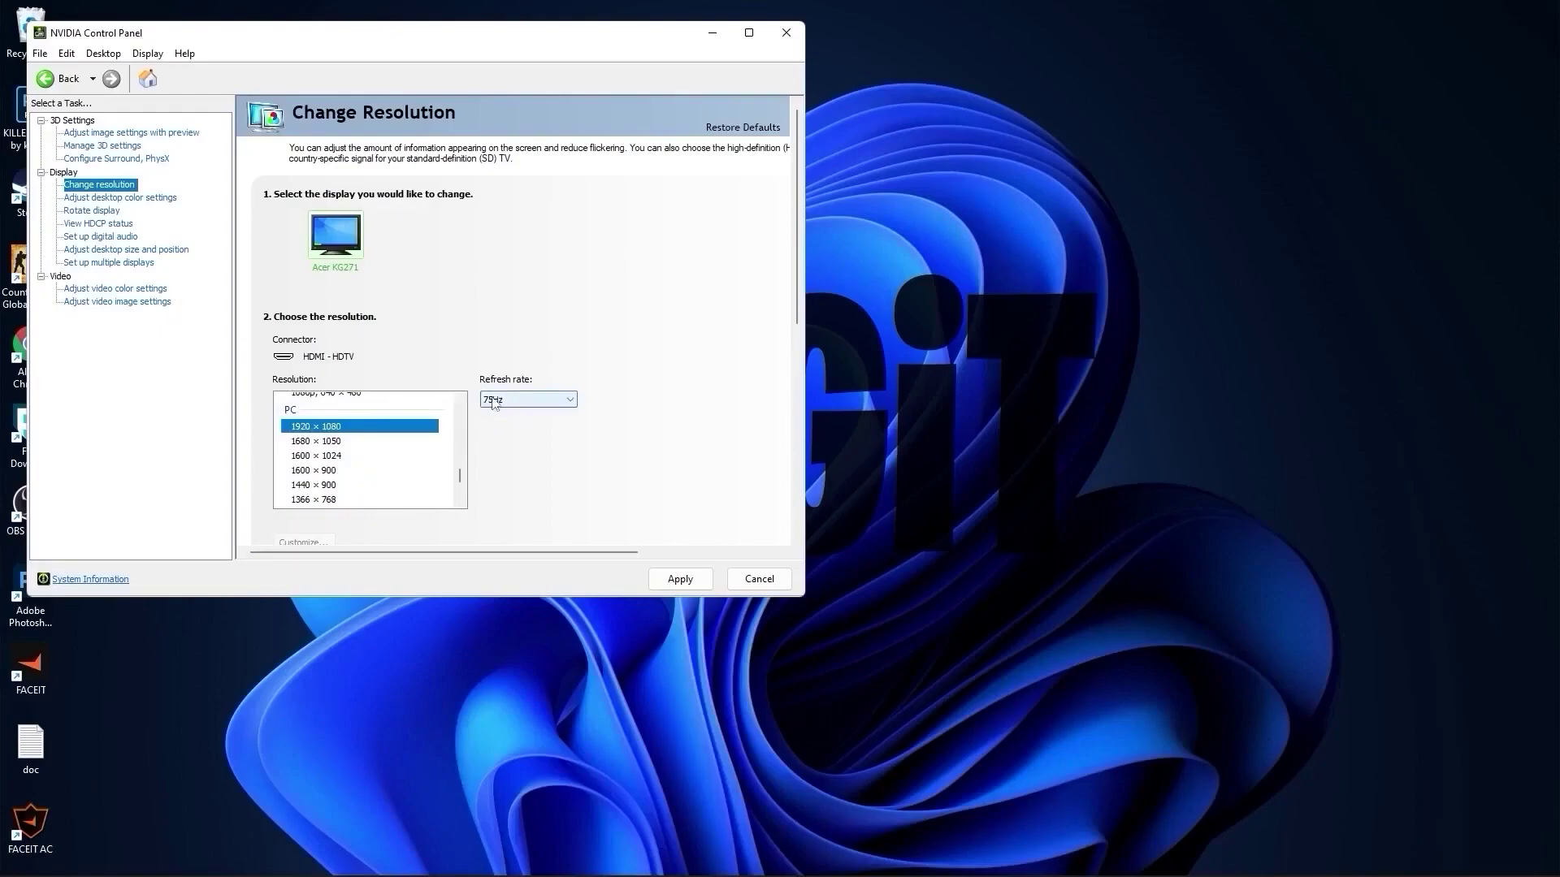
left_click(680, 580)
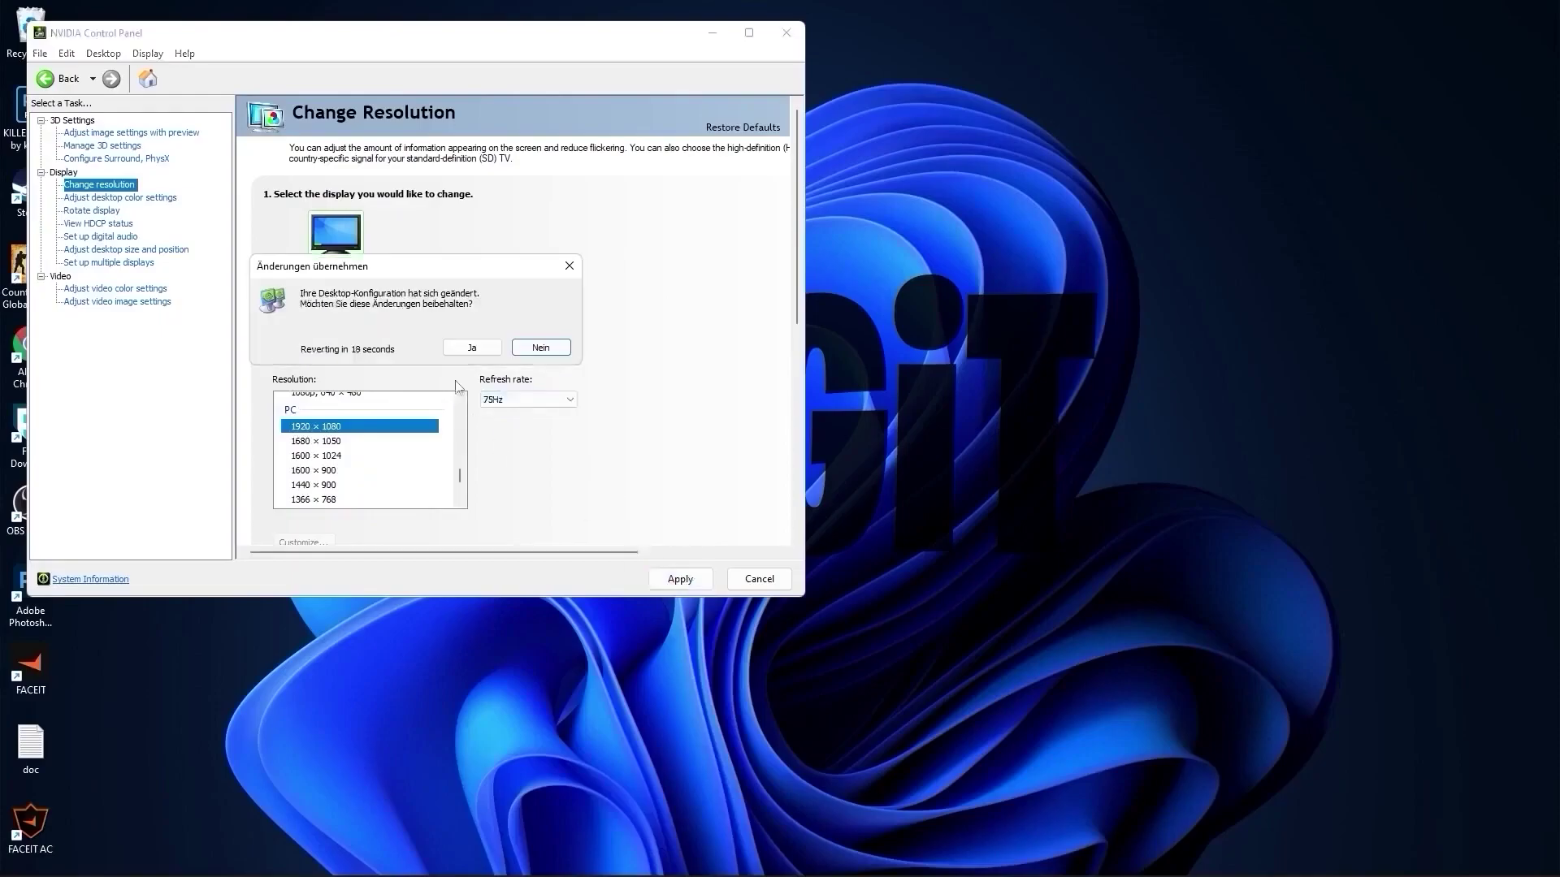
left_click(472, 347)
Set the digital vibrance to 70% in the desktop color settings, apply it and close the NVIDIA Control Panel
left_click(113, 199)
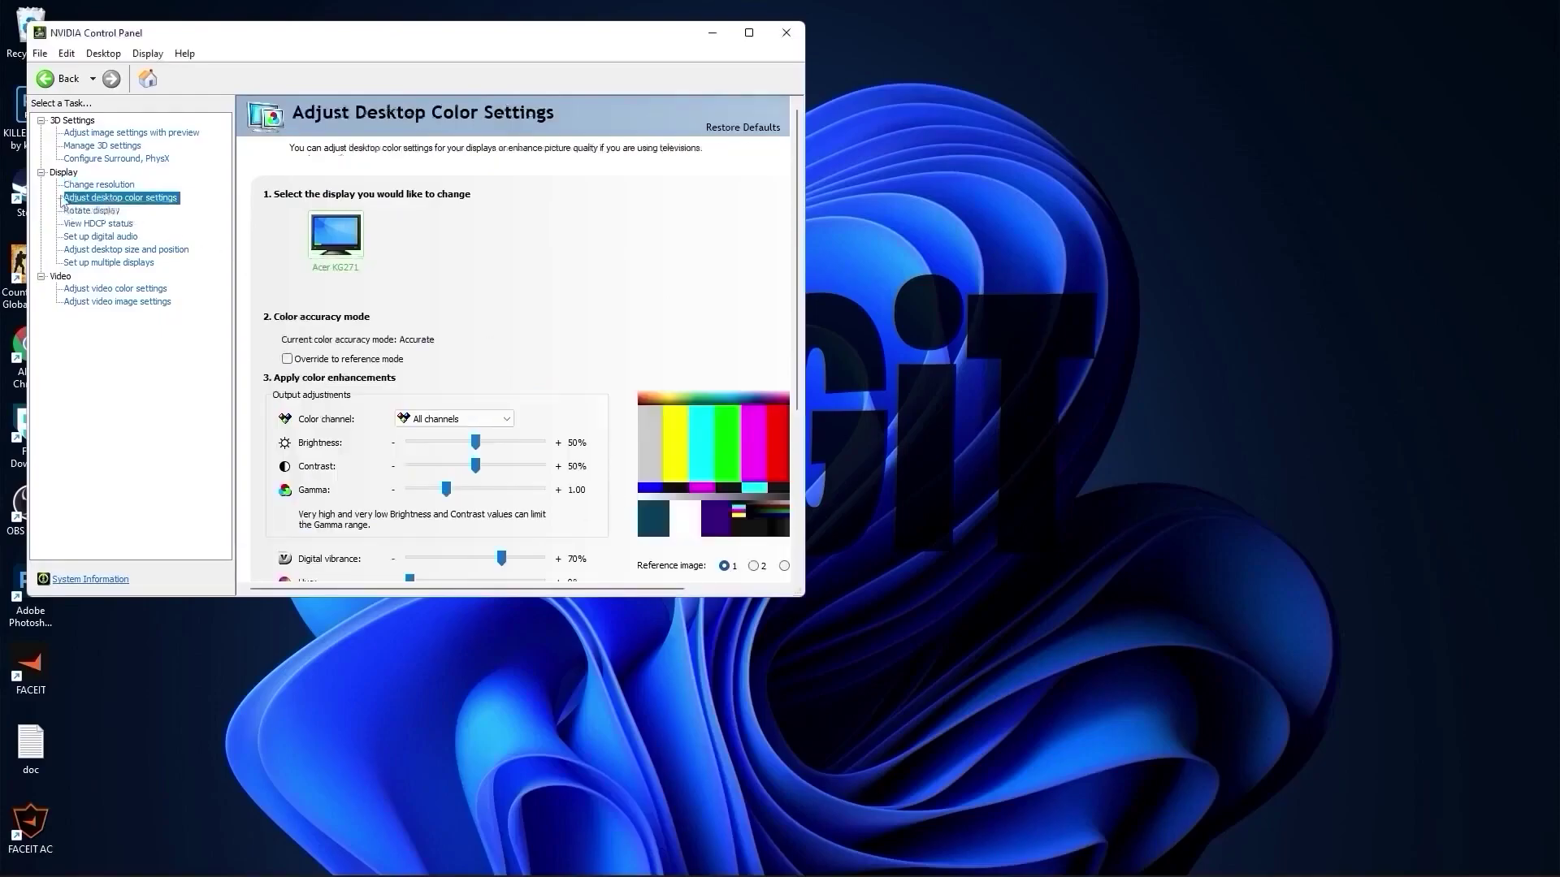
scroll(275, 427, "down", 3)
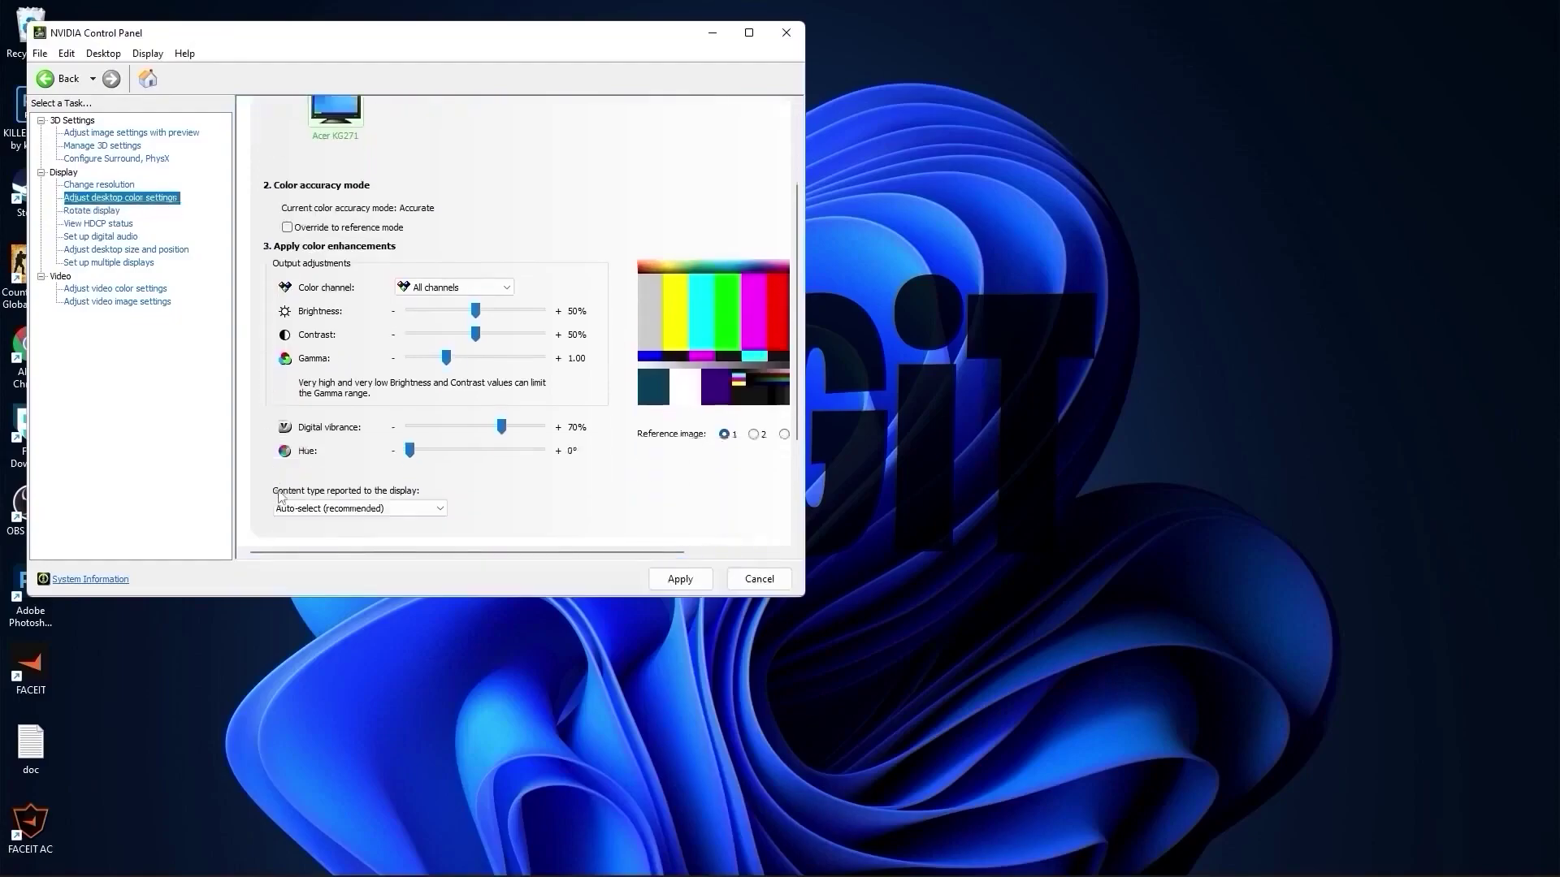
left_click_drag(498, 429, 508, 436)
left_click(679, 579)
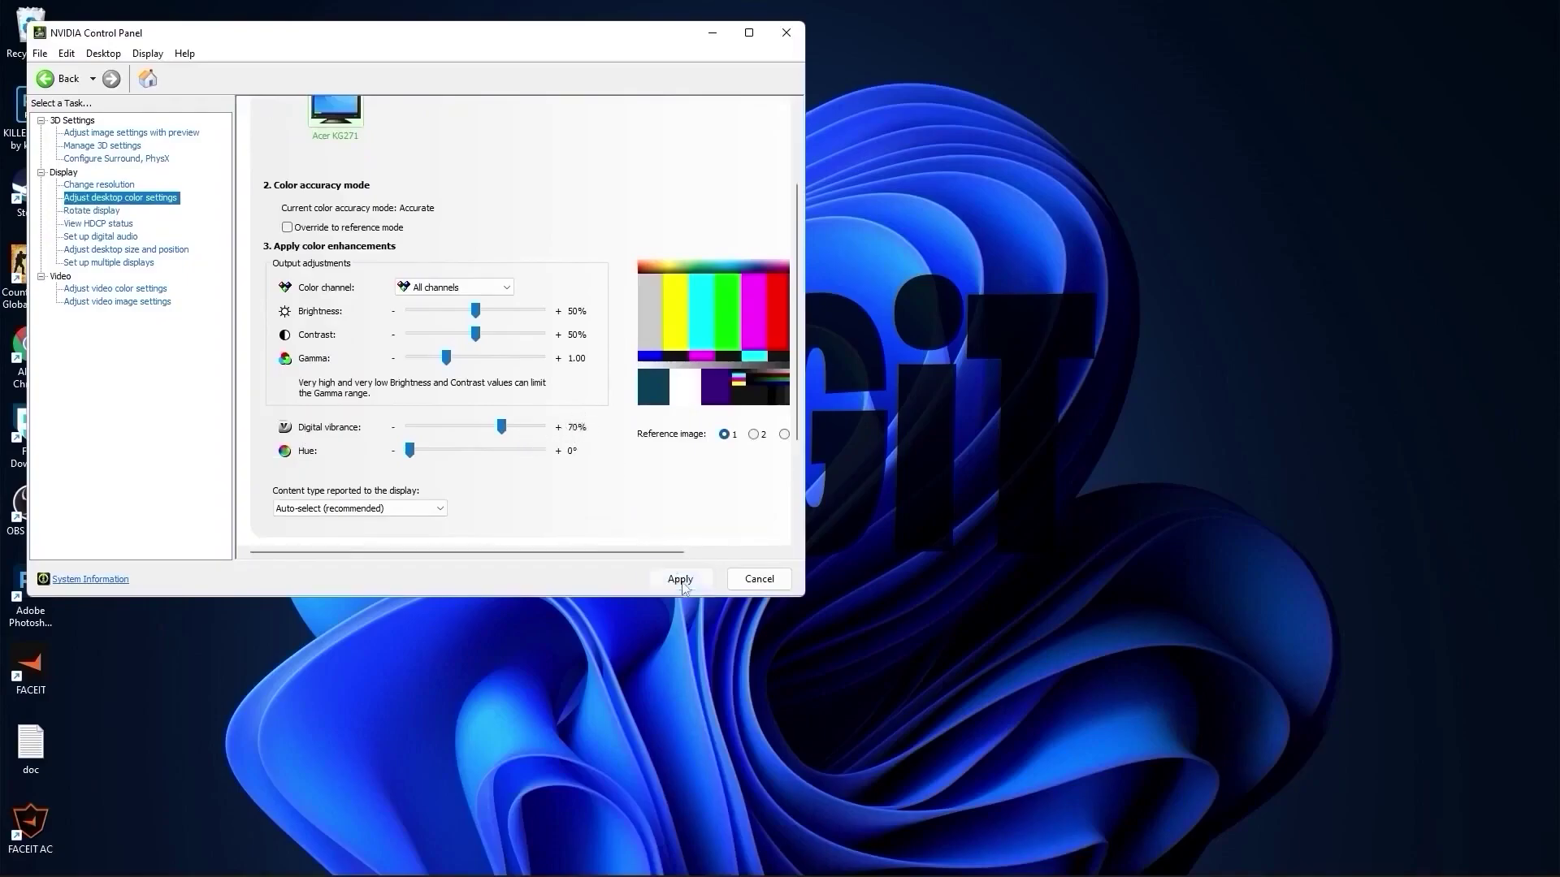
left_click(784, 36)
Search Windows for "choose" and open the Choose a power plan settings
left_click(642, 857)
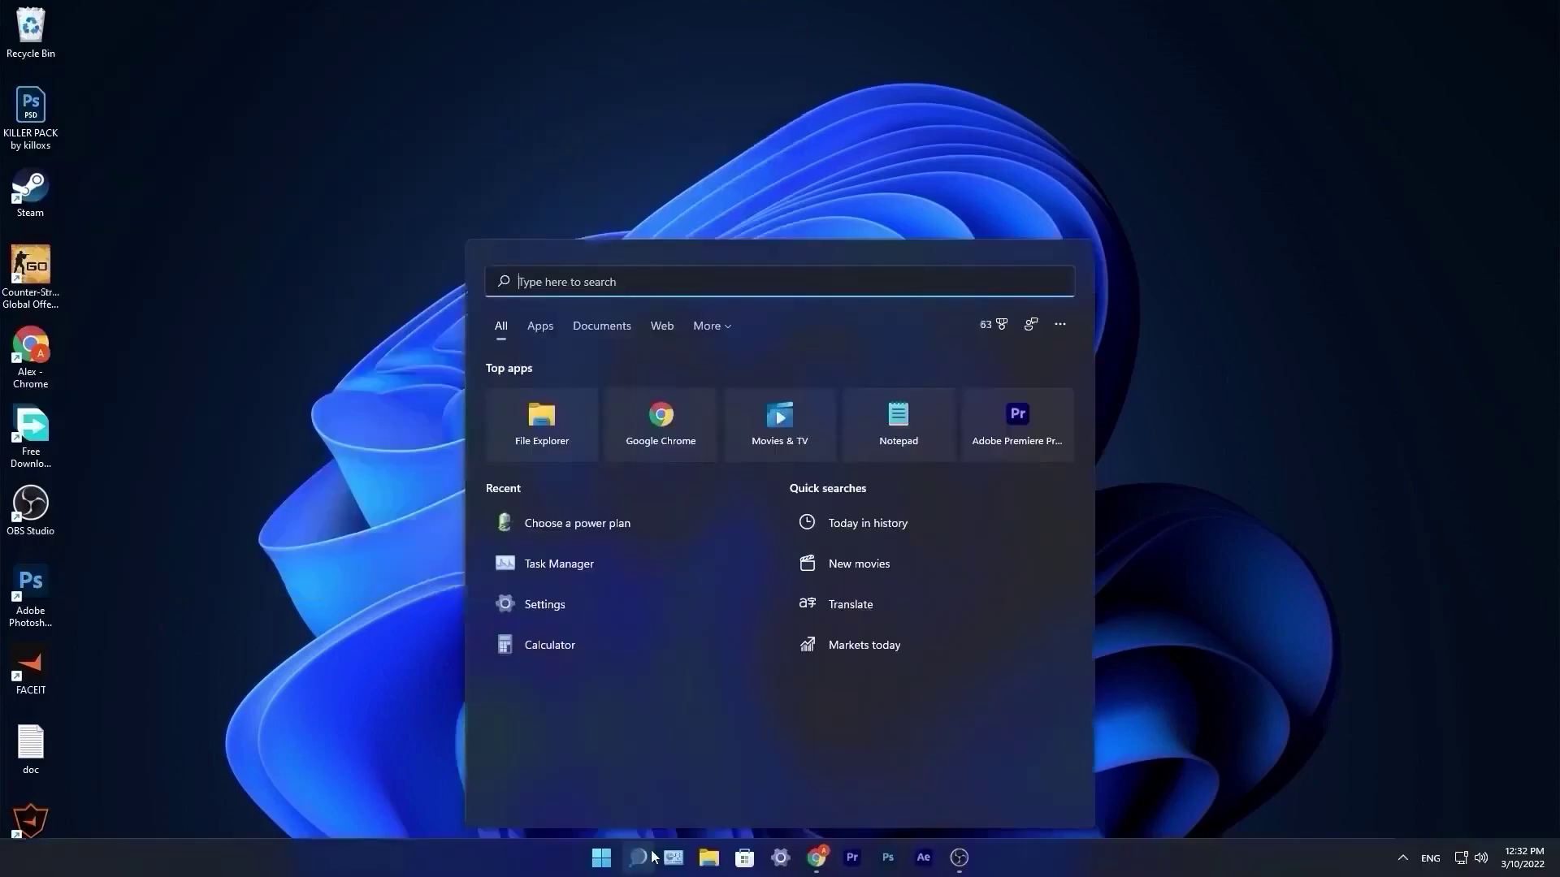
type("choose")
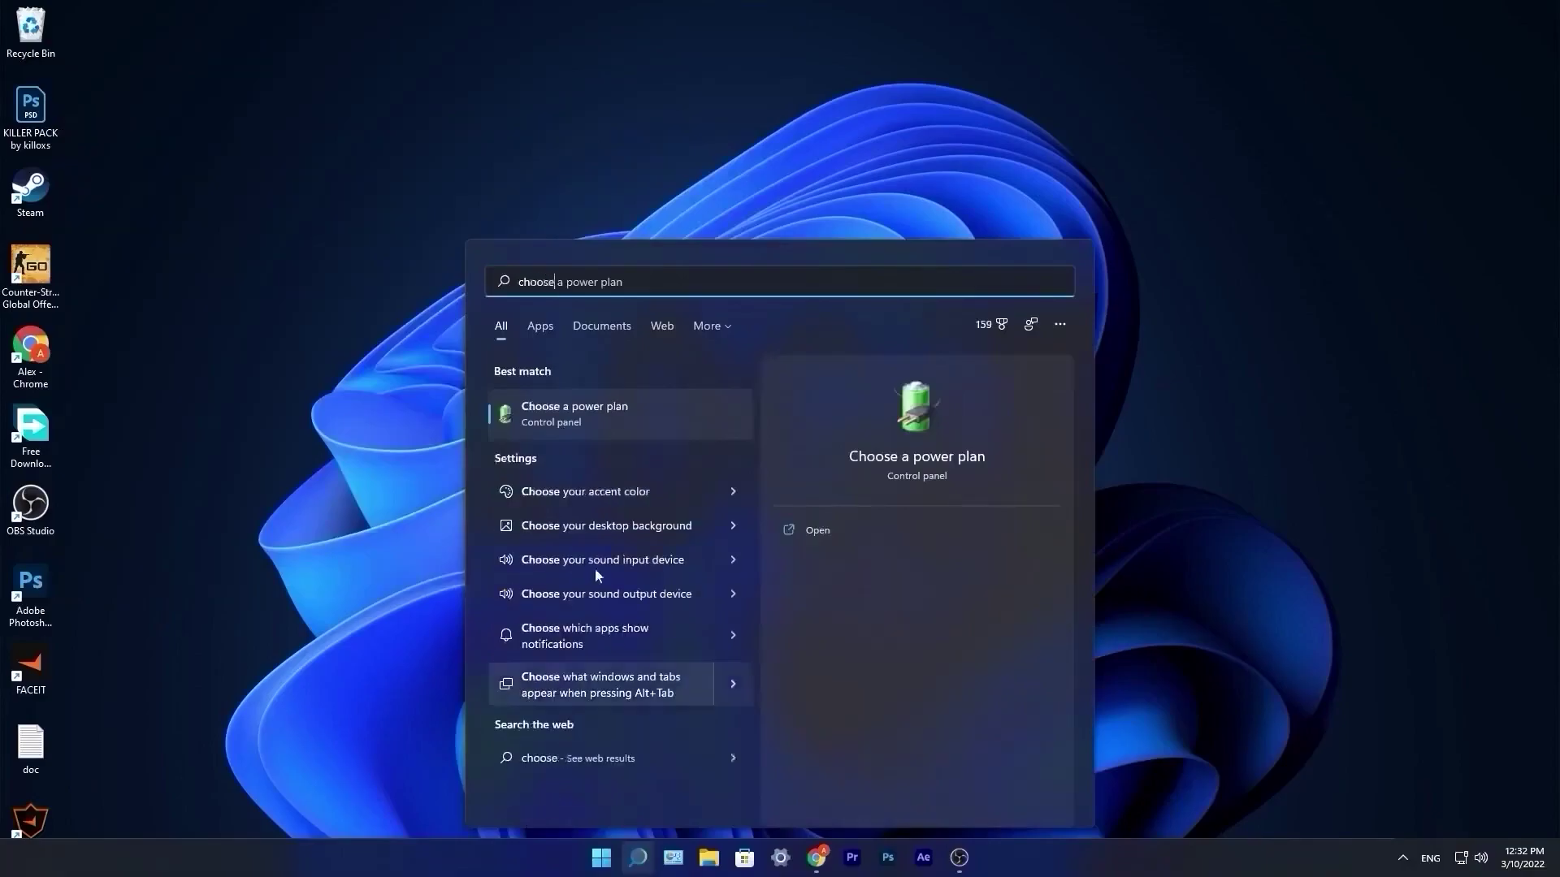
left_click(591, 414)
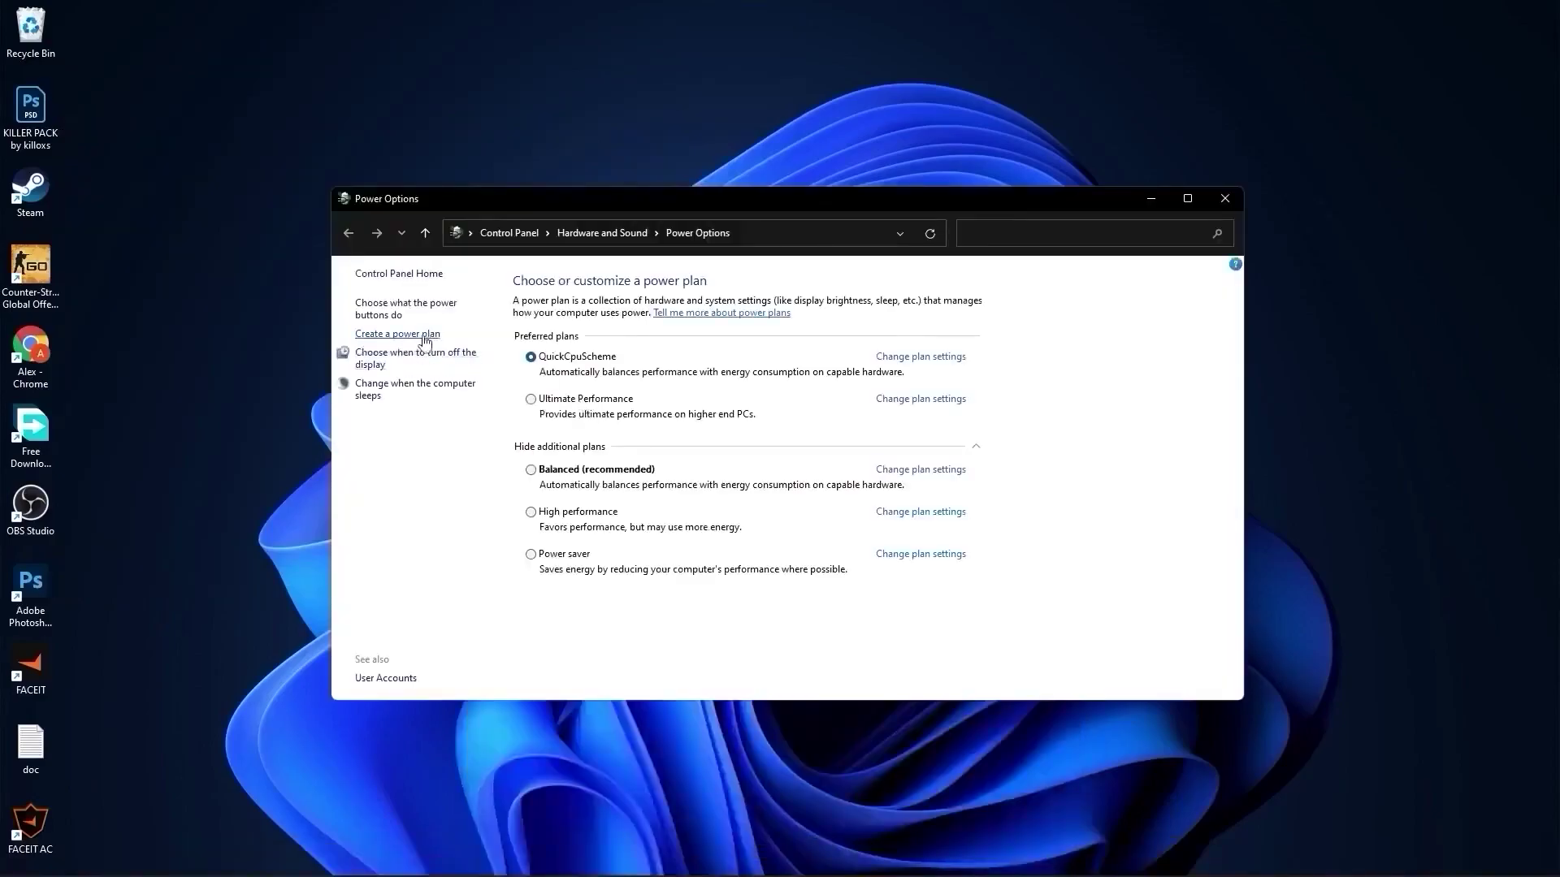
Create a power plan named LOGiT based on High performance, collapse the additional plans and close Power Options
left_click(397, 340)
left_click(570, 409)
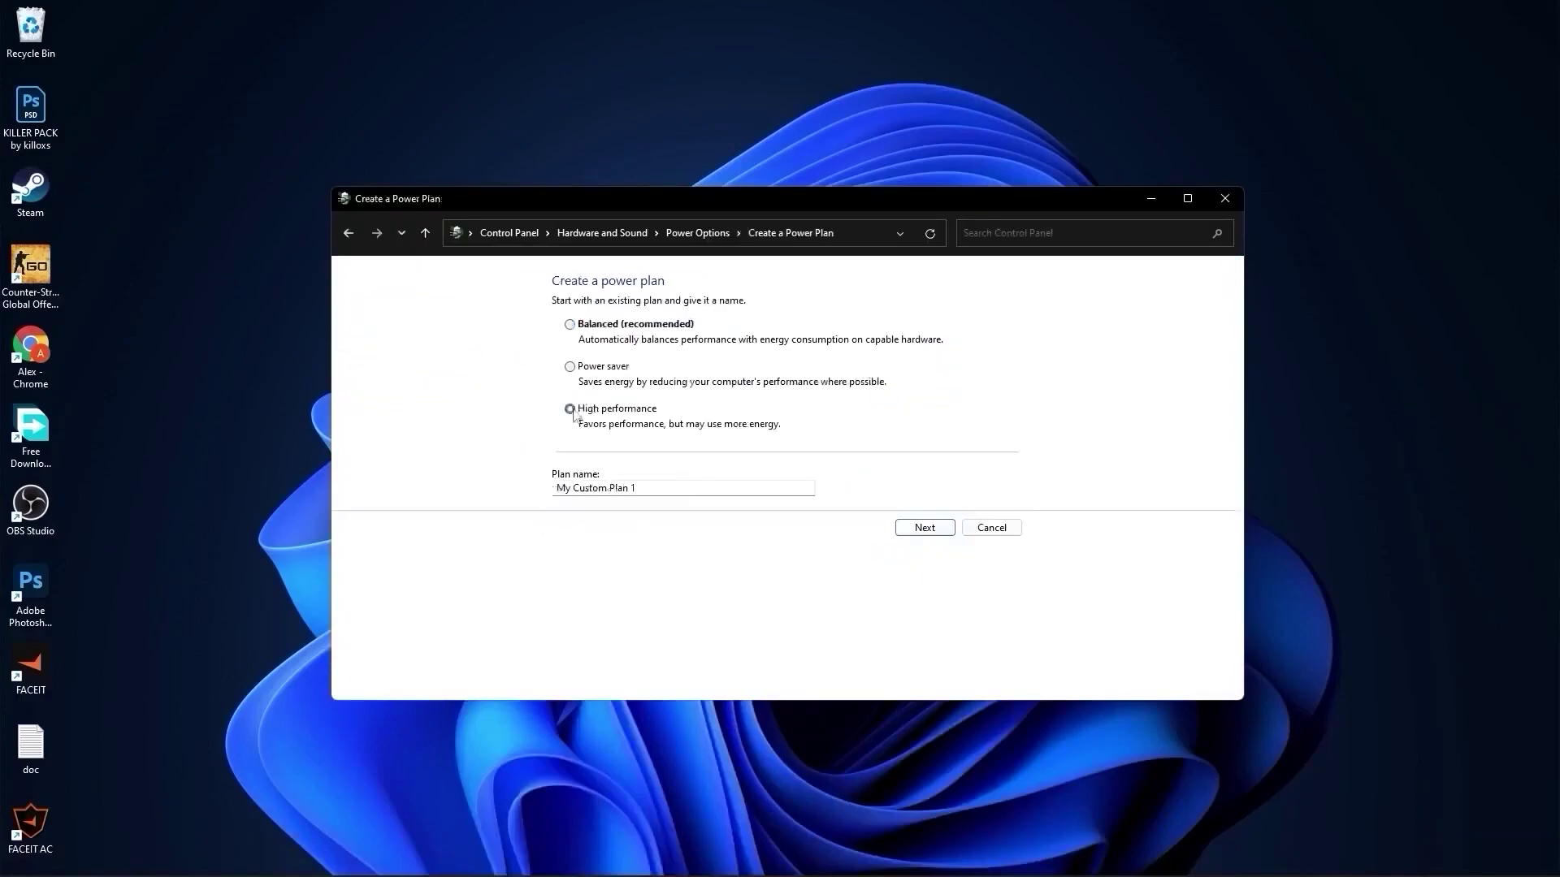
left_click_drag(555, 489, 699, 513)
type("LOGiT")
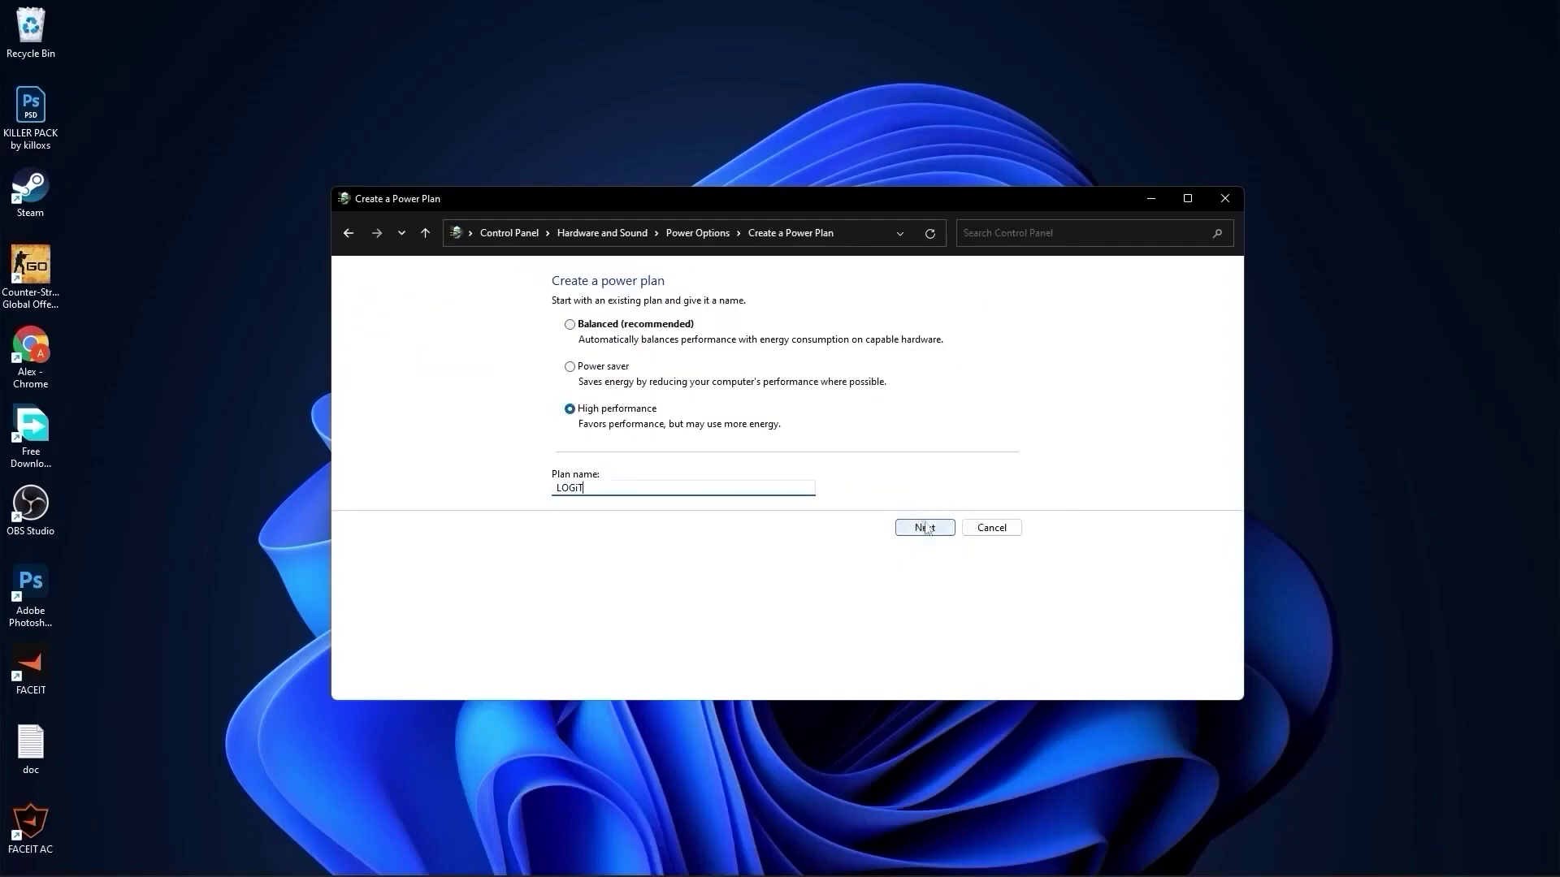
left_click(926, 528)
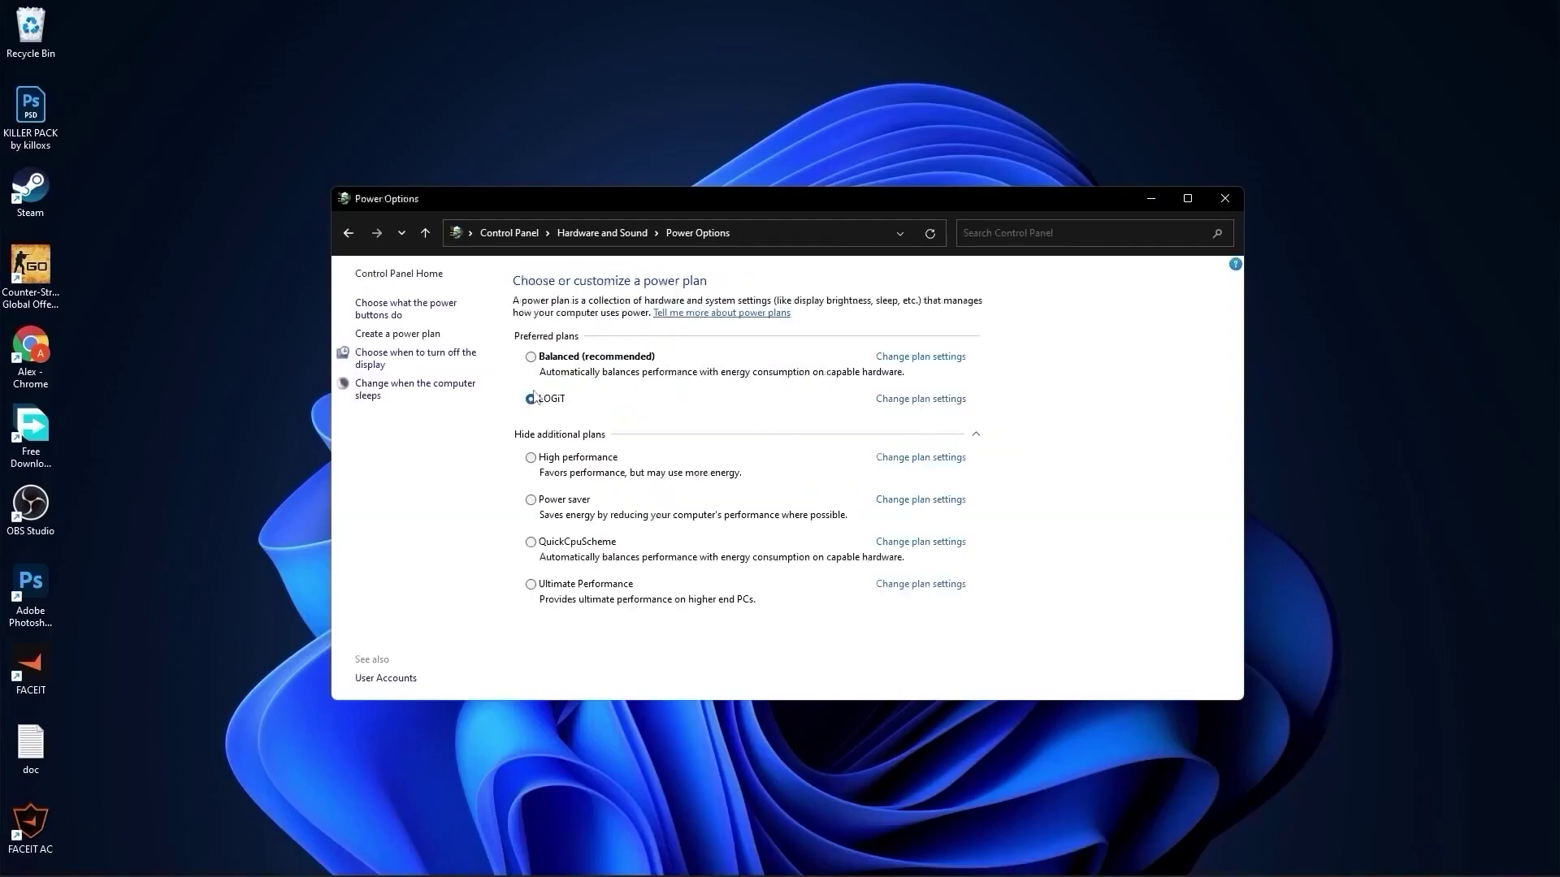
left_click(560, 435)
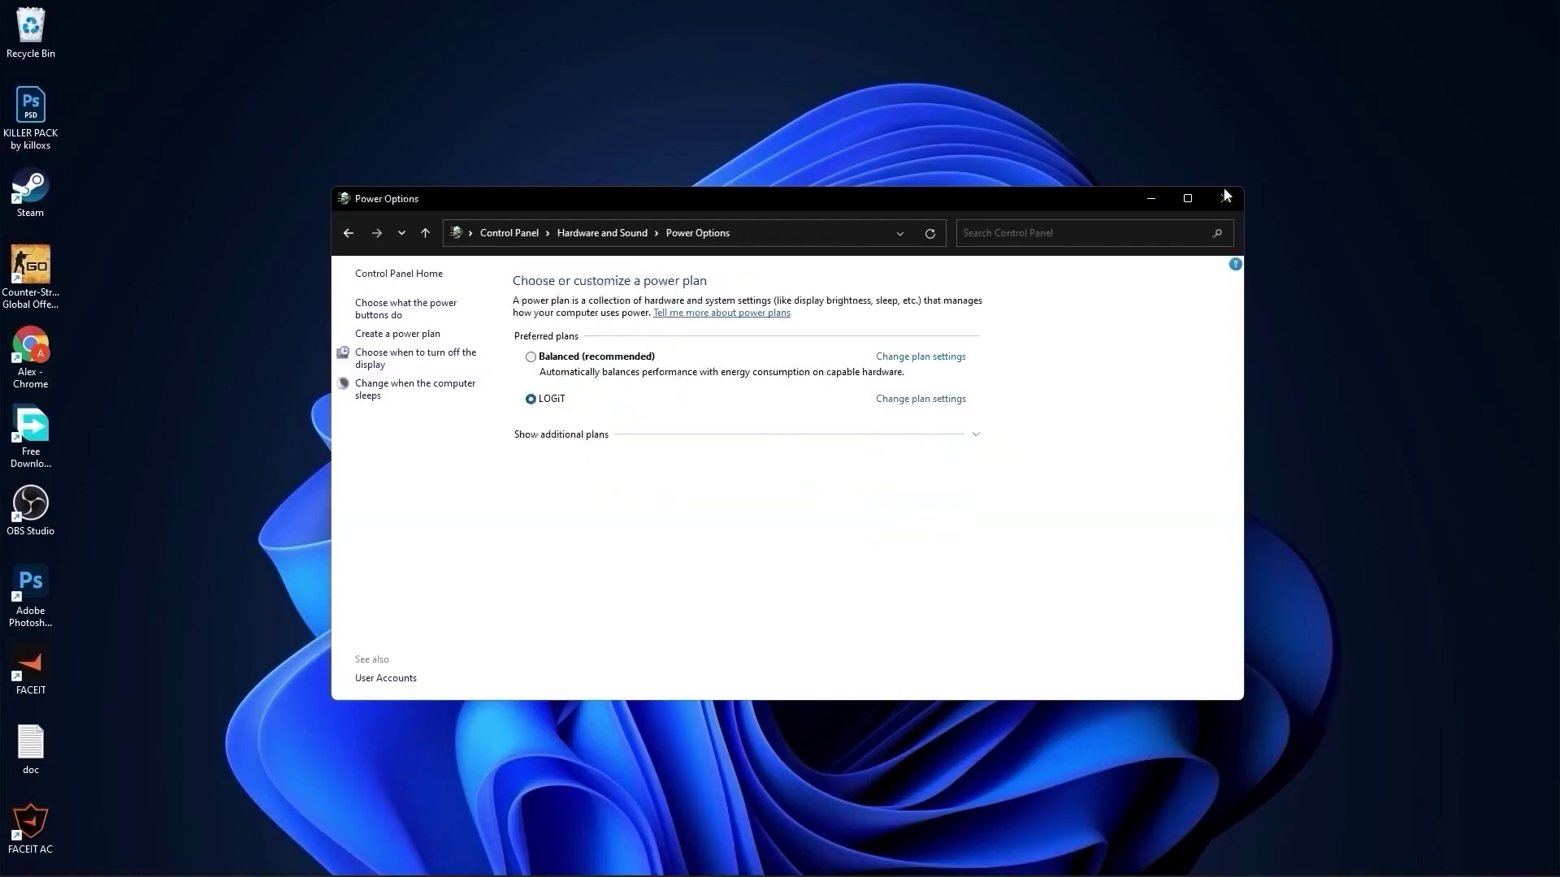
left_click(1224, 200)
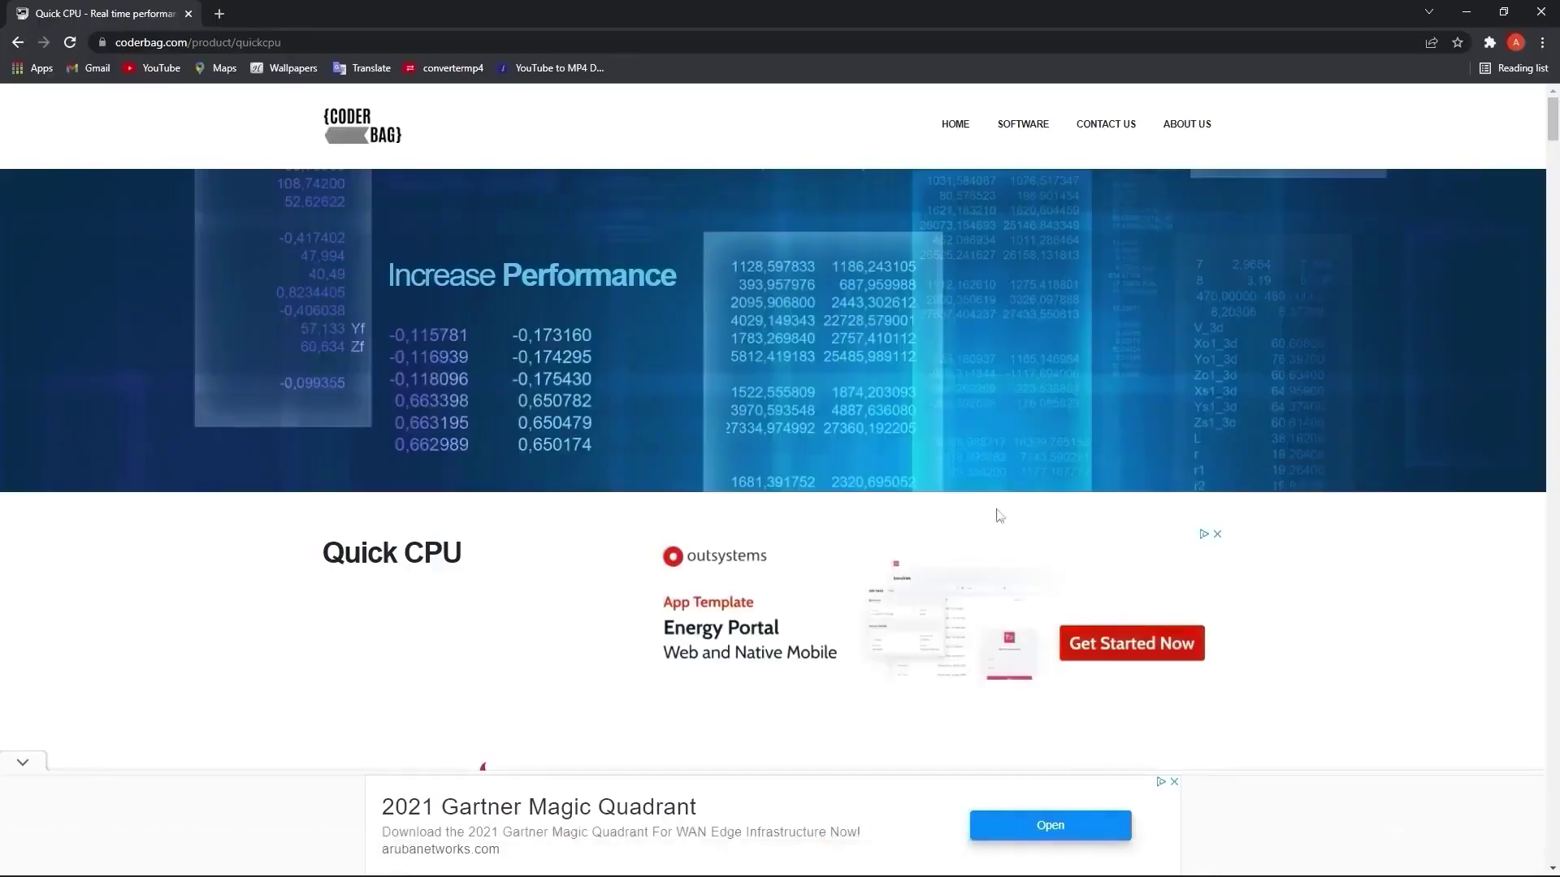
Download Quick CPU x64 from the coderbag.com product page, dismissing the ad, and open the downloaded QuickCpuSetup64 zip
scroll(1000, 516, "down", 20)
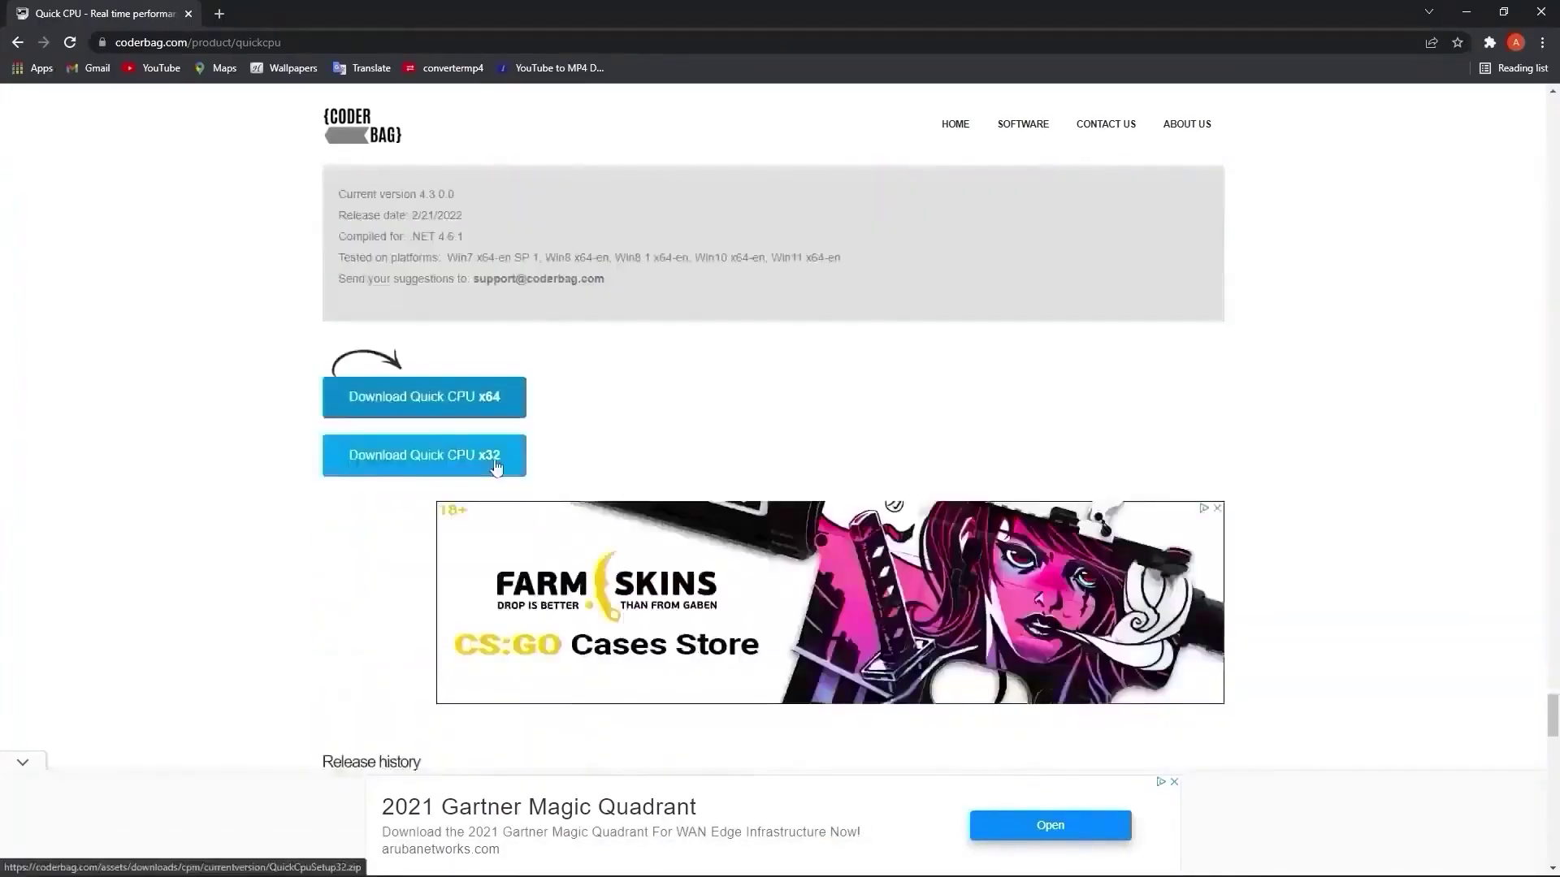
left_click(424, 398)
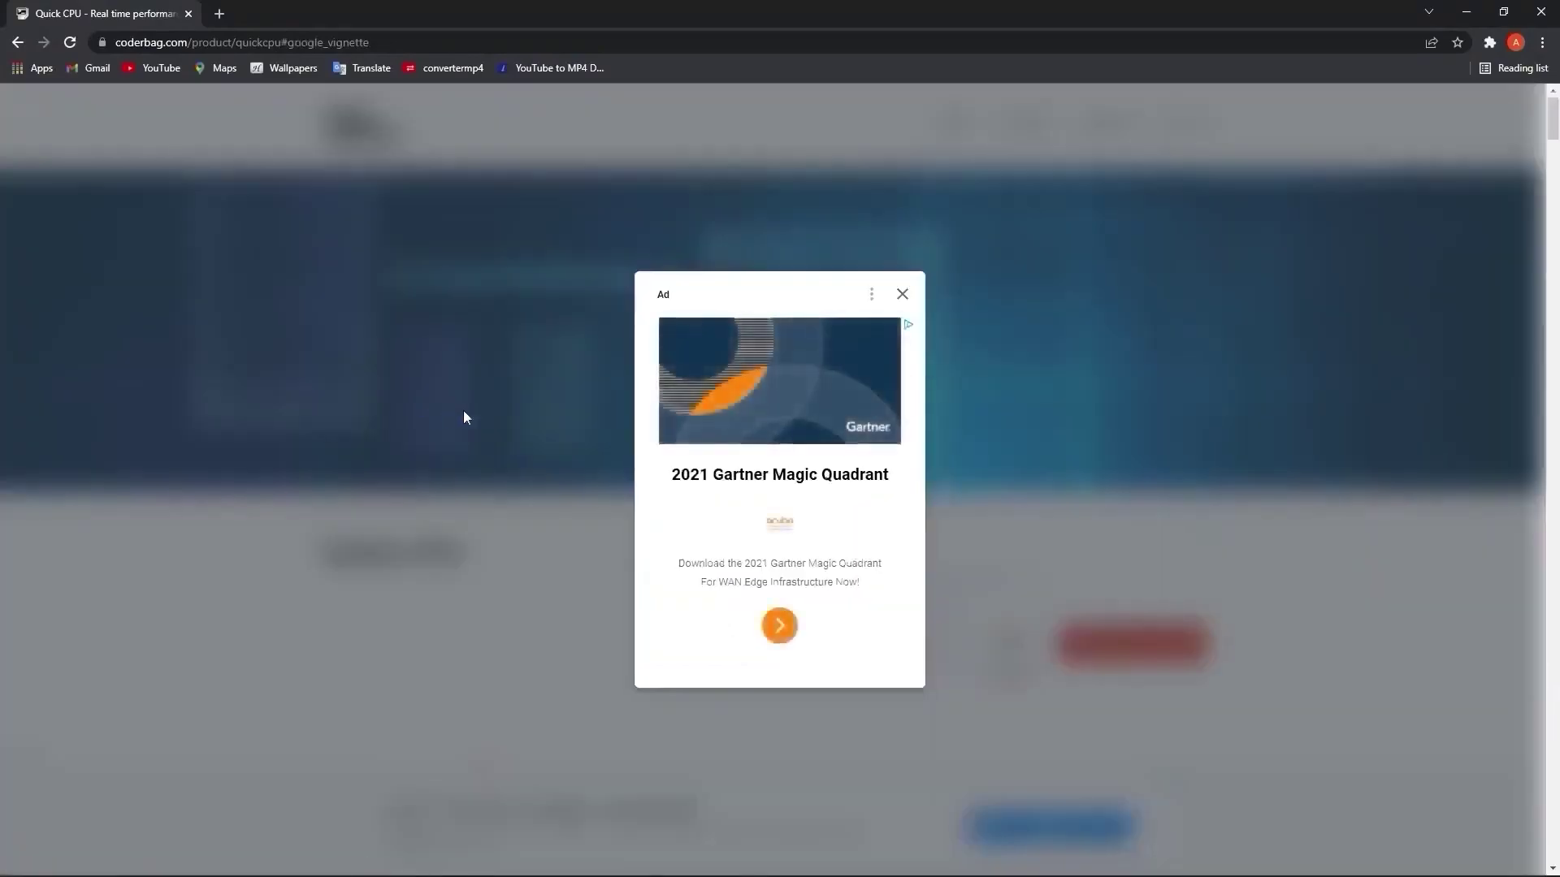
left_click(902, 295)
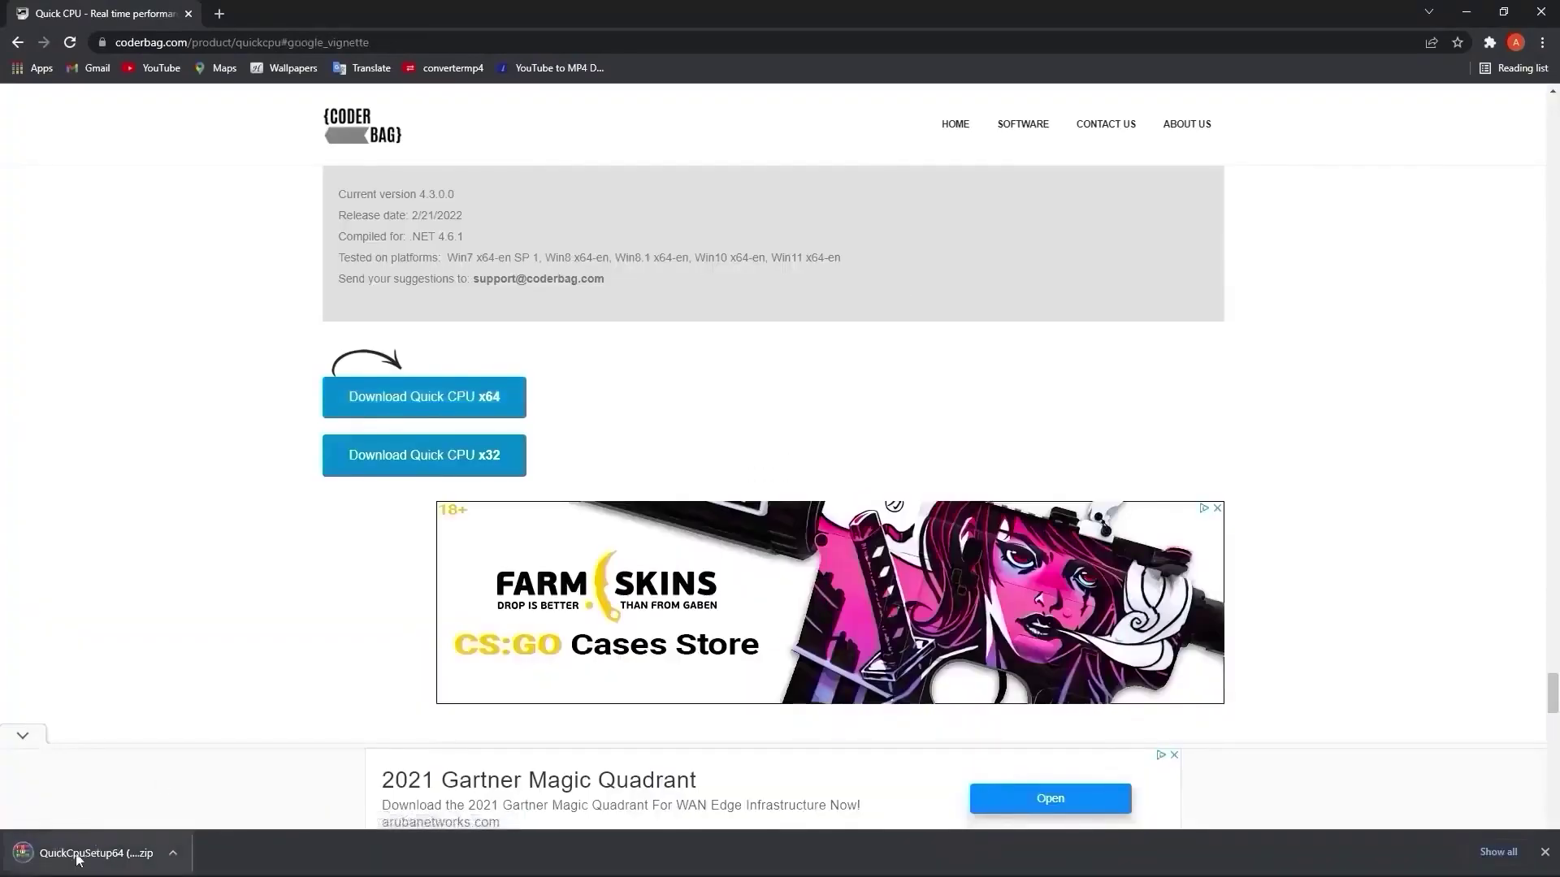
left_click(173, 852)
left_click(199, 746)
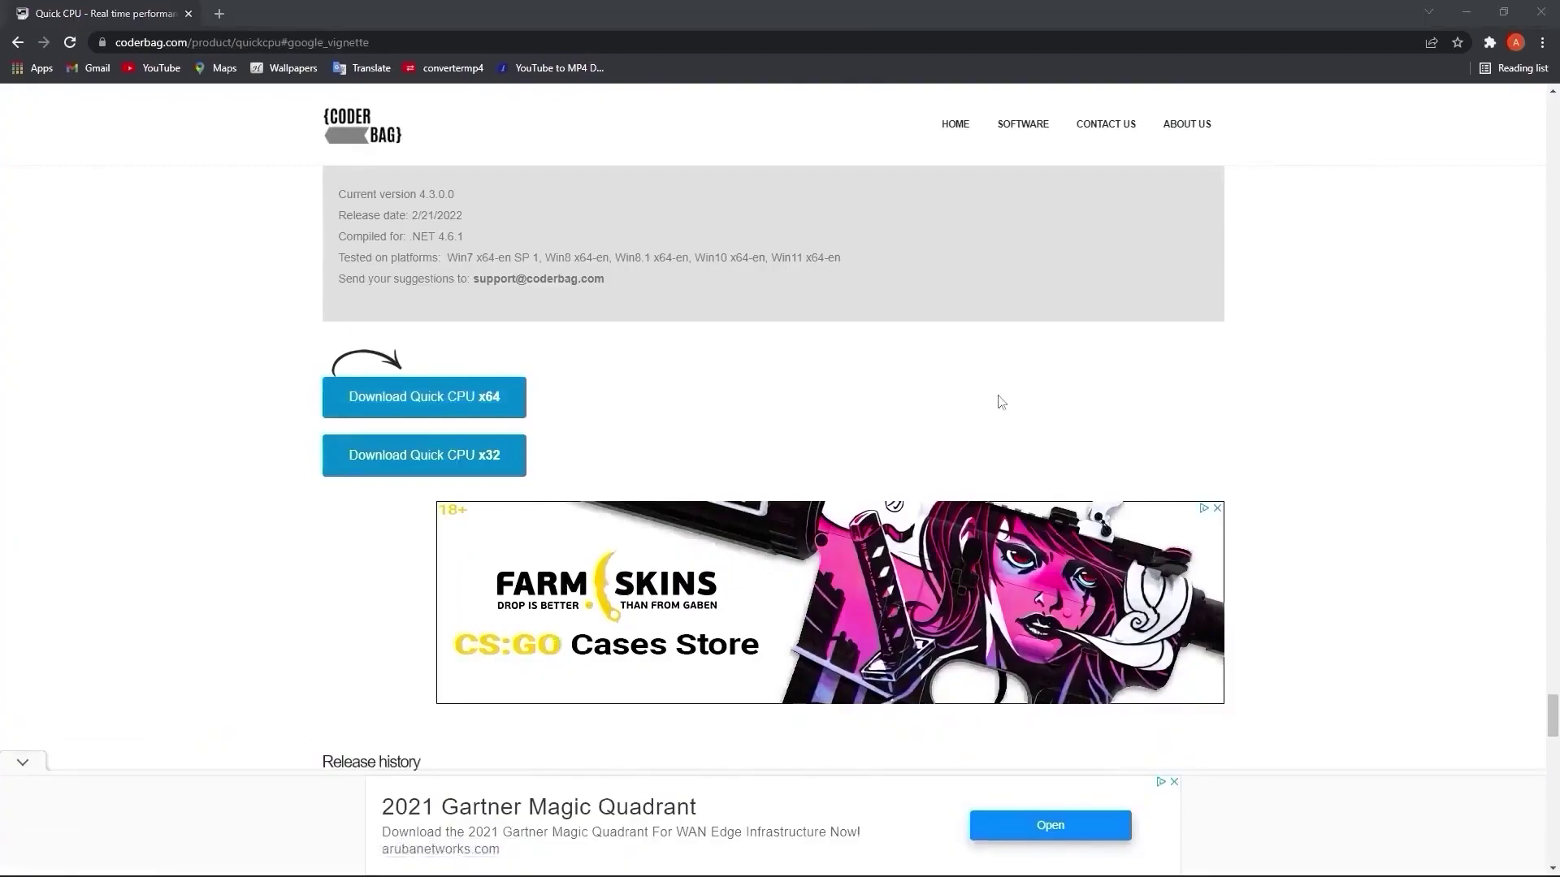
Minimize the browser, dismiss the WinRAR trial notice, launch the Quick CPU installer from the archive and close the archive window
left_click(1465, 13)
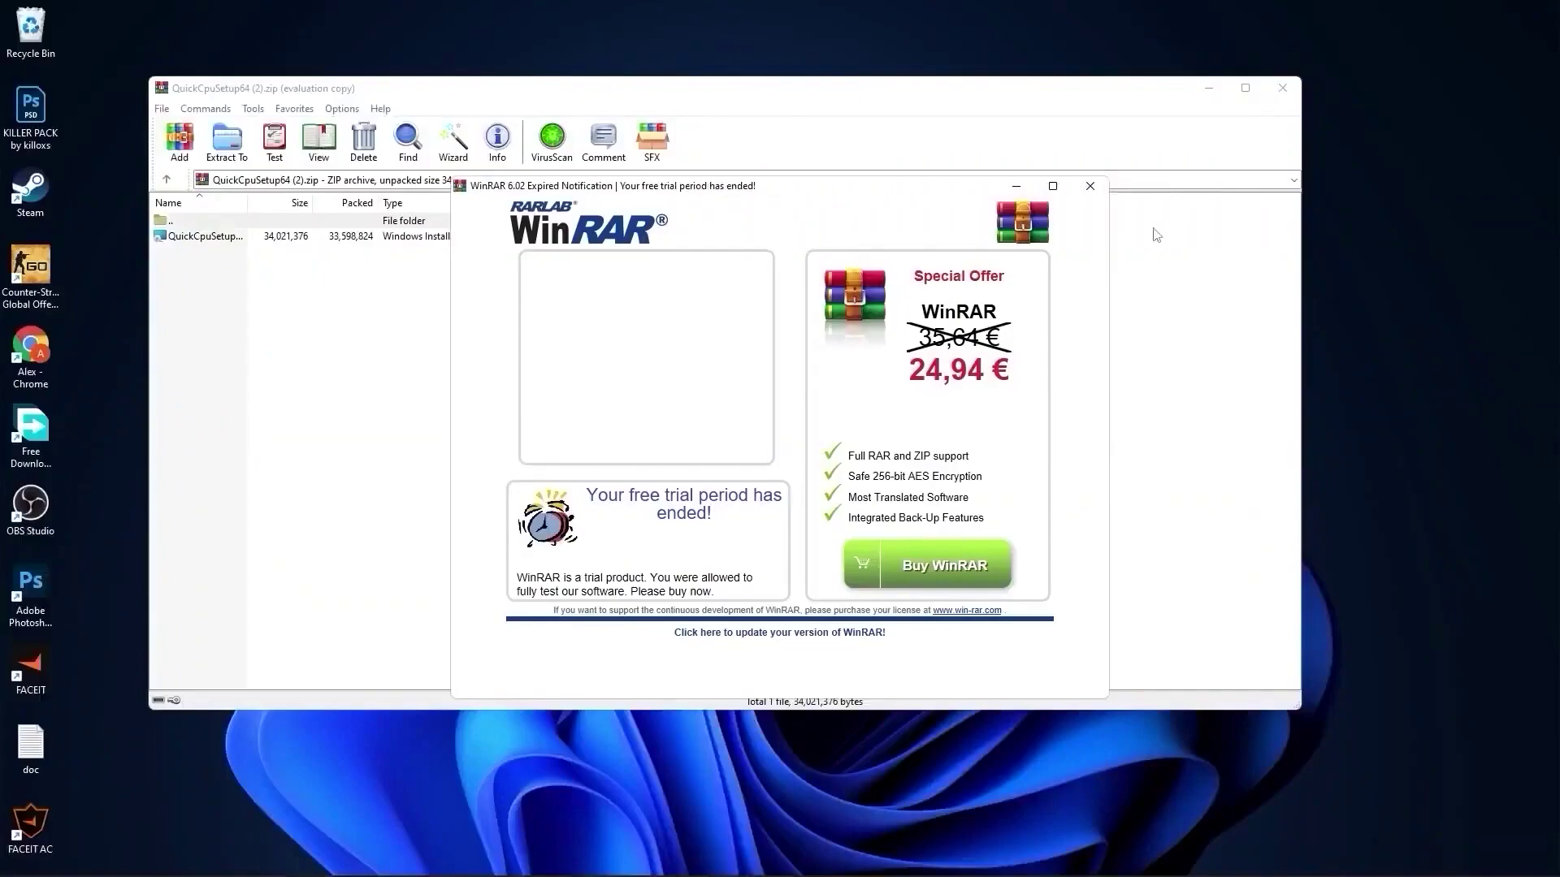
left_click(1090, 186)
left_click(223, 236)
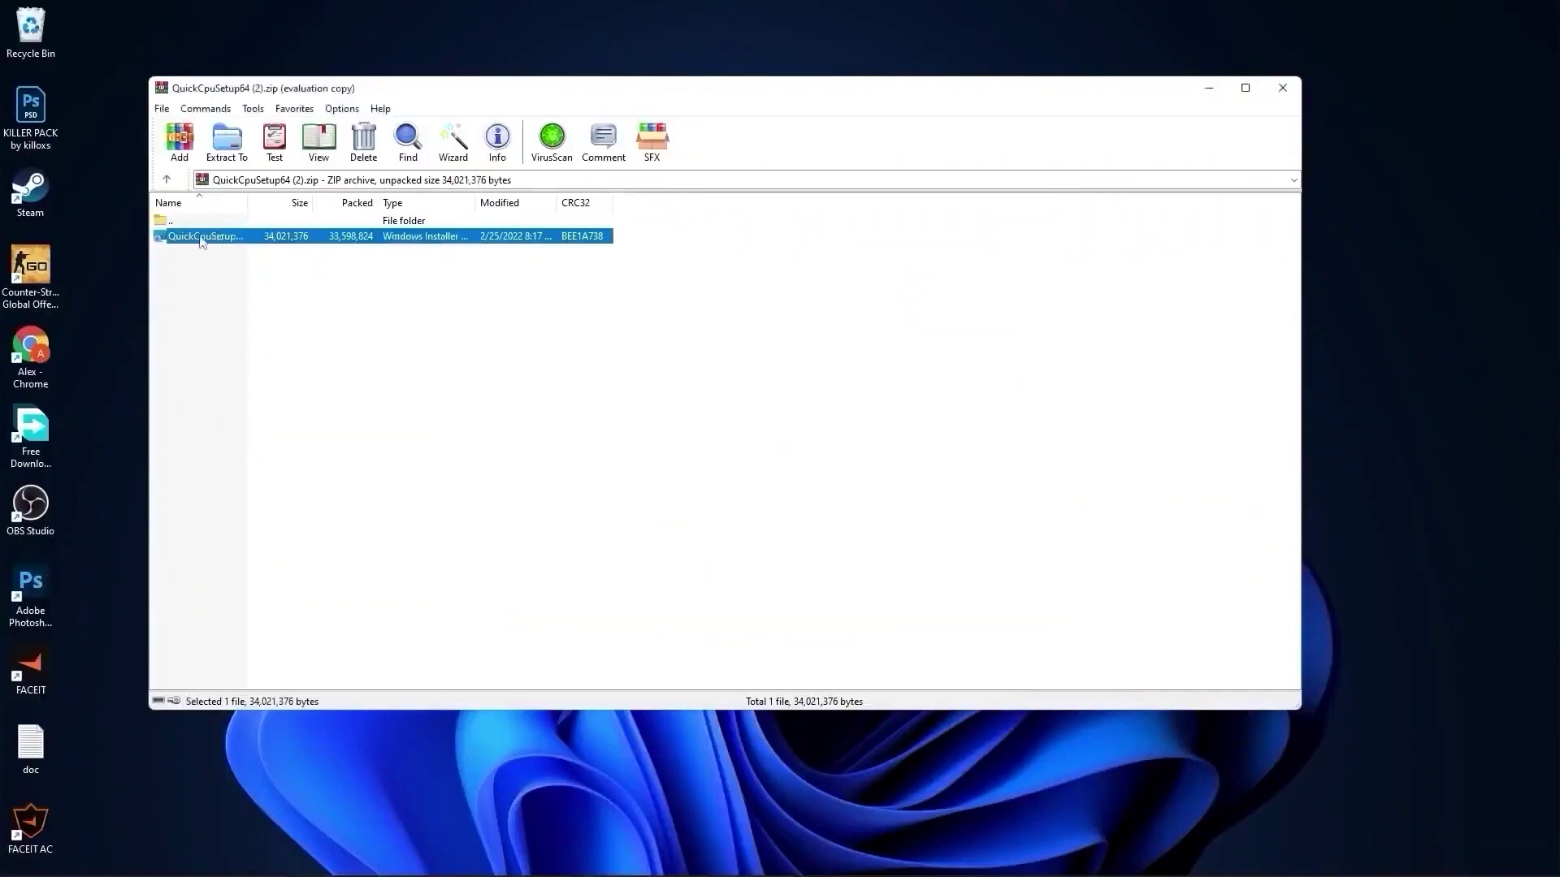
double_click(197, 238)
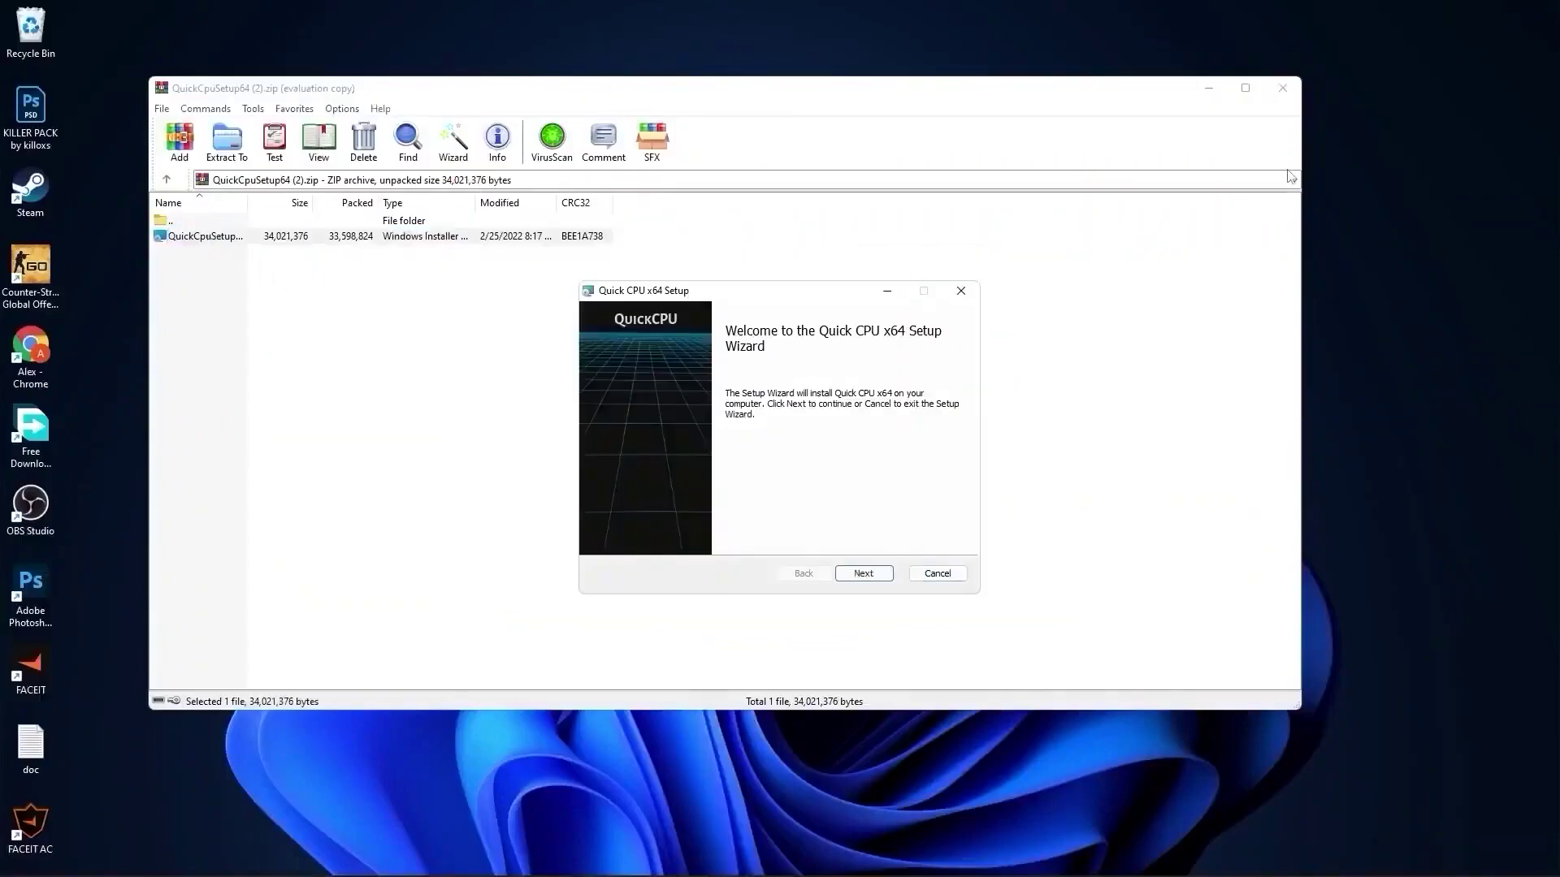
left_click(1282, 87)
Install Quick CPU x64 in the default folder, accepting the license terms, and finish setup with the option to launch QuickCPU.exe
left_click(865, 570)
left_click(606, 536)
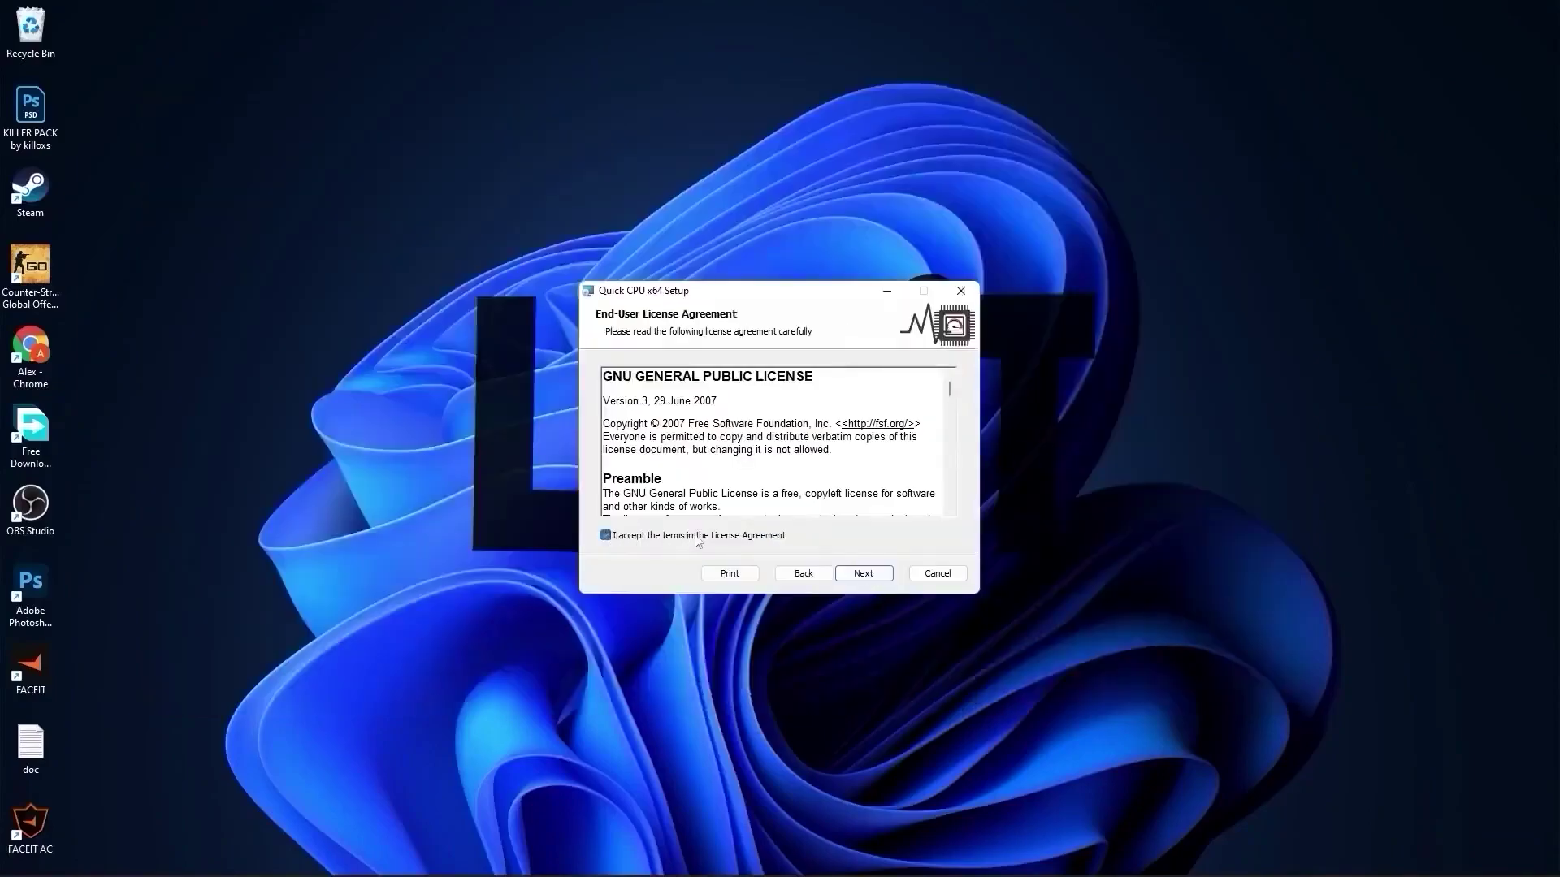
left_click(864, 577)
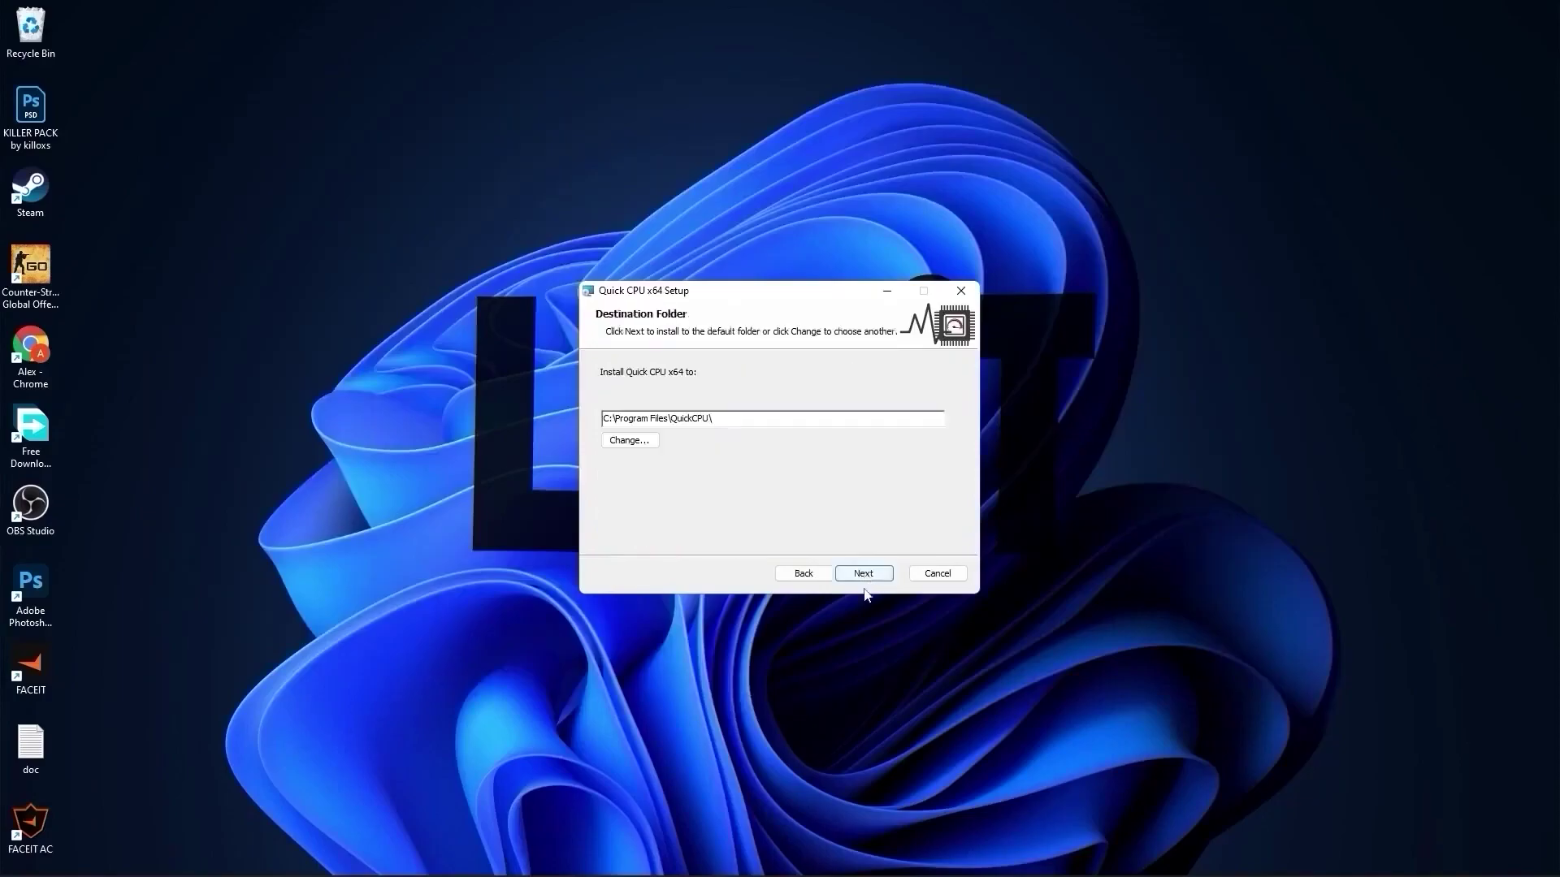
left_click(864, 575)
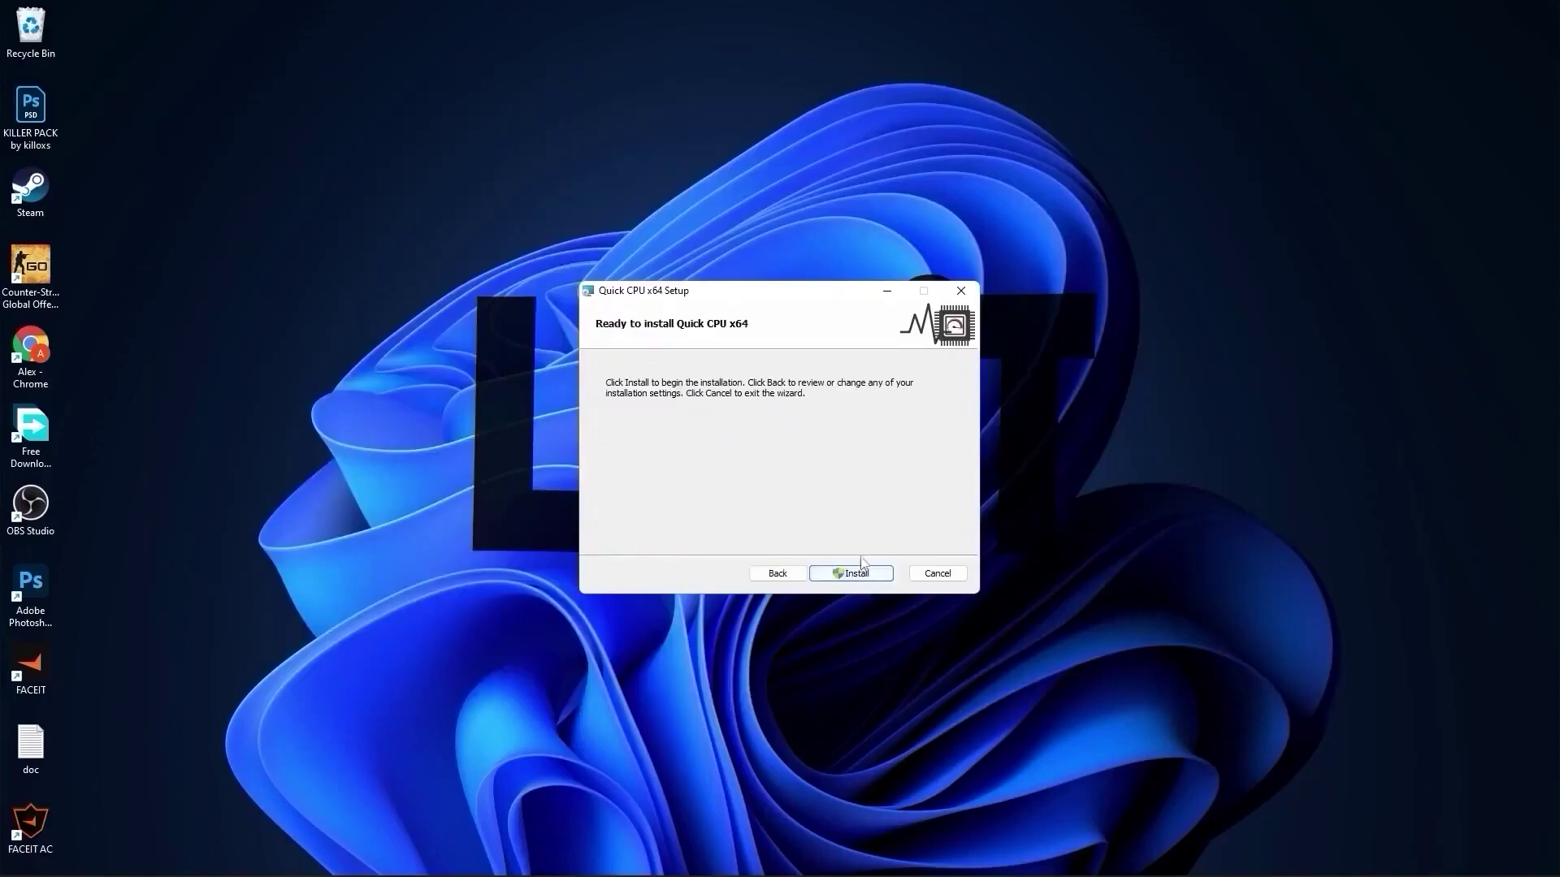
left_click(859, 575)
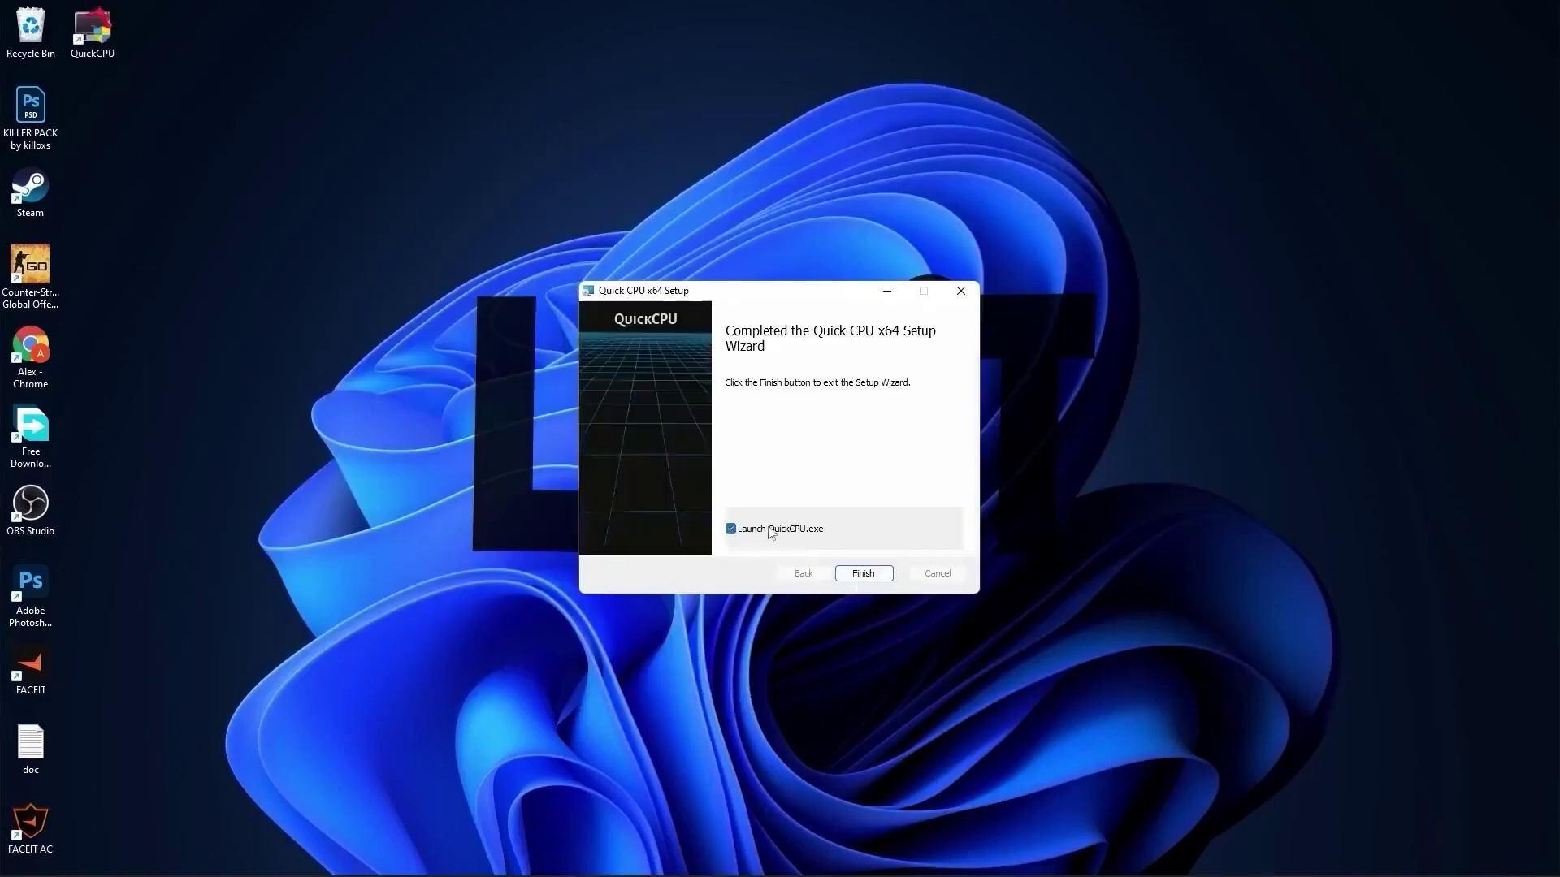
left_click(860, 572)
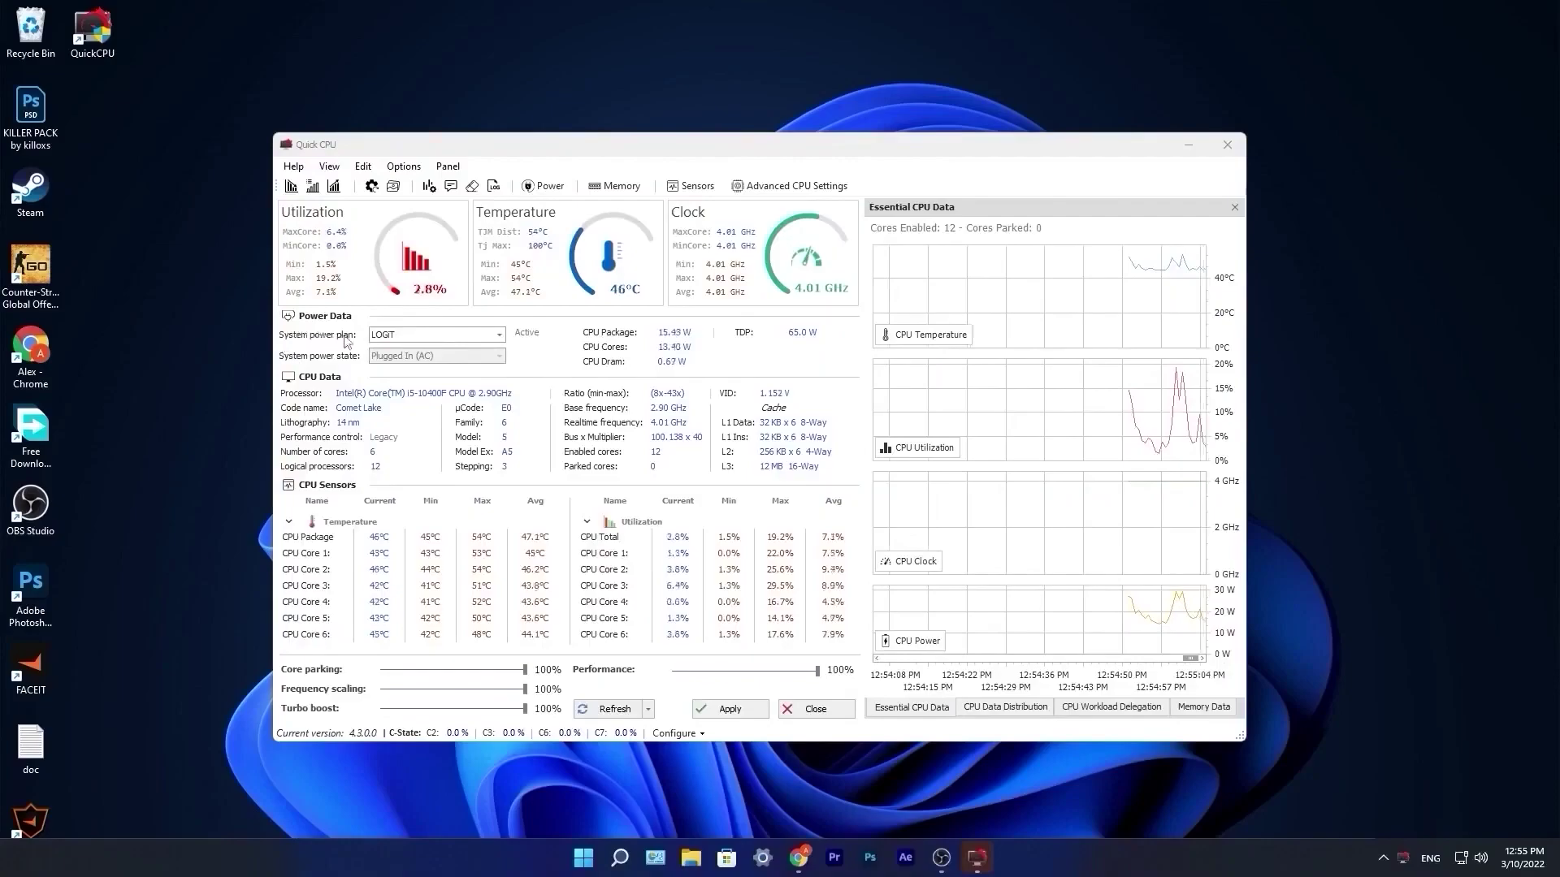
Choose LOGIT as the system power plan in Quick CPU, apply the settings and close the program
left_click(397, 335)
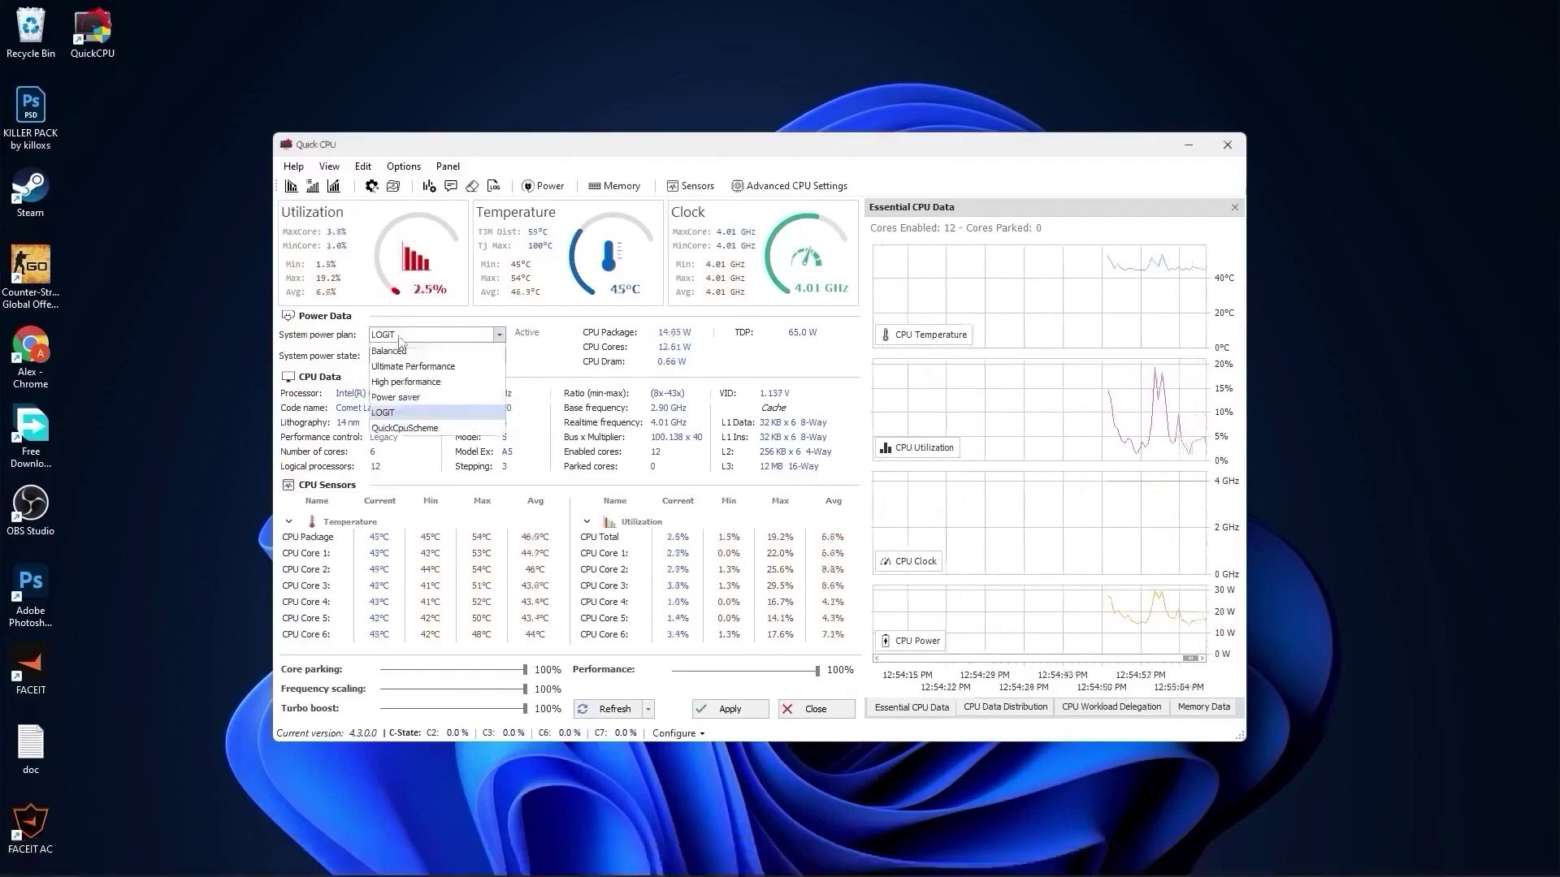
left_click(390, 413)
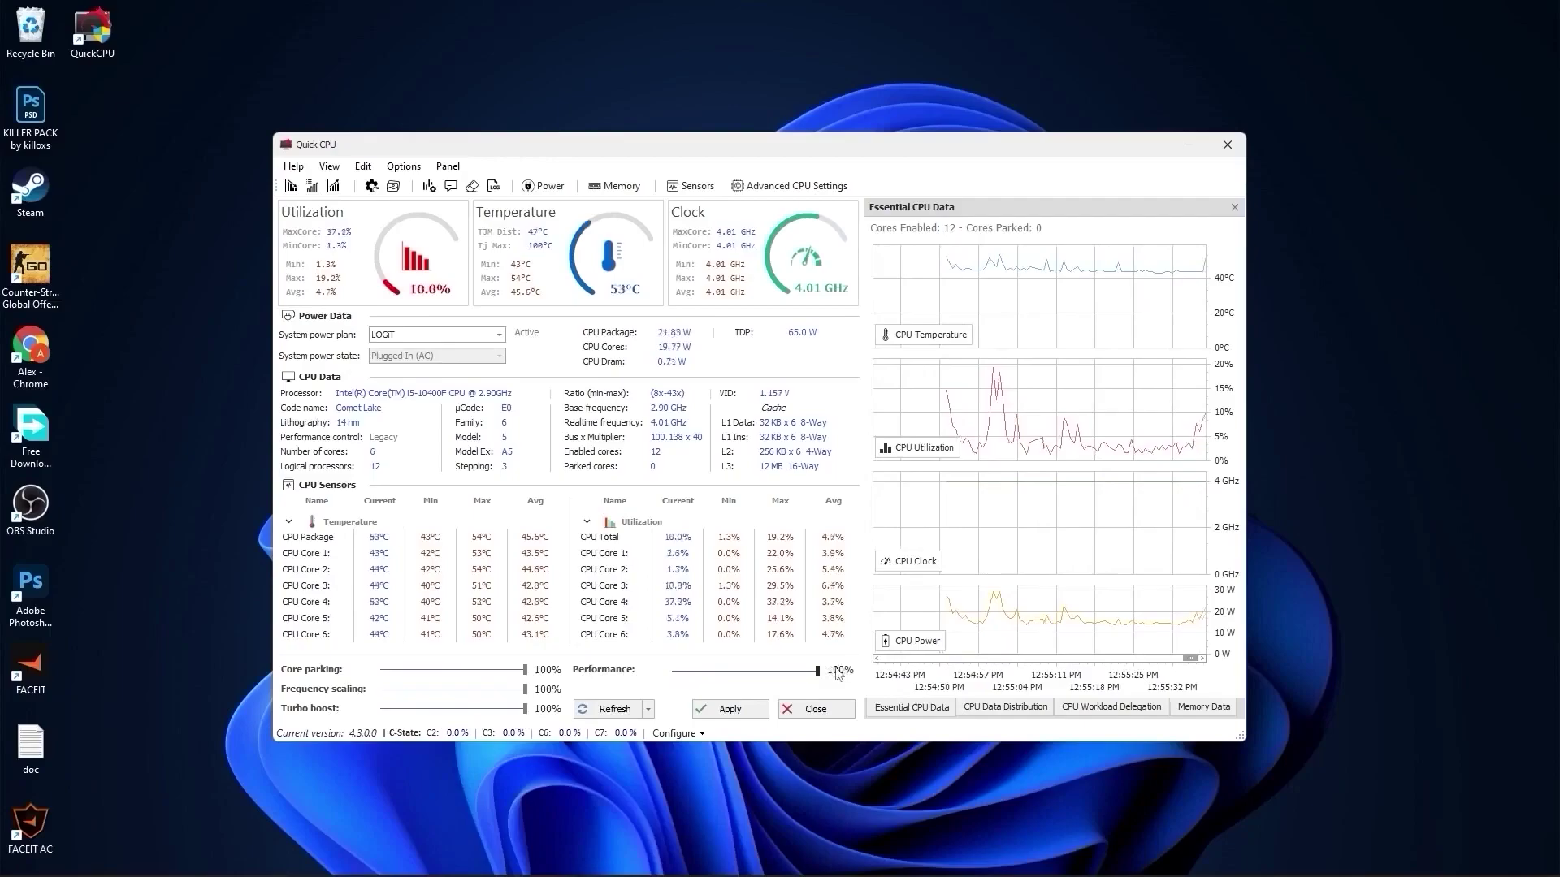
left_click(731, 707)
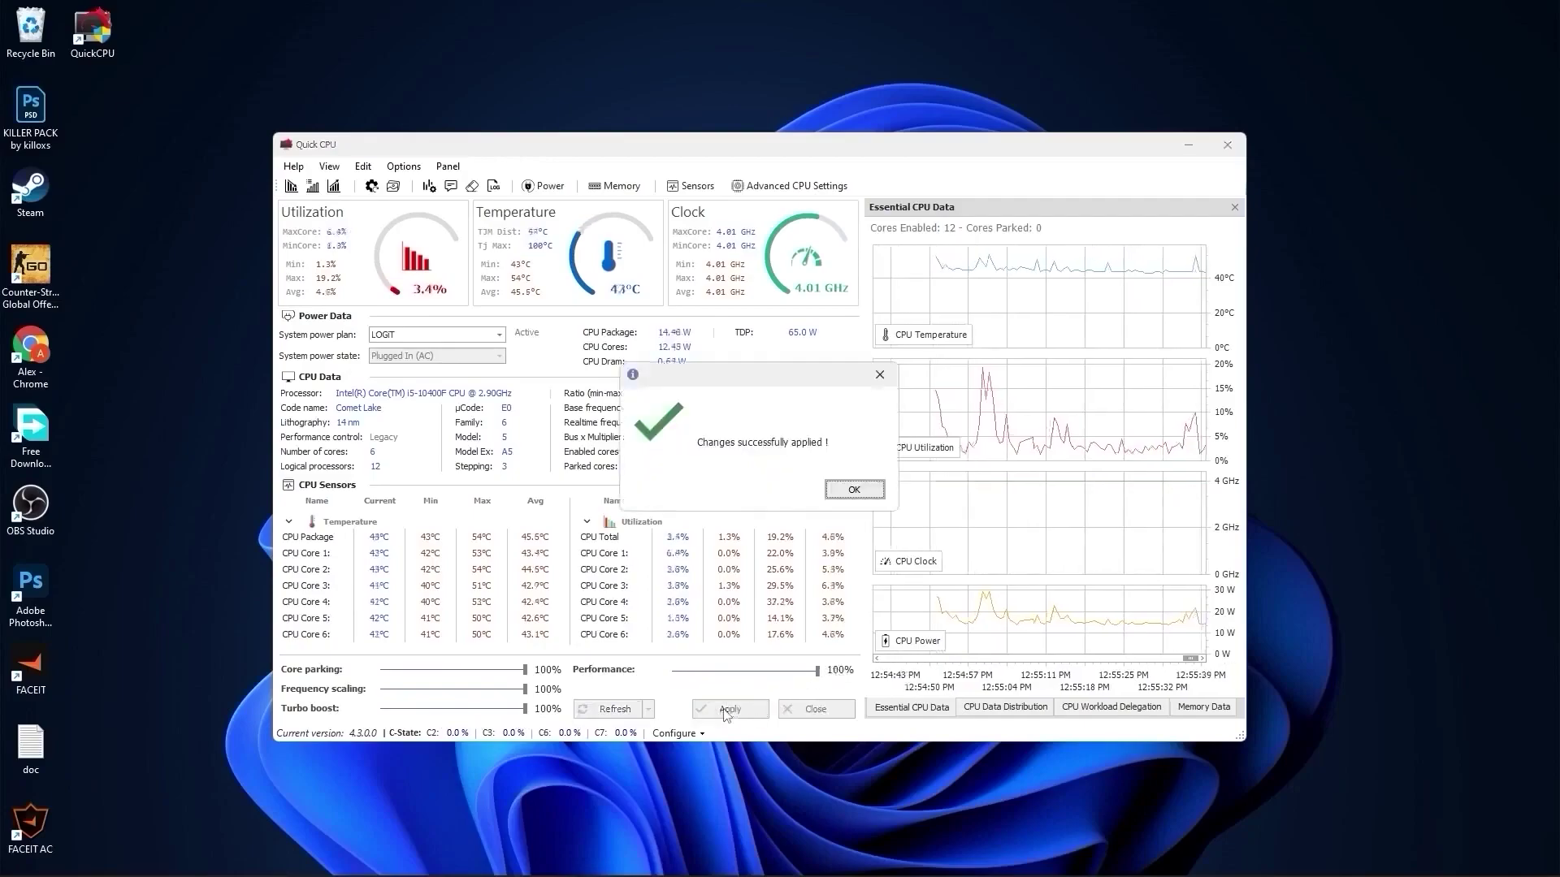
left_click(855, 489)
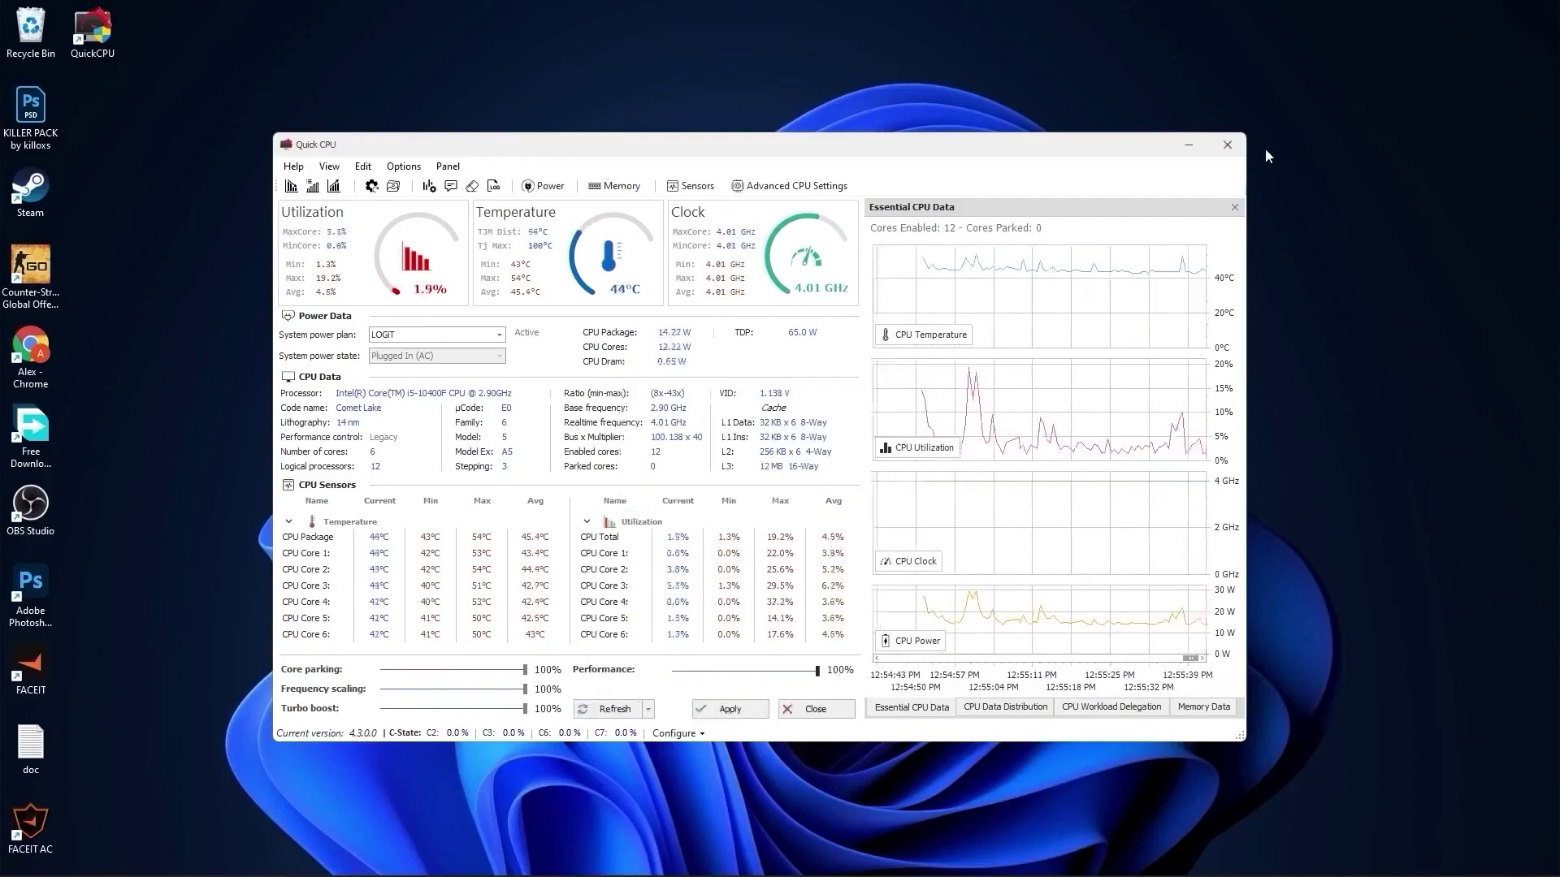
left_click(1227, 147)
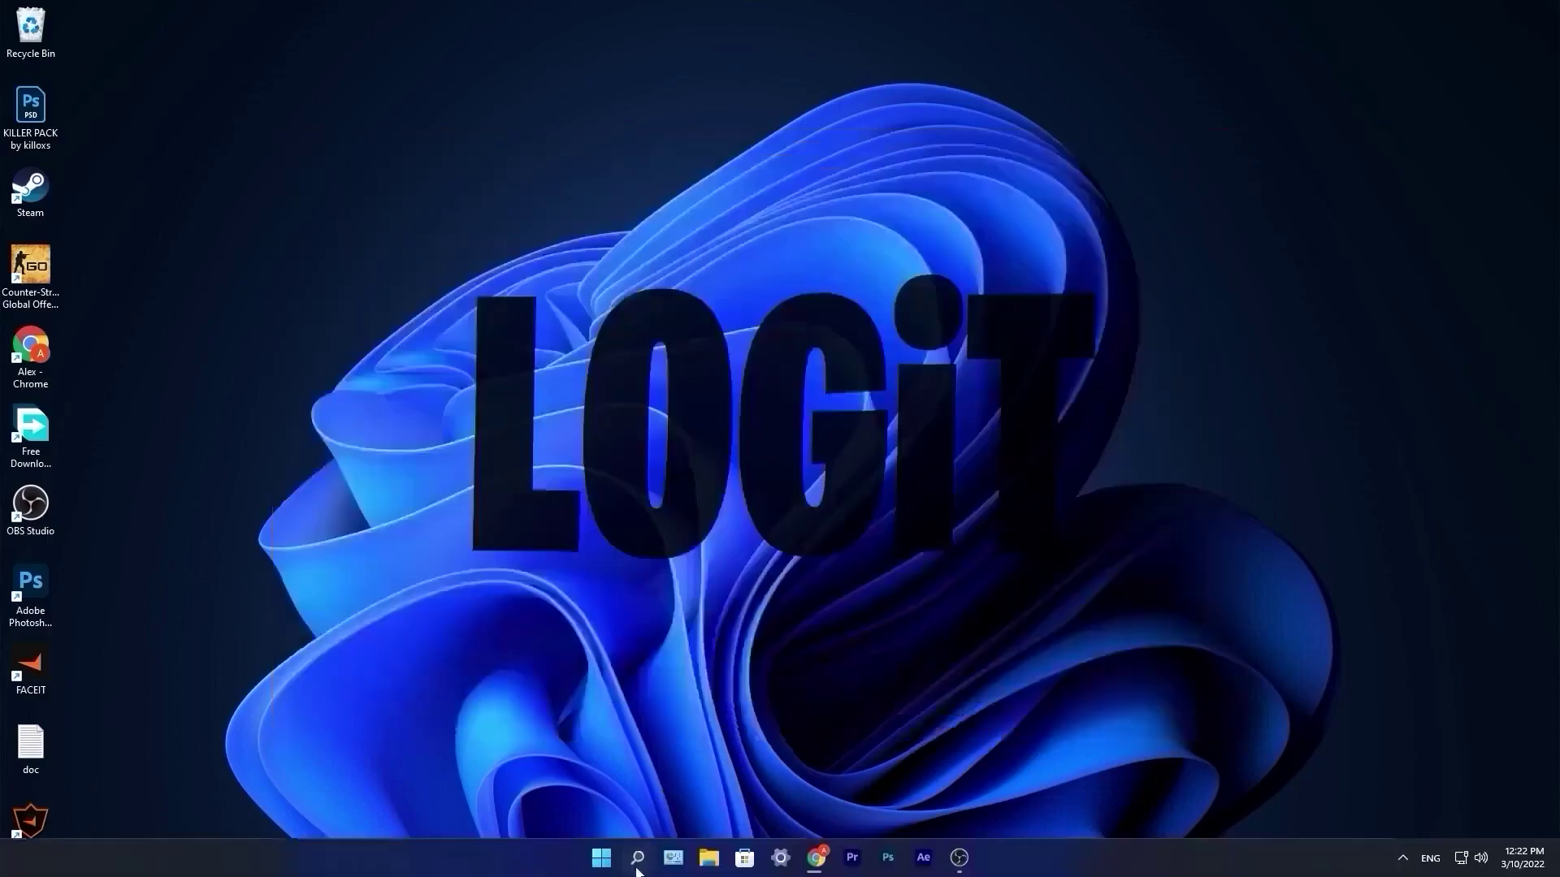
Search Windows for "task" and open the list of startup apps in Task Manager
left_click(638, 861)
type("task")
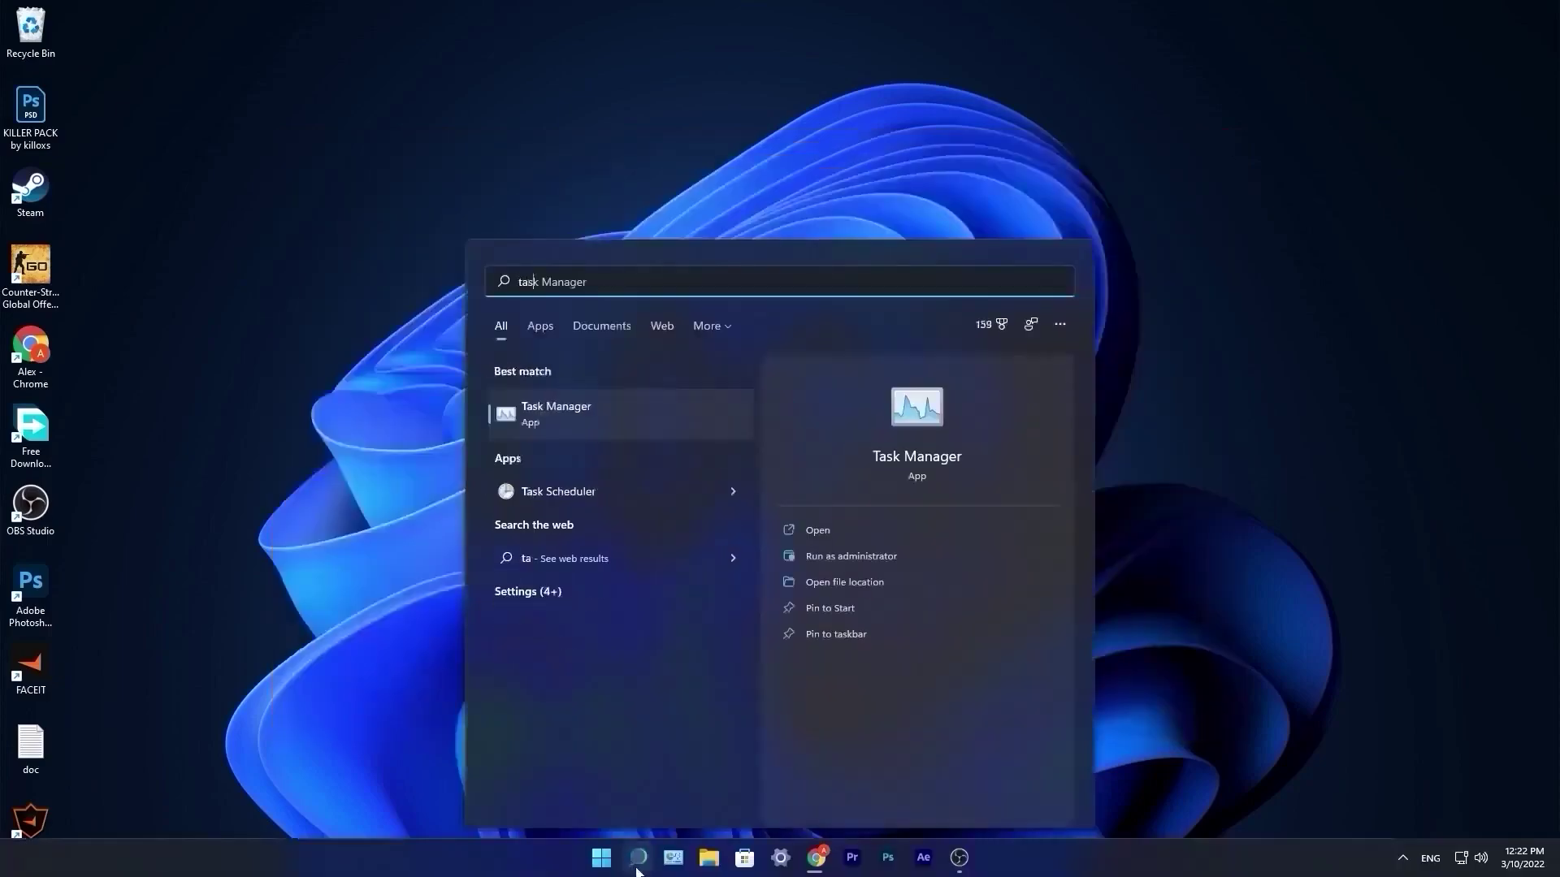
left_click(580, 414)
left_click(636, 260)
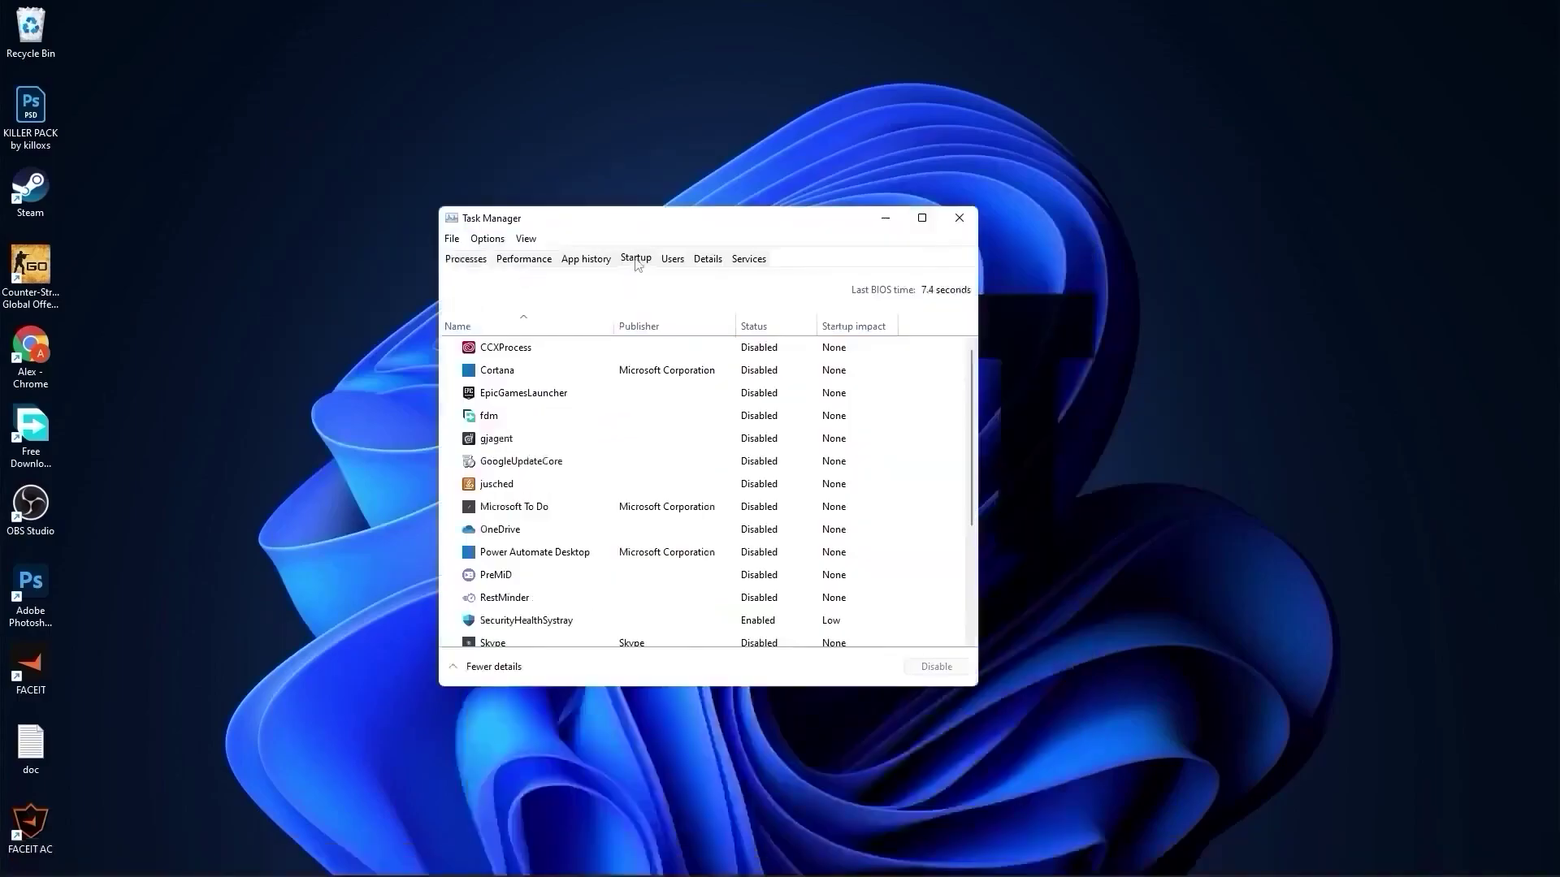
Sort the startup apps by status, check which ones are enabled and close Task Manager
left_click(754, 326)
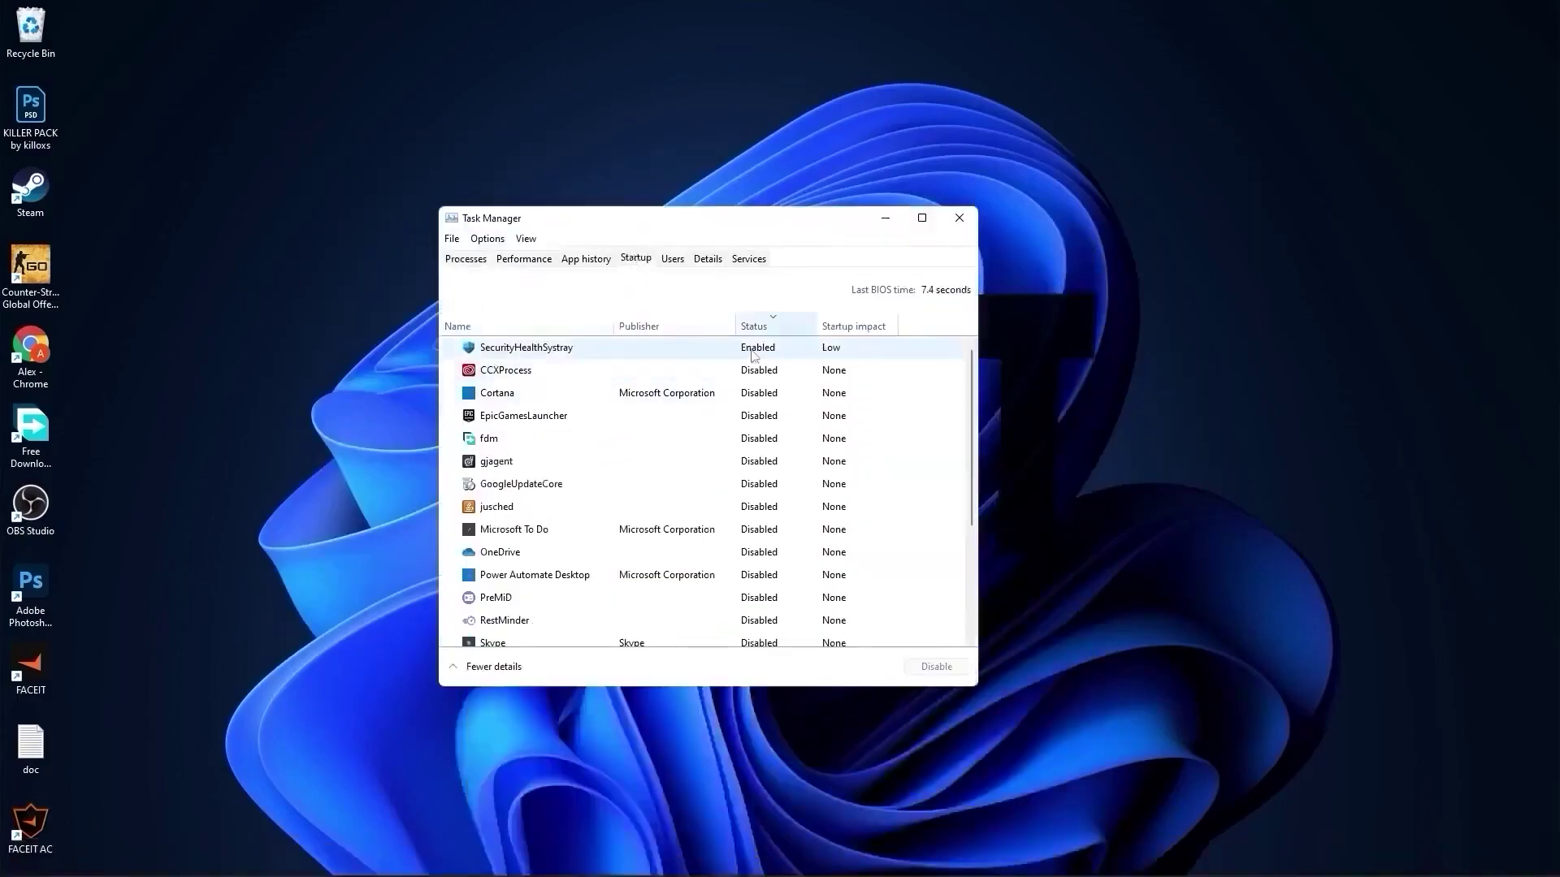
scroll(766, 499, "down", 3)
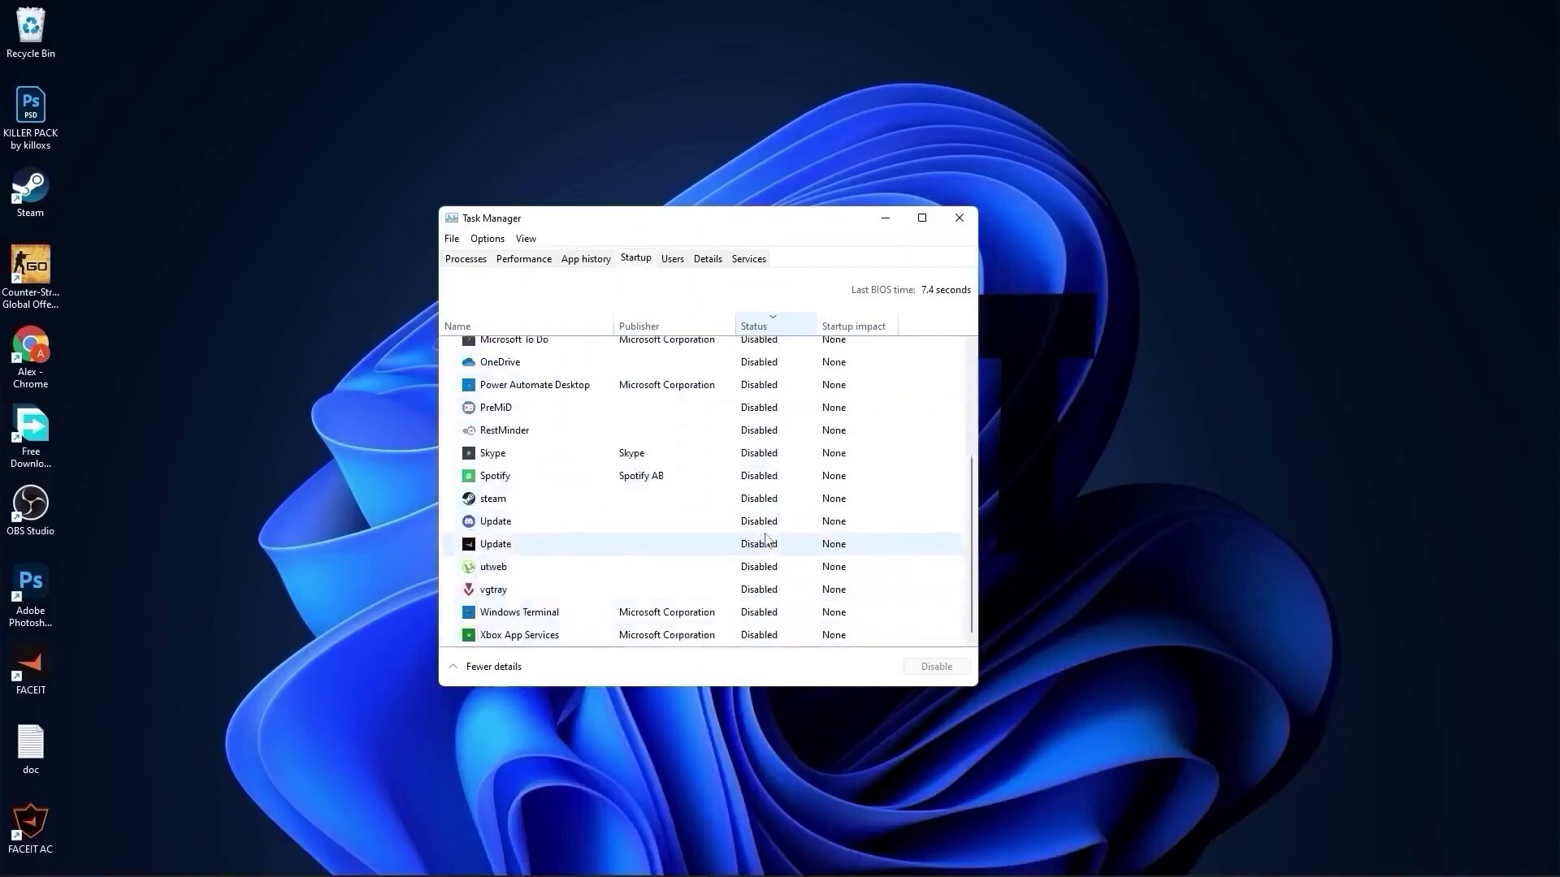
scroll(771, 523, "up", 3)
left_click(902, 370)
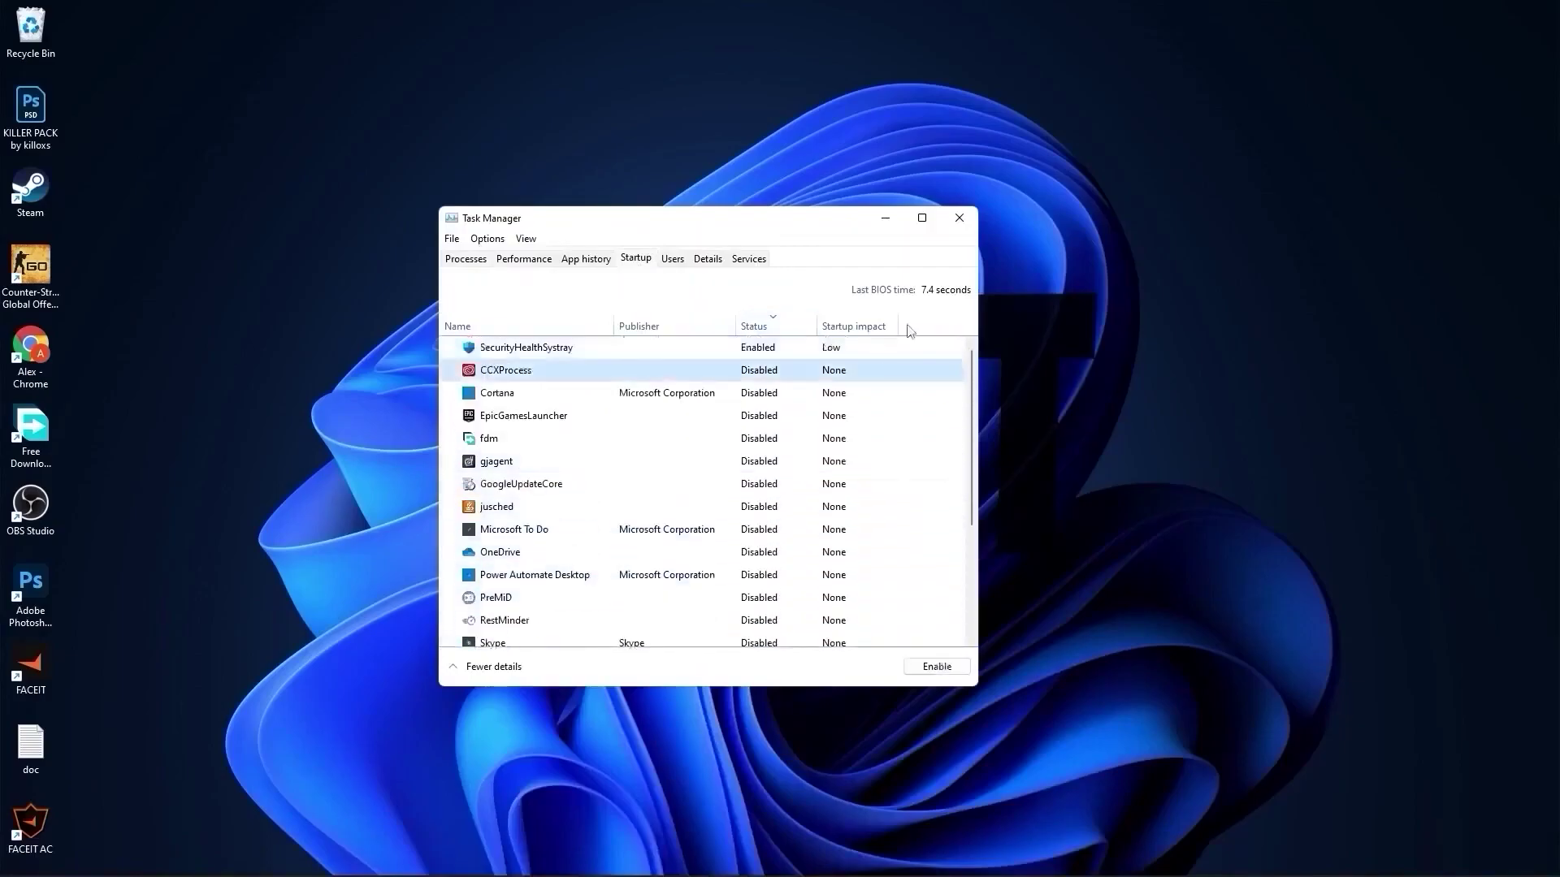
left_click(953, 221)
Open the Game Mode page in the Windows gaming settings and check that Game Mode is on
left_click(601, 859)
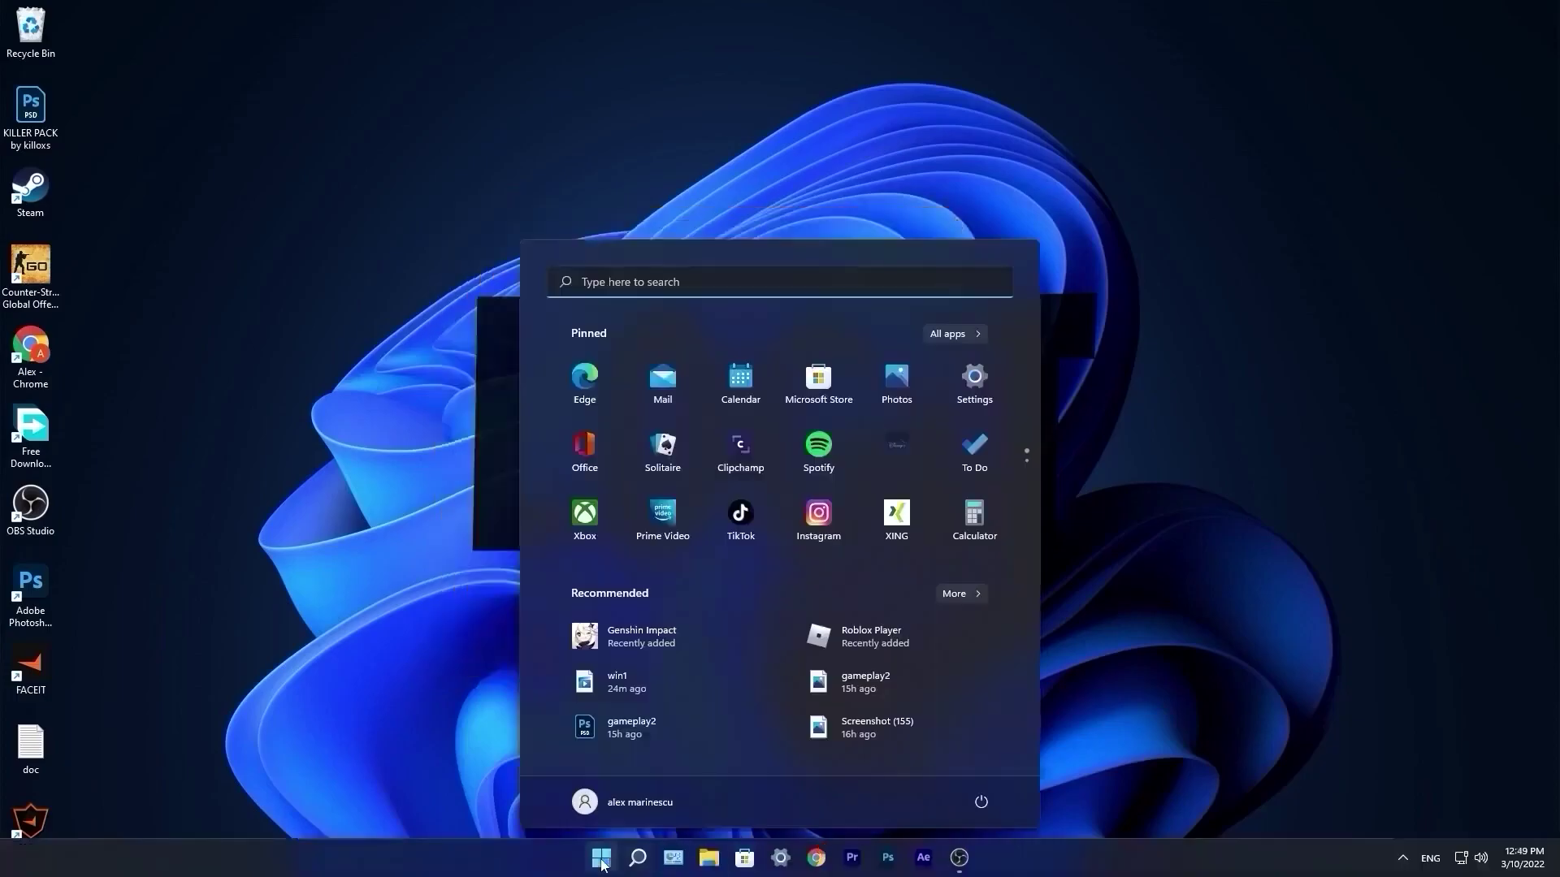
left_click(973, 386)
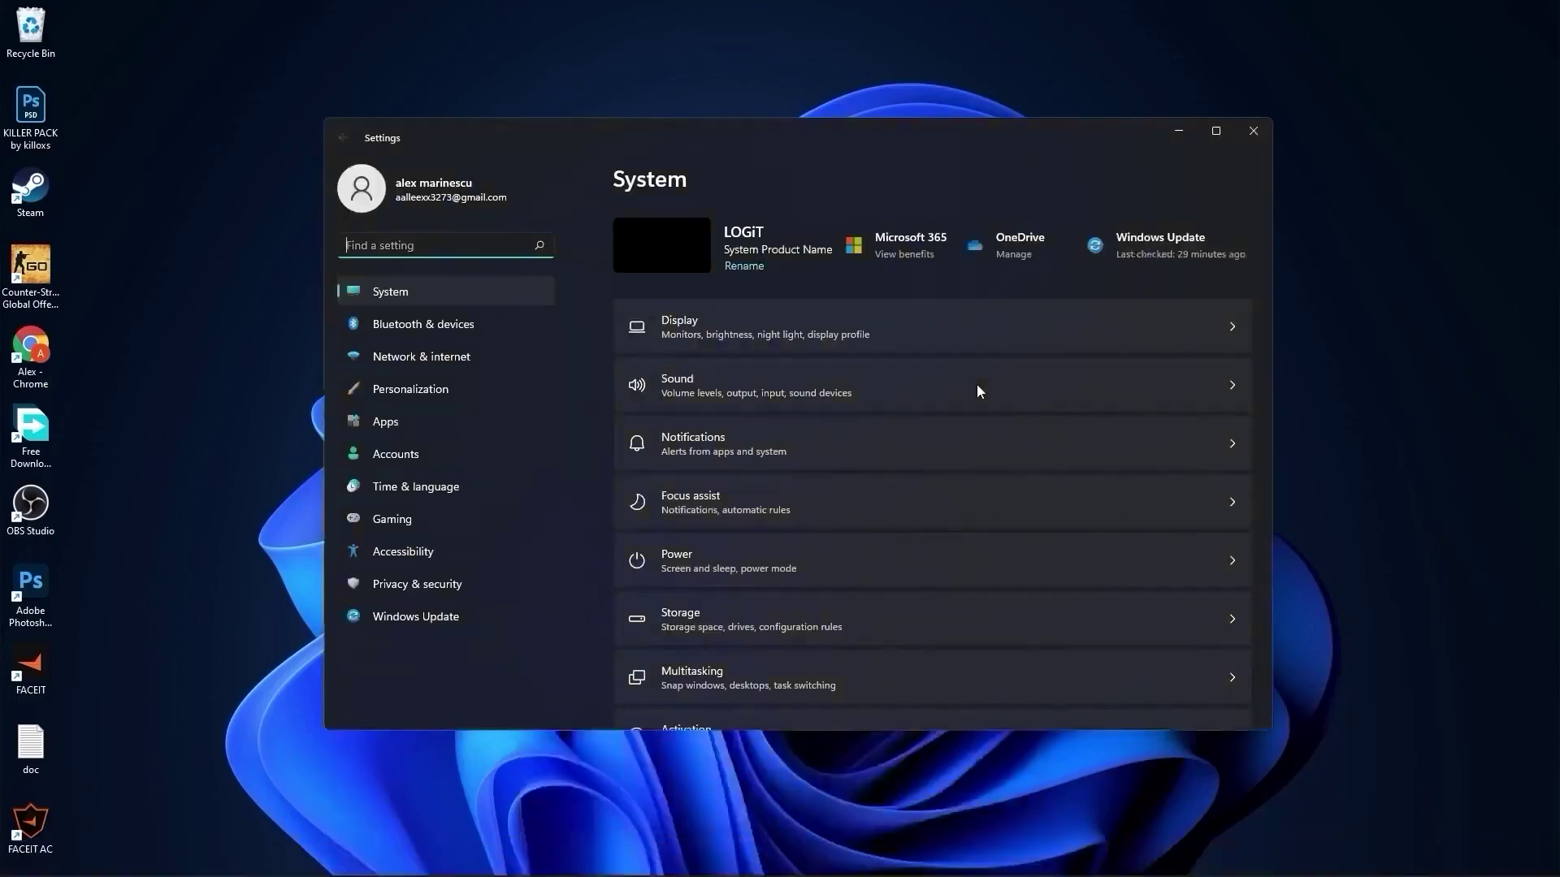
left_click(398, 520)
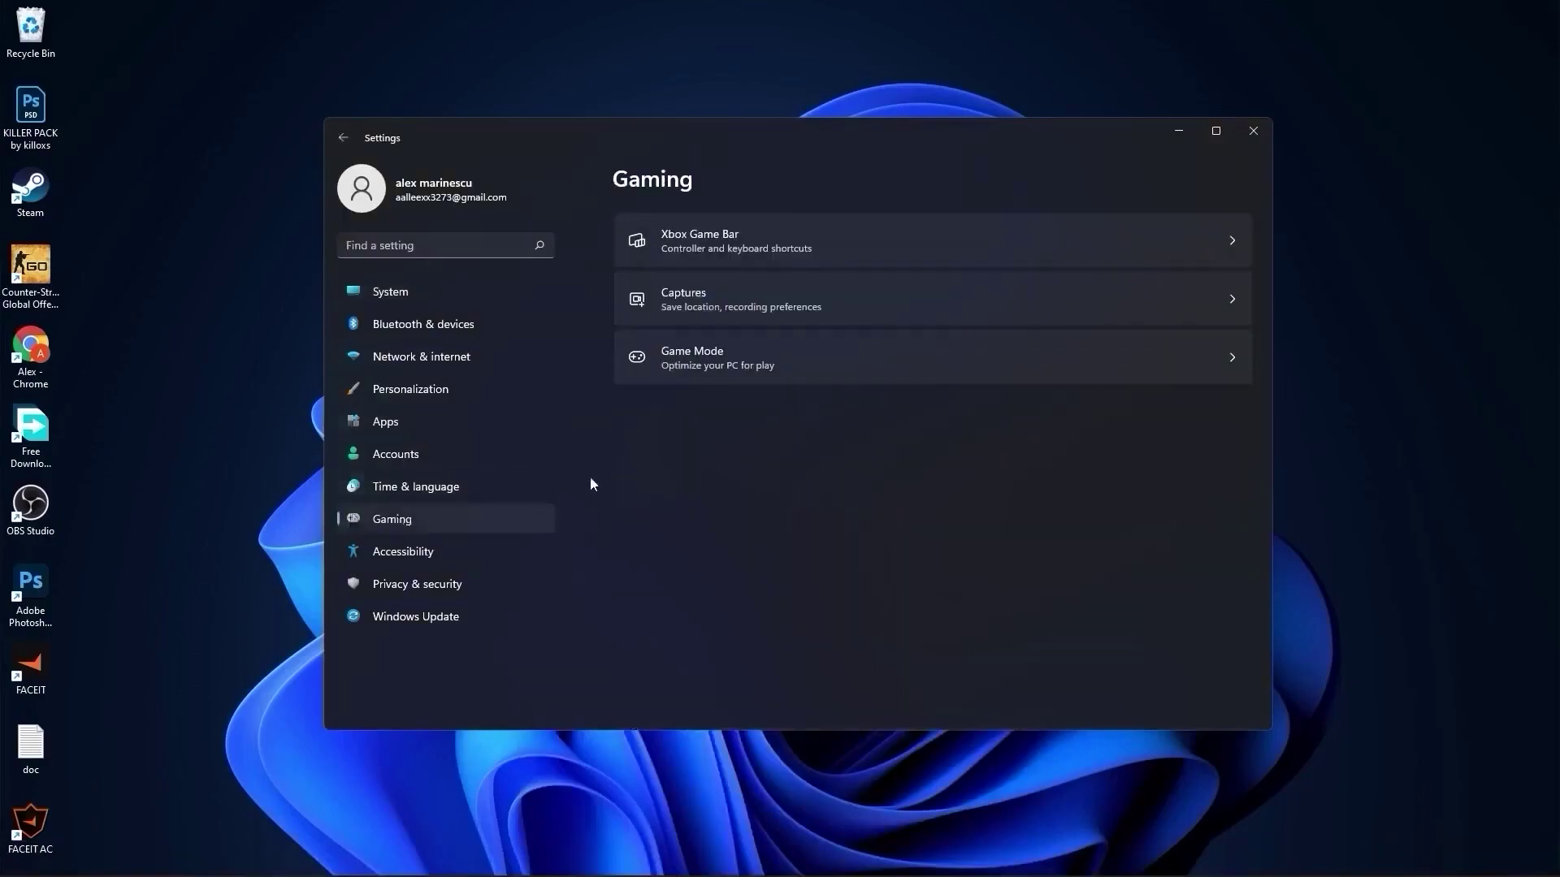
left_click(706, 357)
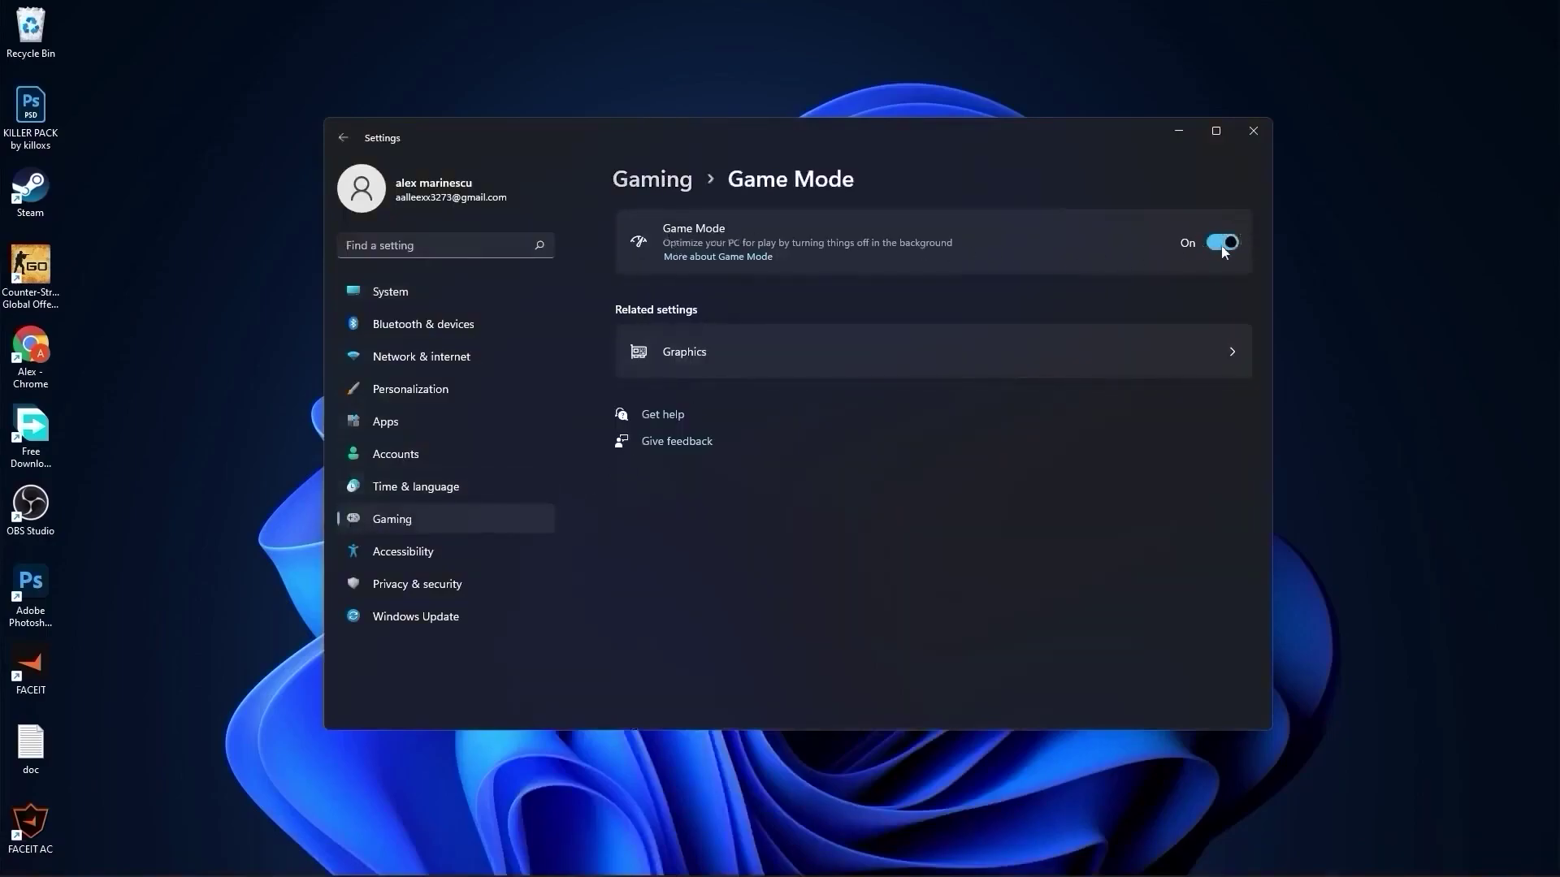
Check the hardware-accelerated GPU scheduling option in the default graphics settings and close Settings
left_click(694, 355)
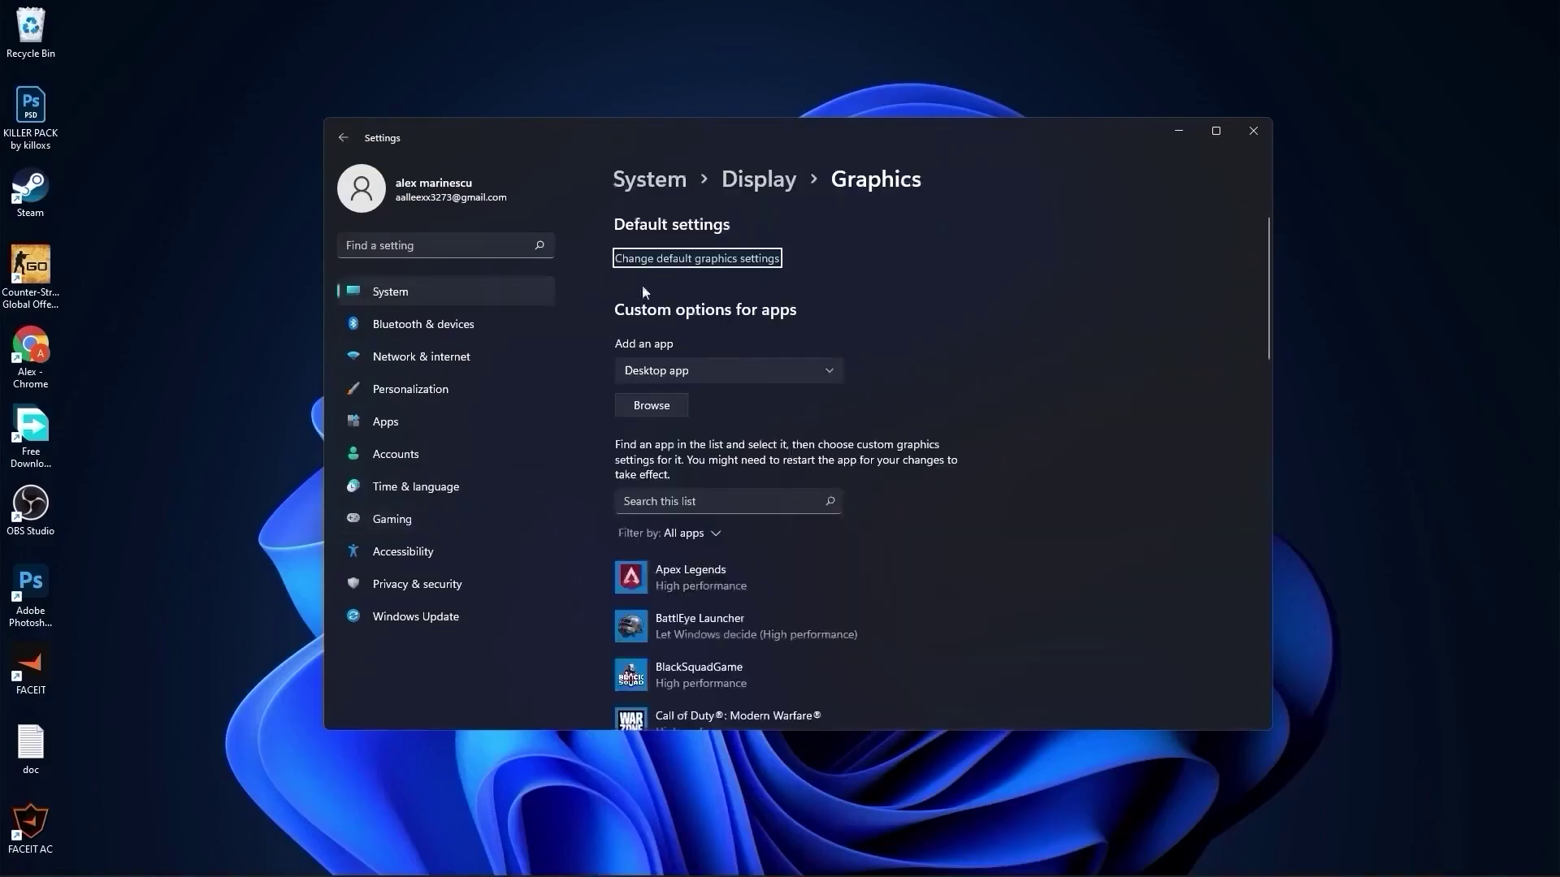
left_click(699, 259)
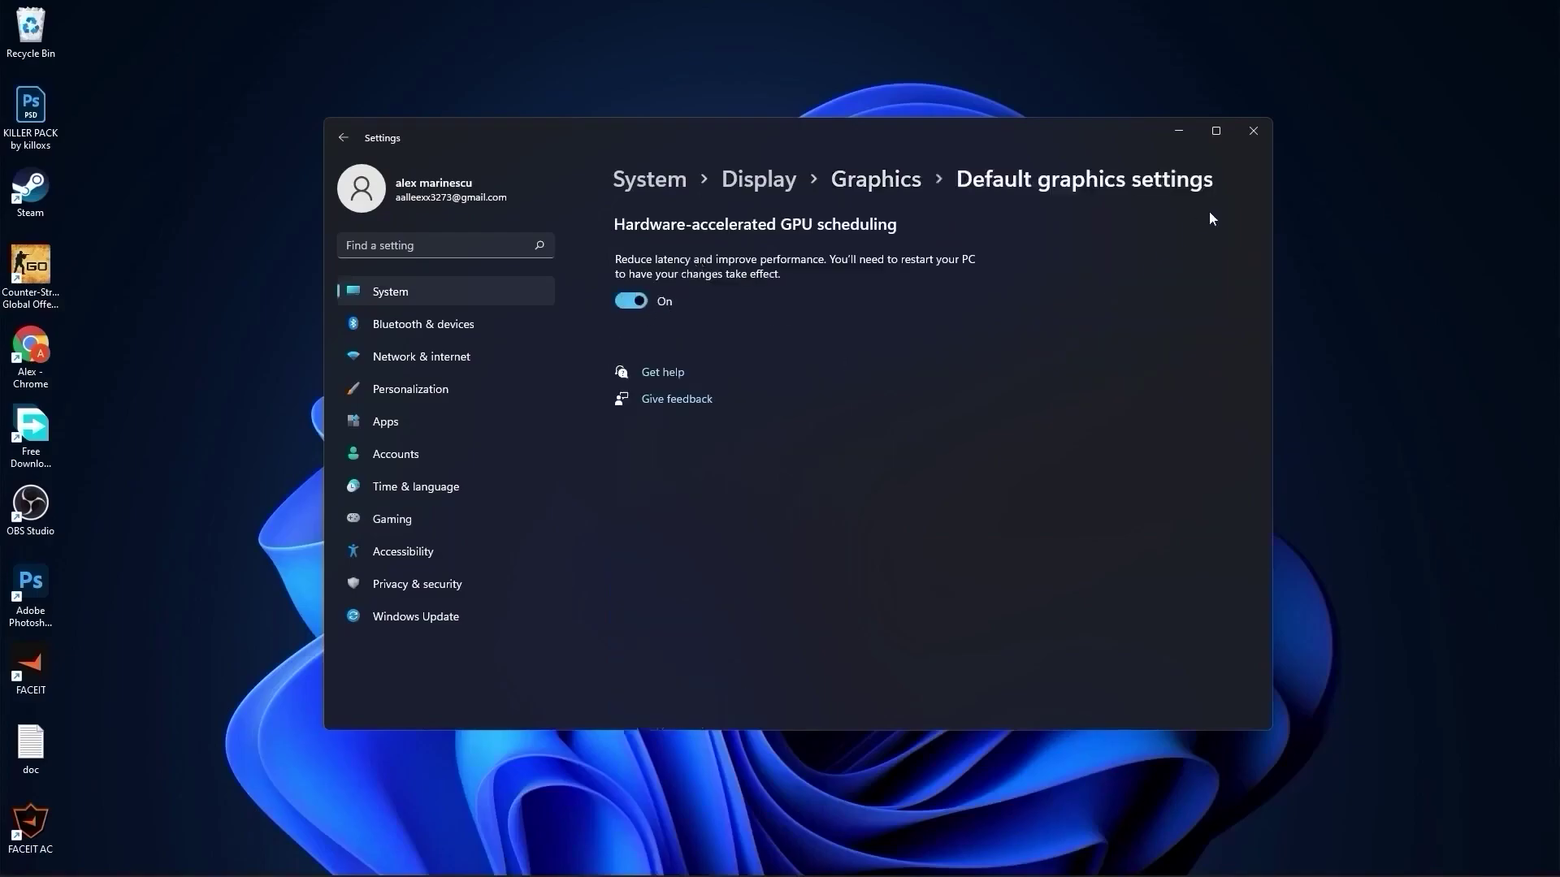
left_click(1251, 134)
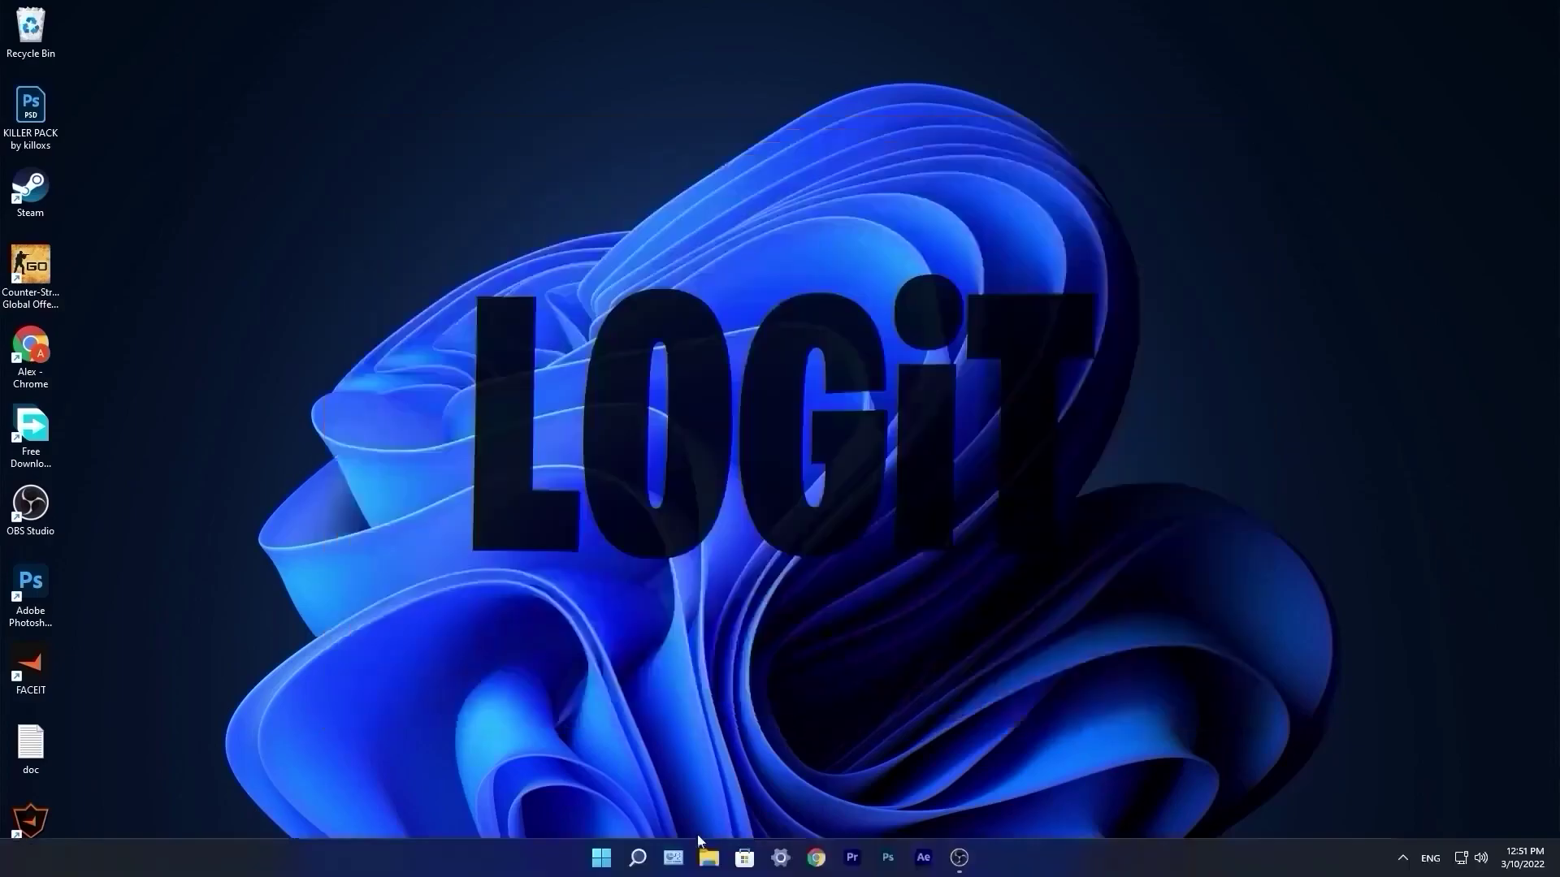
Search Windows for "performance", open the appearance and performance settings and move the Performance Options dialog to mid-screen
left_click(638, 856)
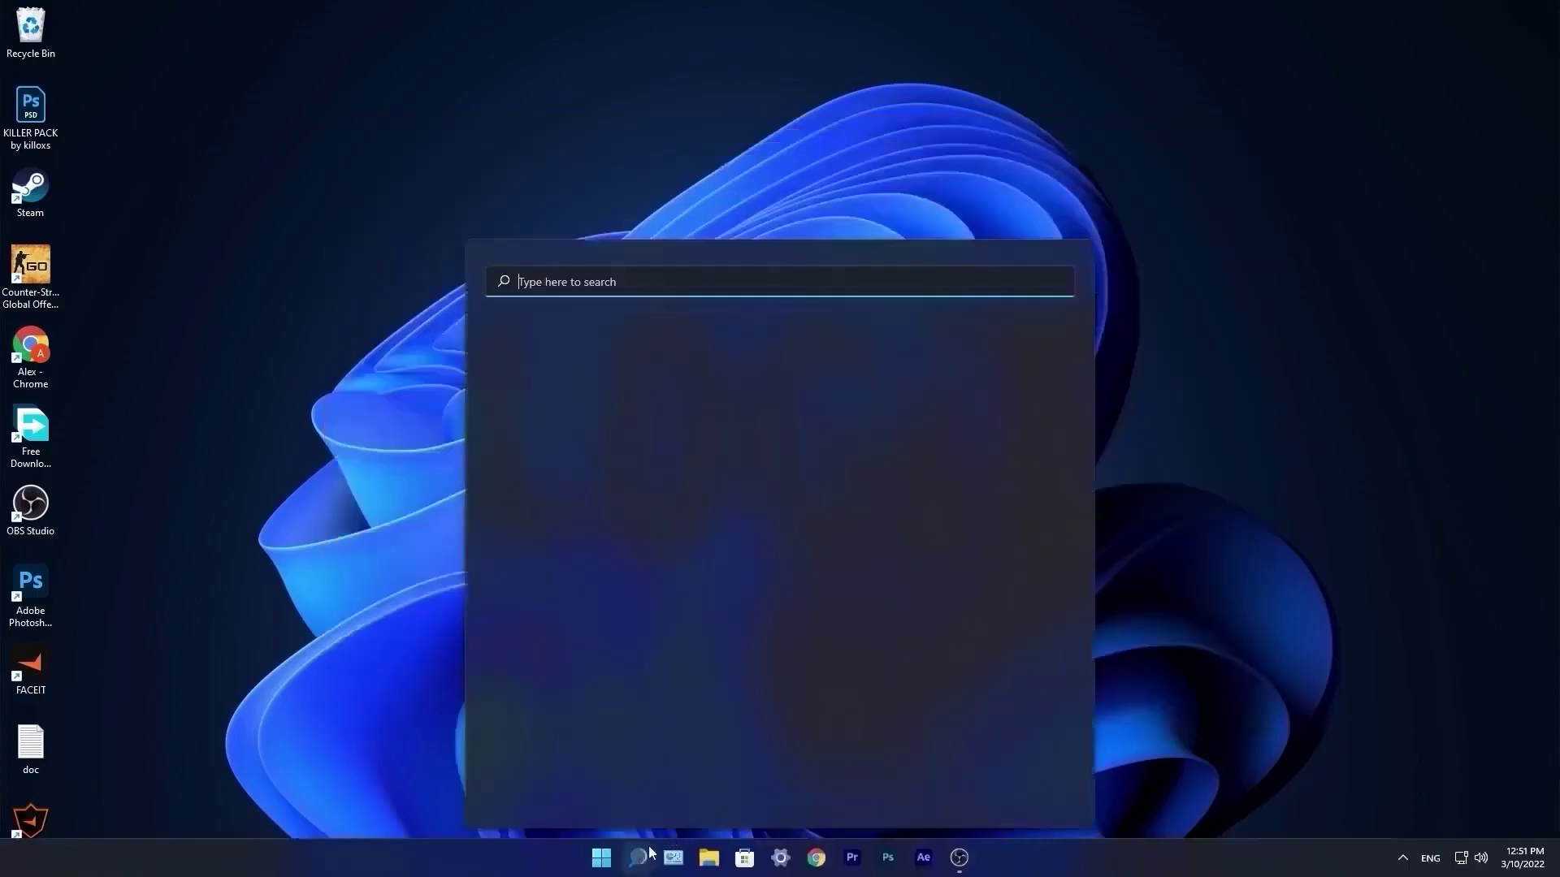
type("performance")
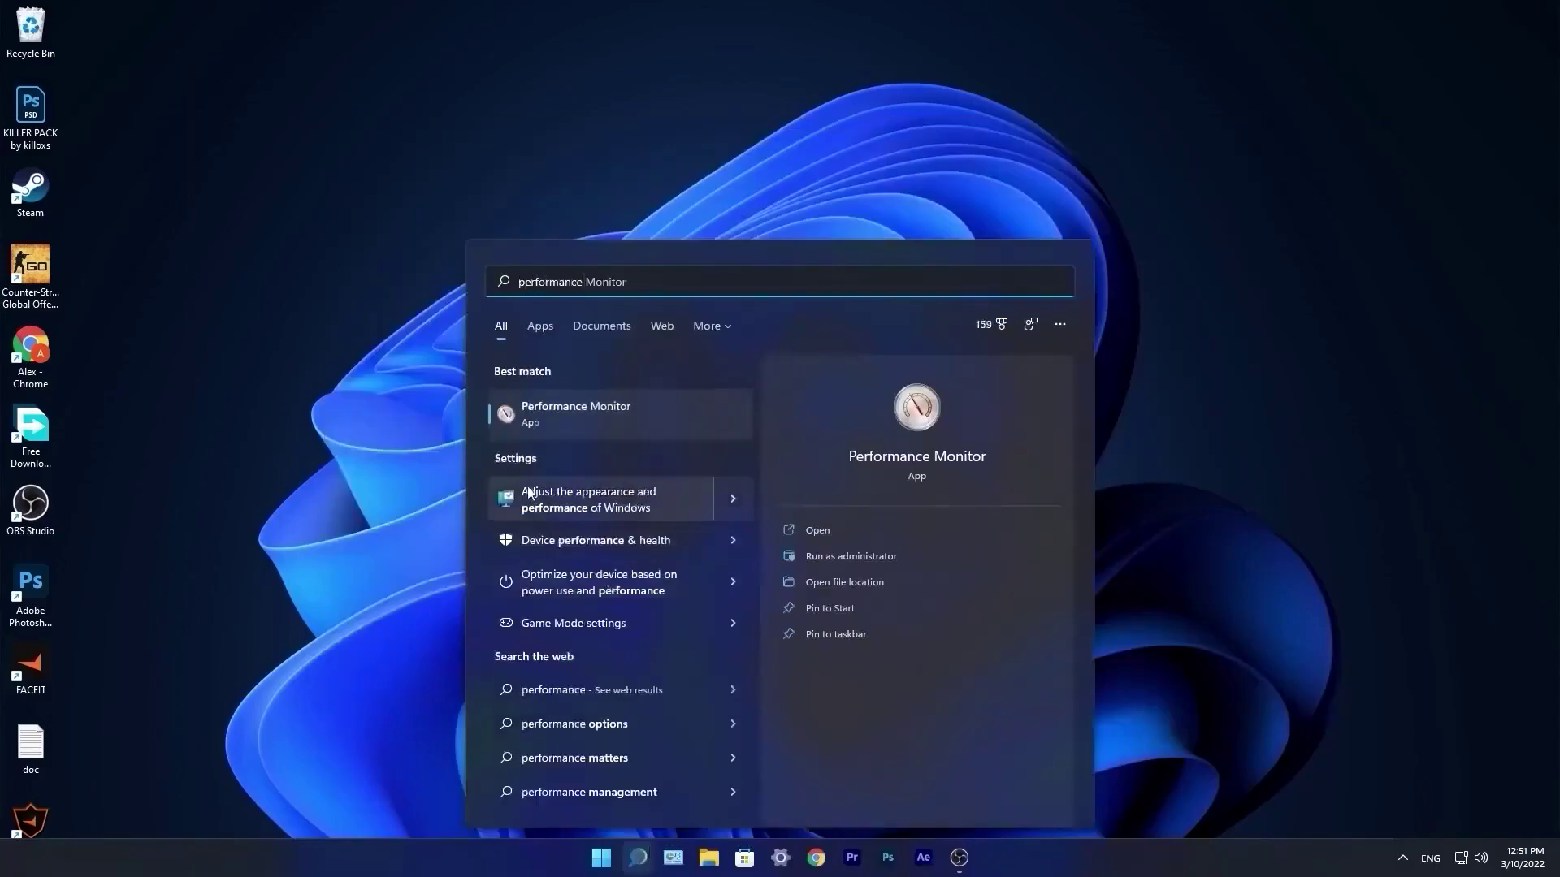
left_click(581, 501)
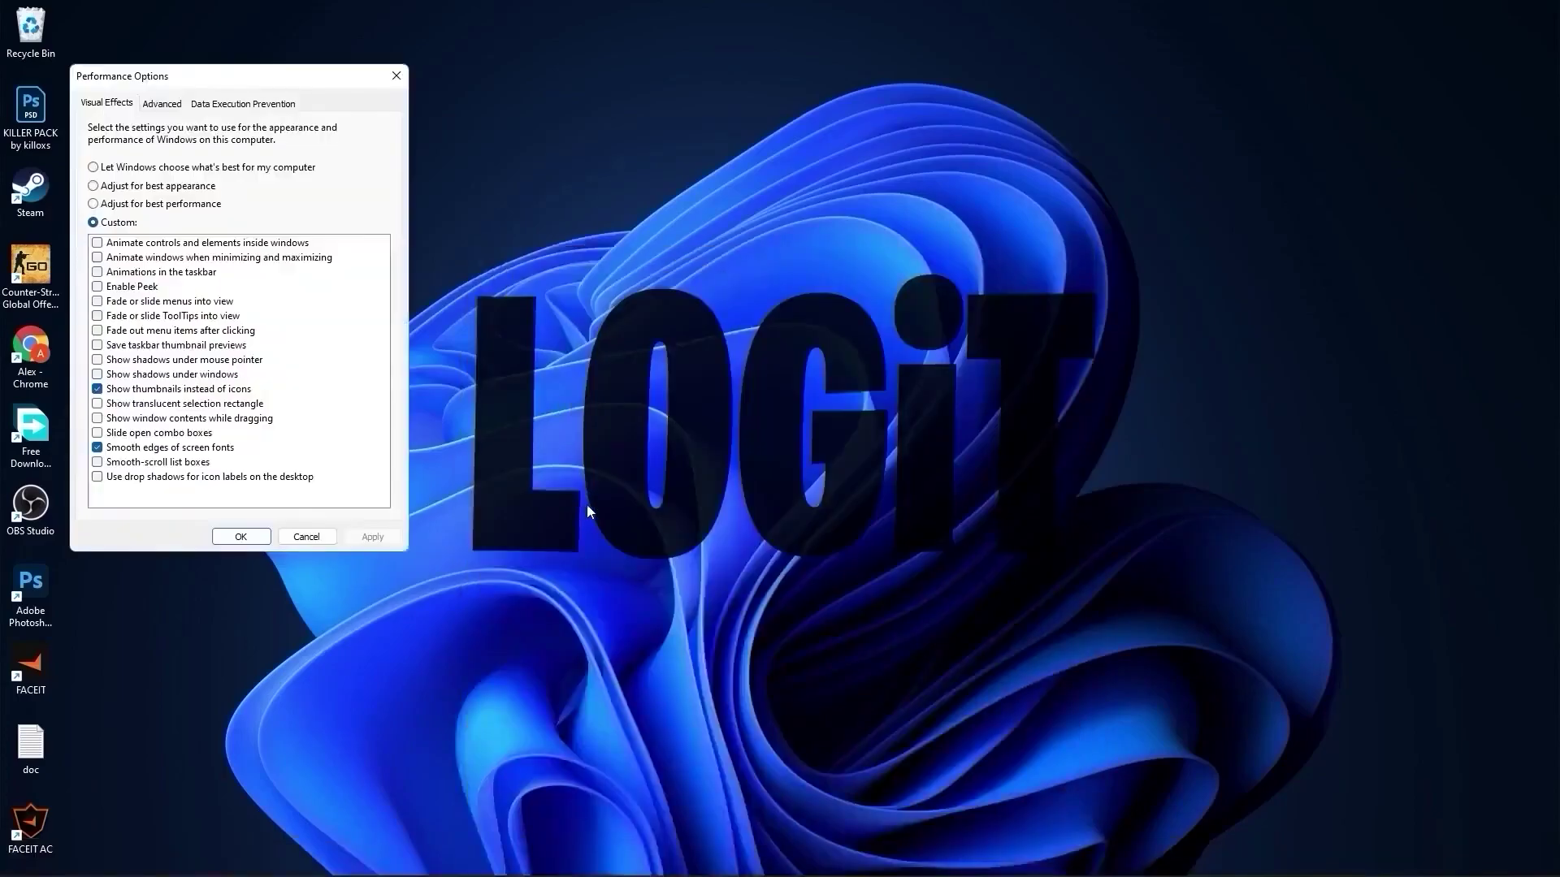
left_click_drag(307, 75, 915, 258)
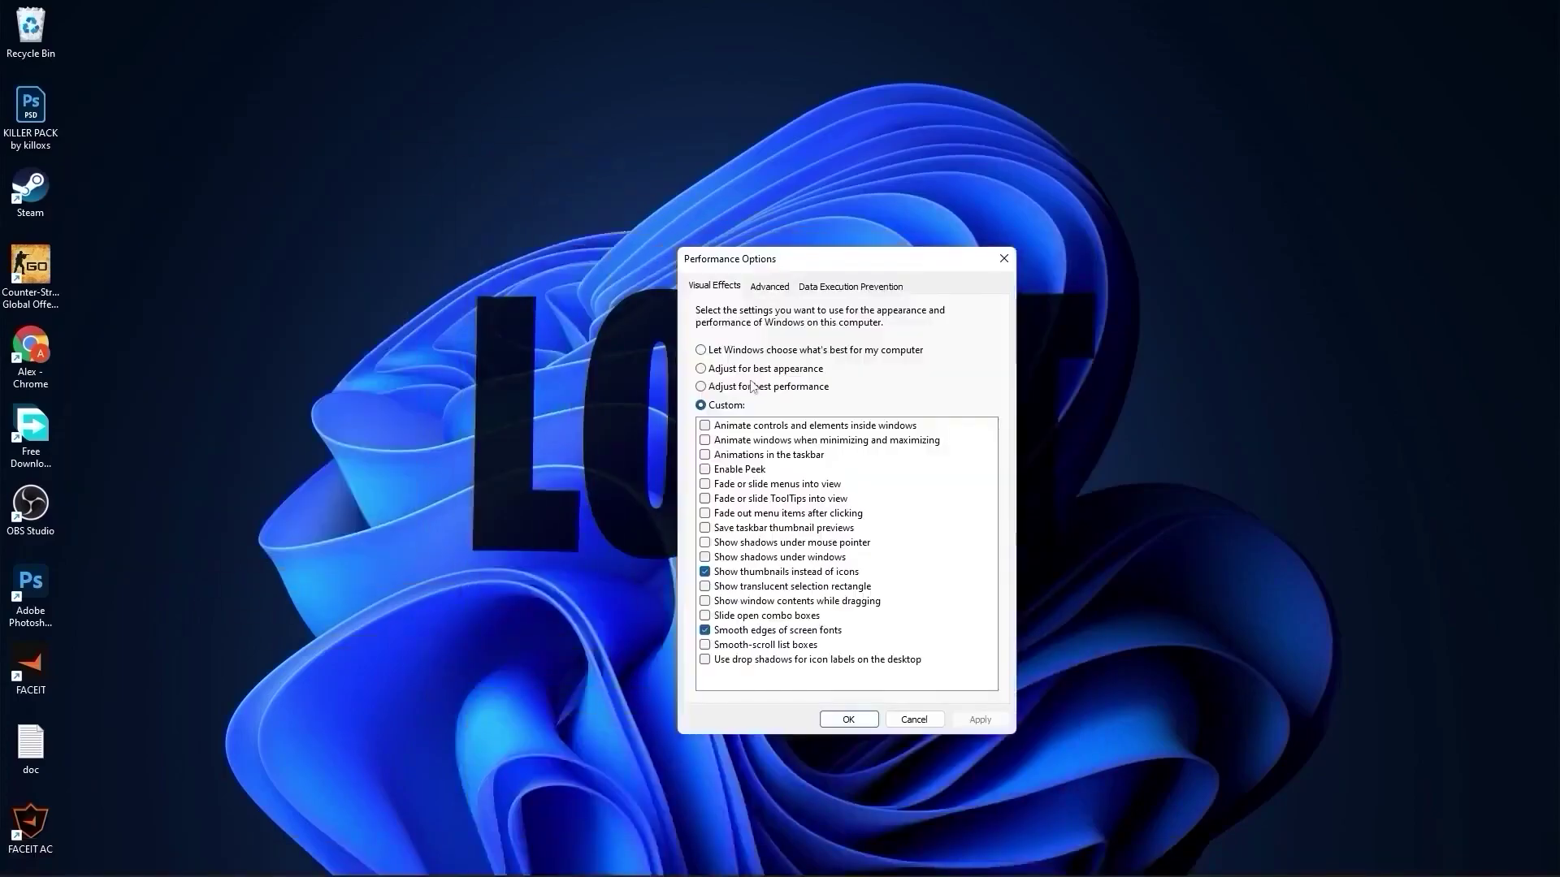
Adjust visual effects for best performance, re-enable only smooth edges of screen fonts and thumbnails instead of icons, and apply the changes
left_click(703, 387)
left_click(707, 631)
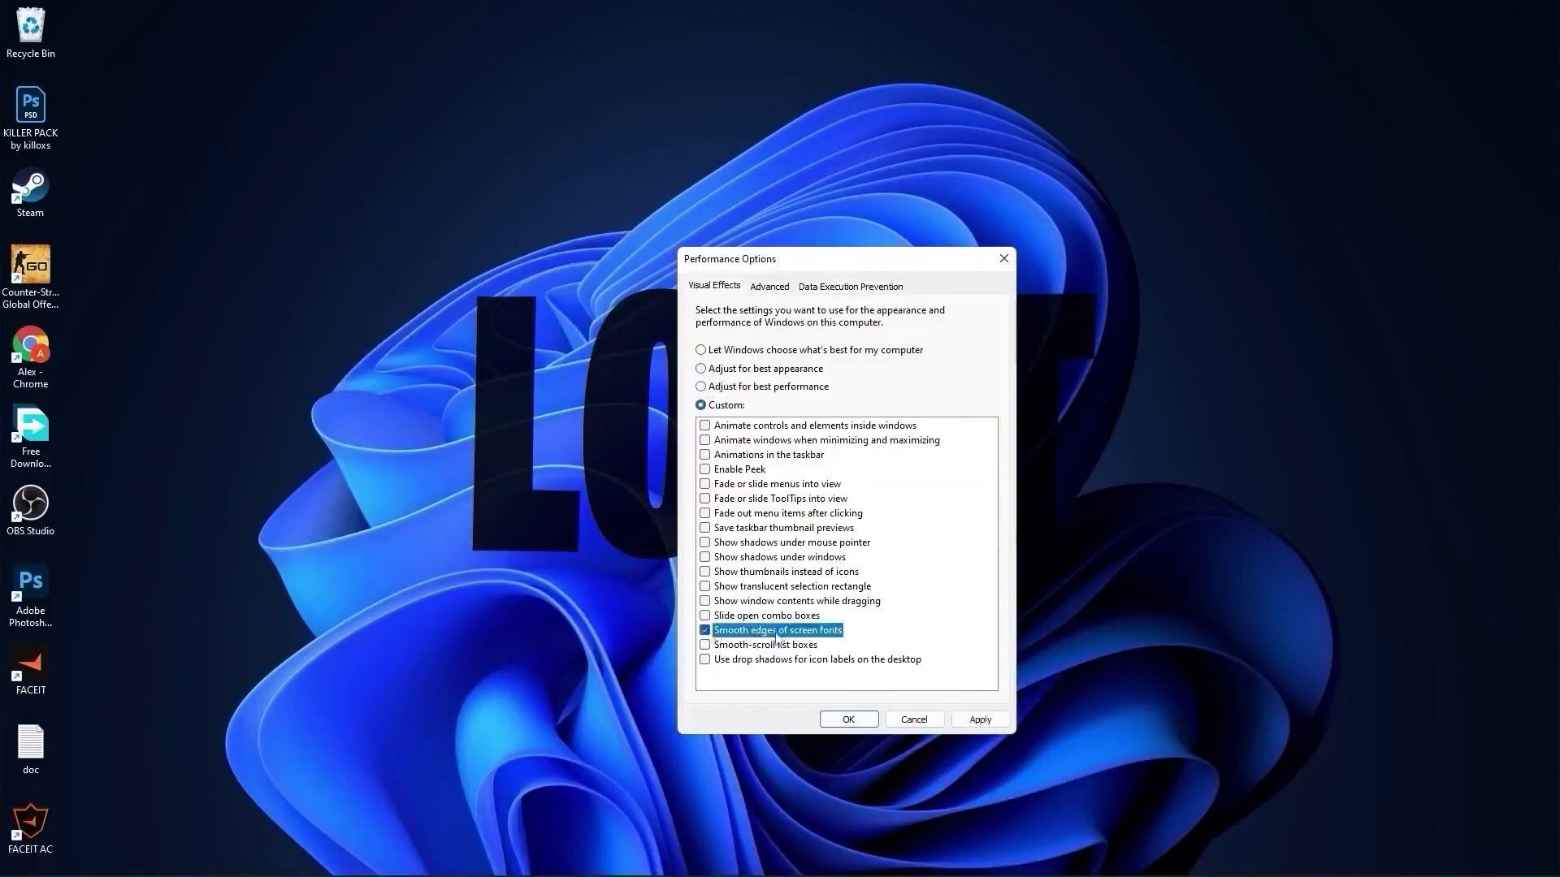
left_click(771, 573)
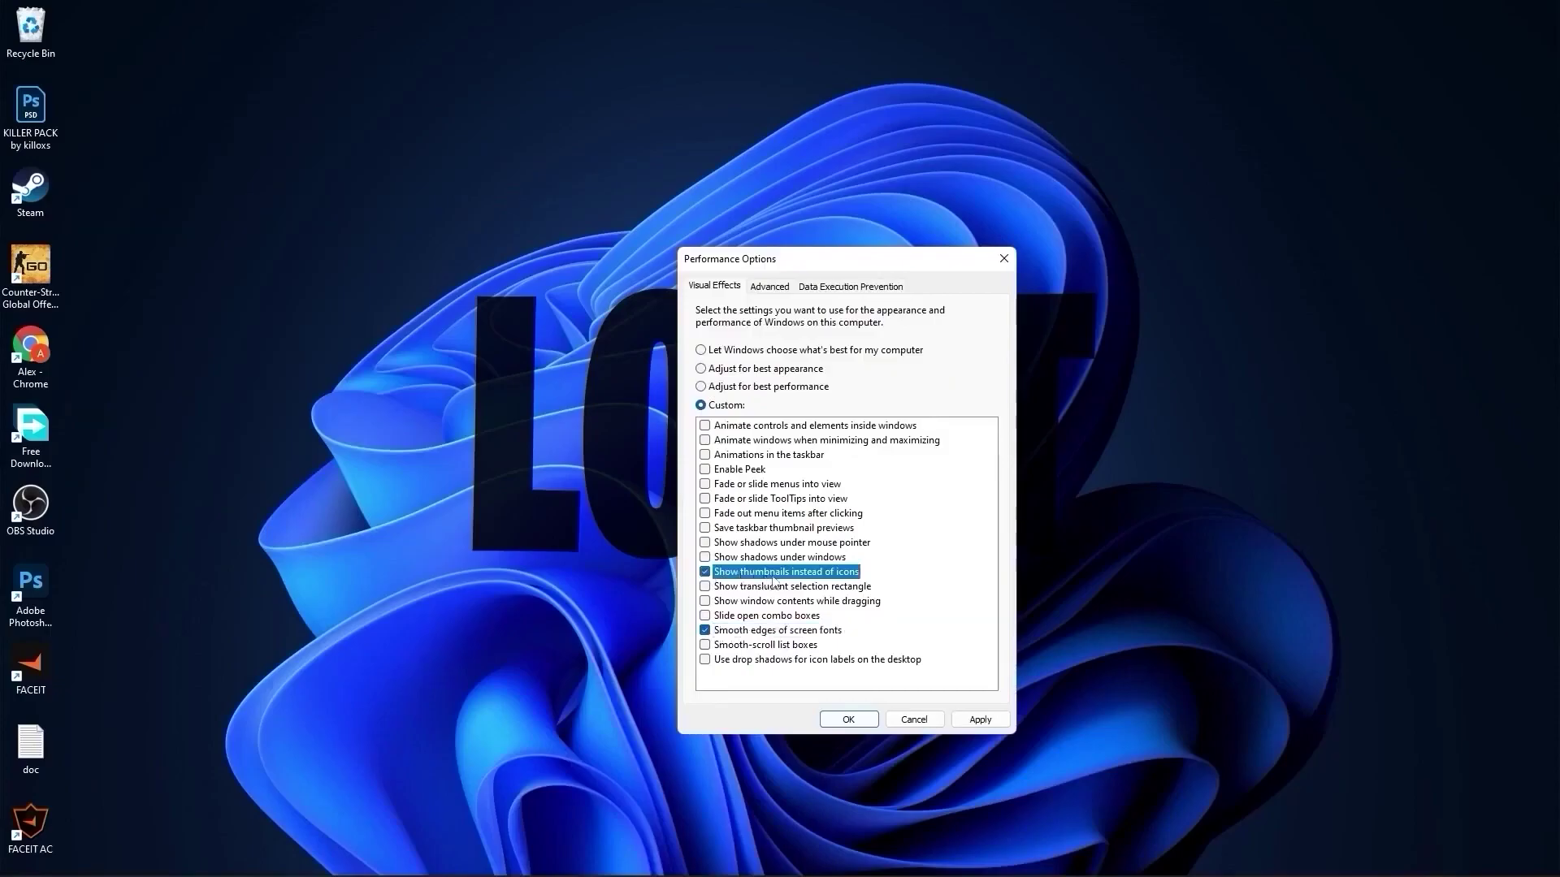
left_click(981, 720)
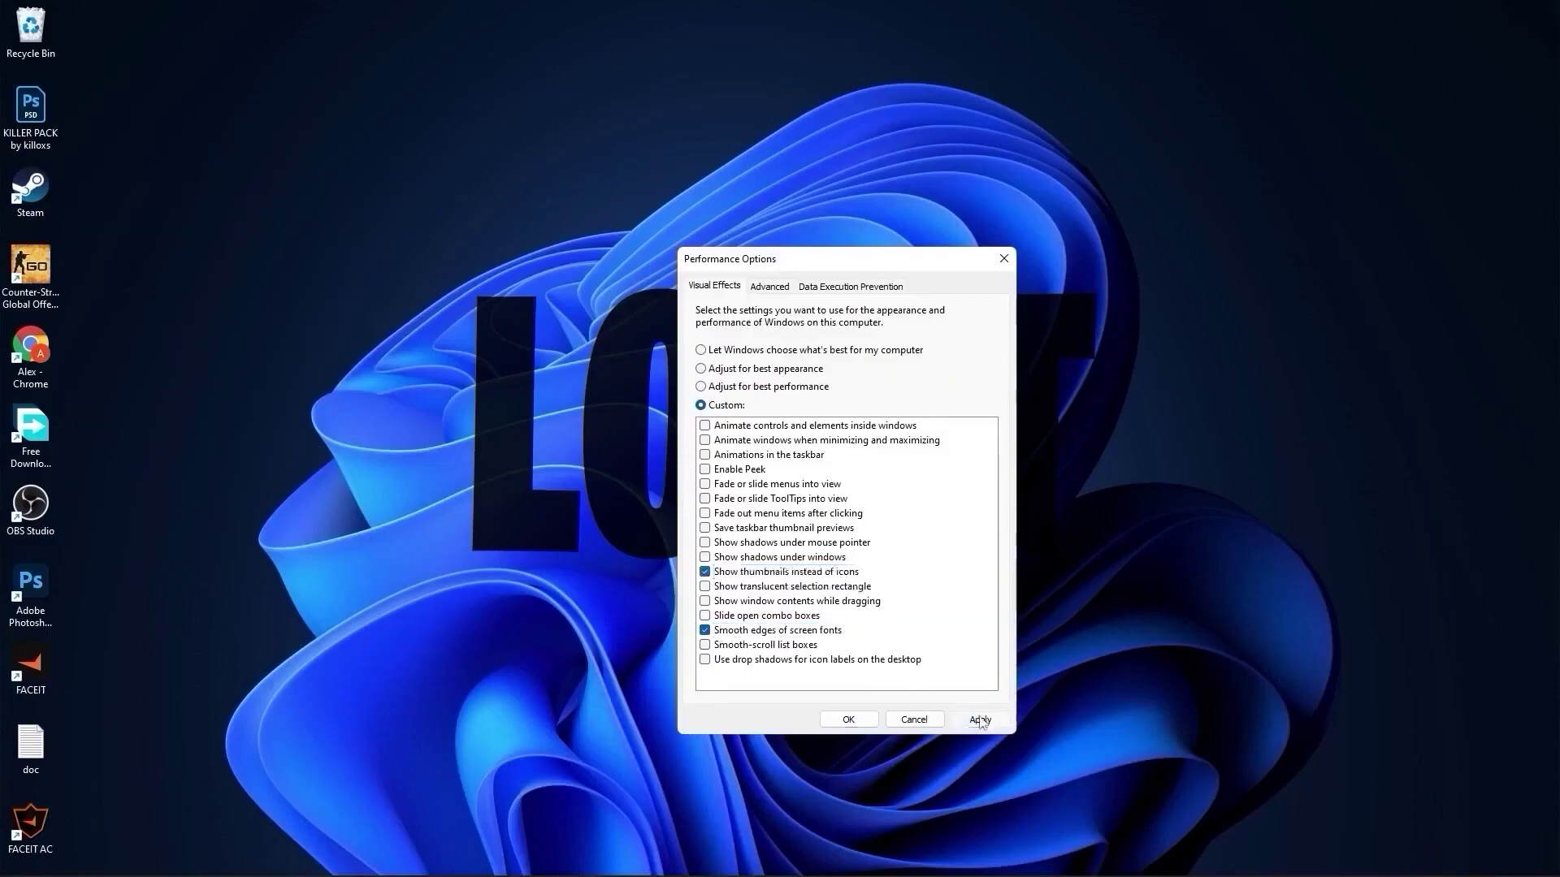
left_click(857, 720)
Search Windows for "optimize" and open Defragment and Optimize Drives
left_click(639, 859)
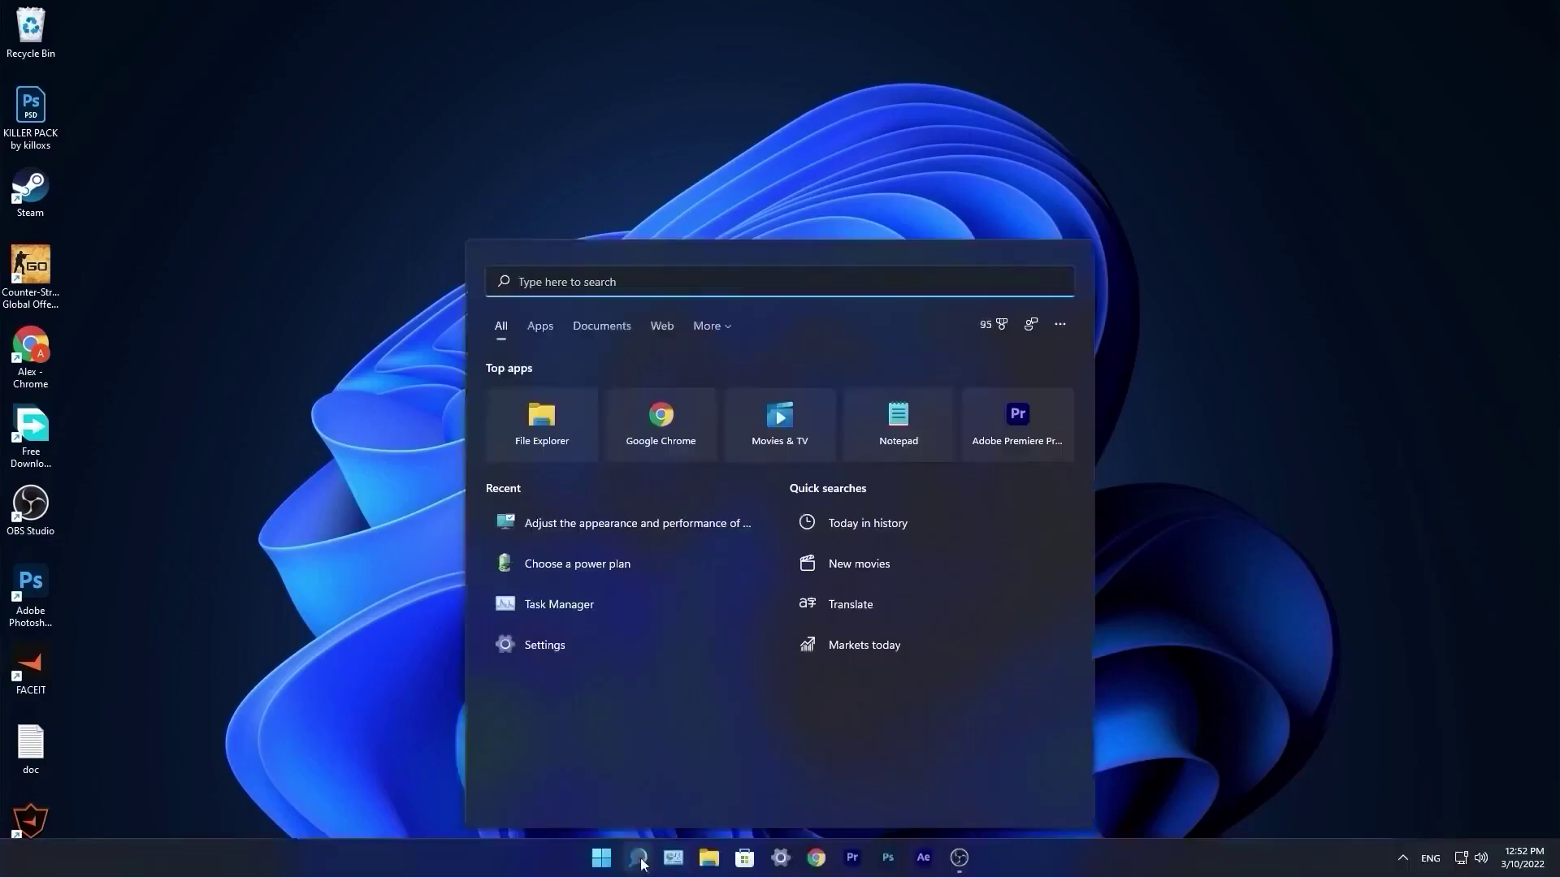
type("optimize")
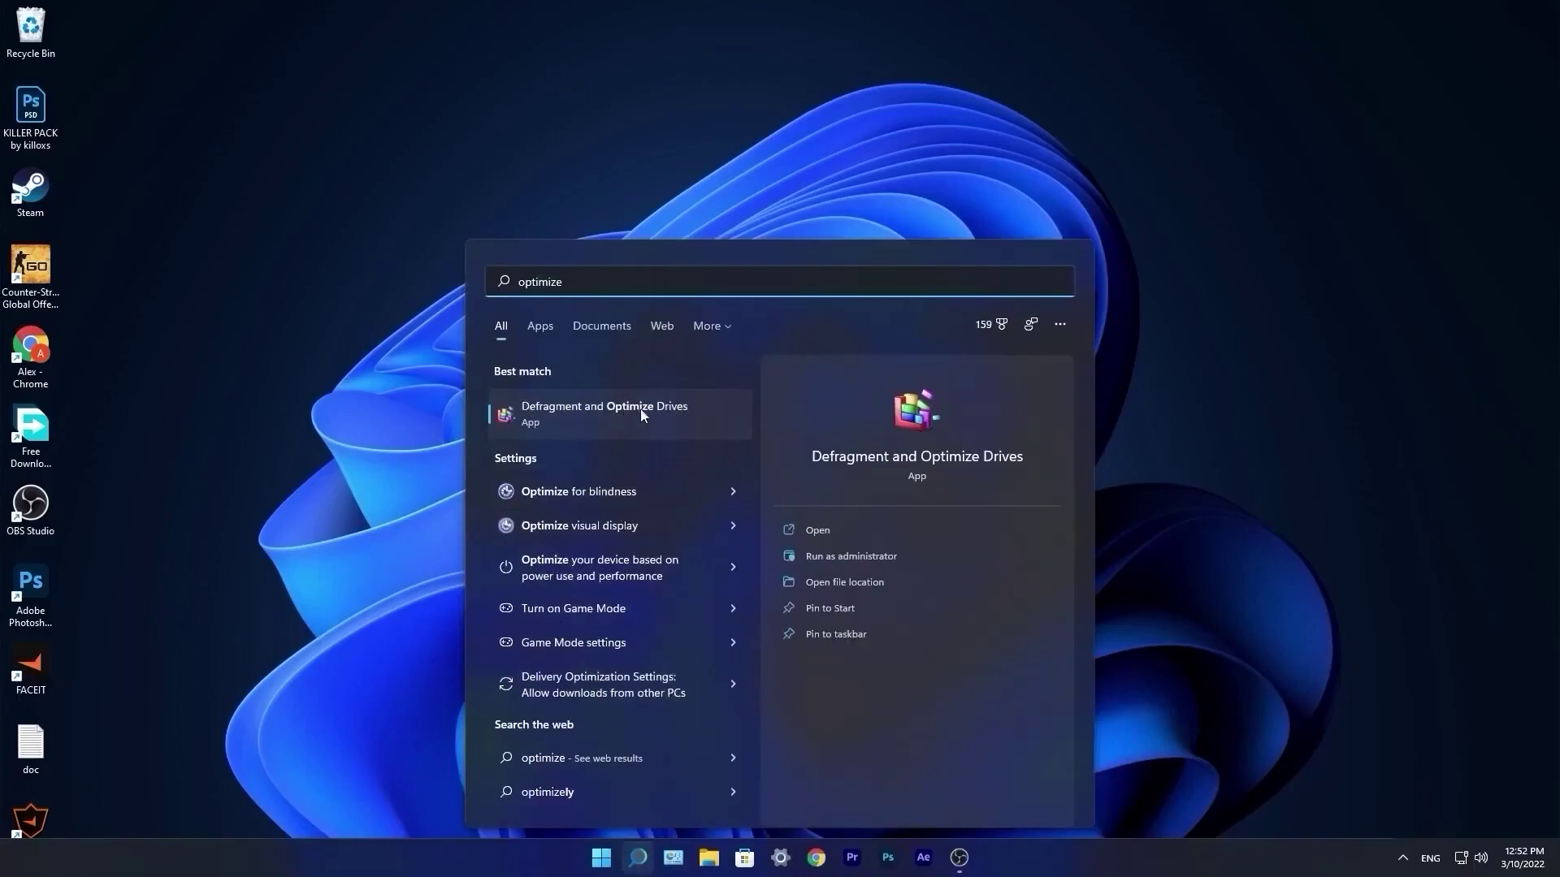
left_click(600, 414)
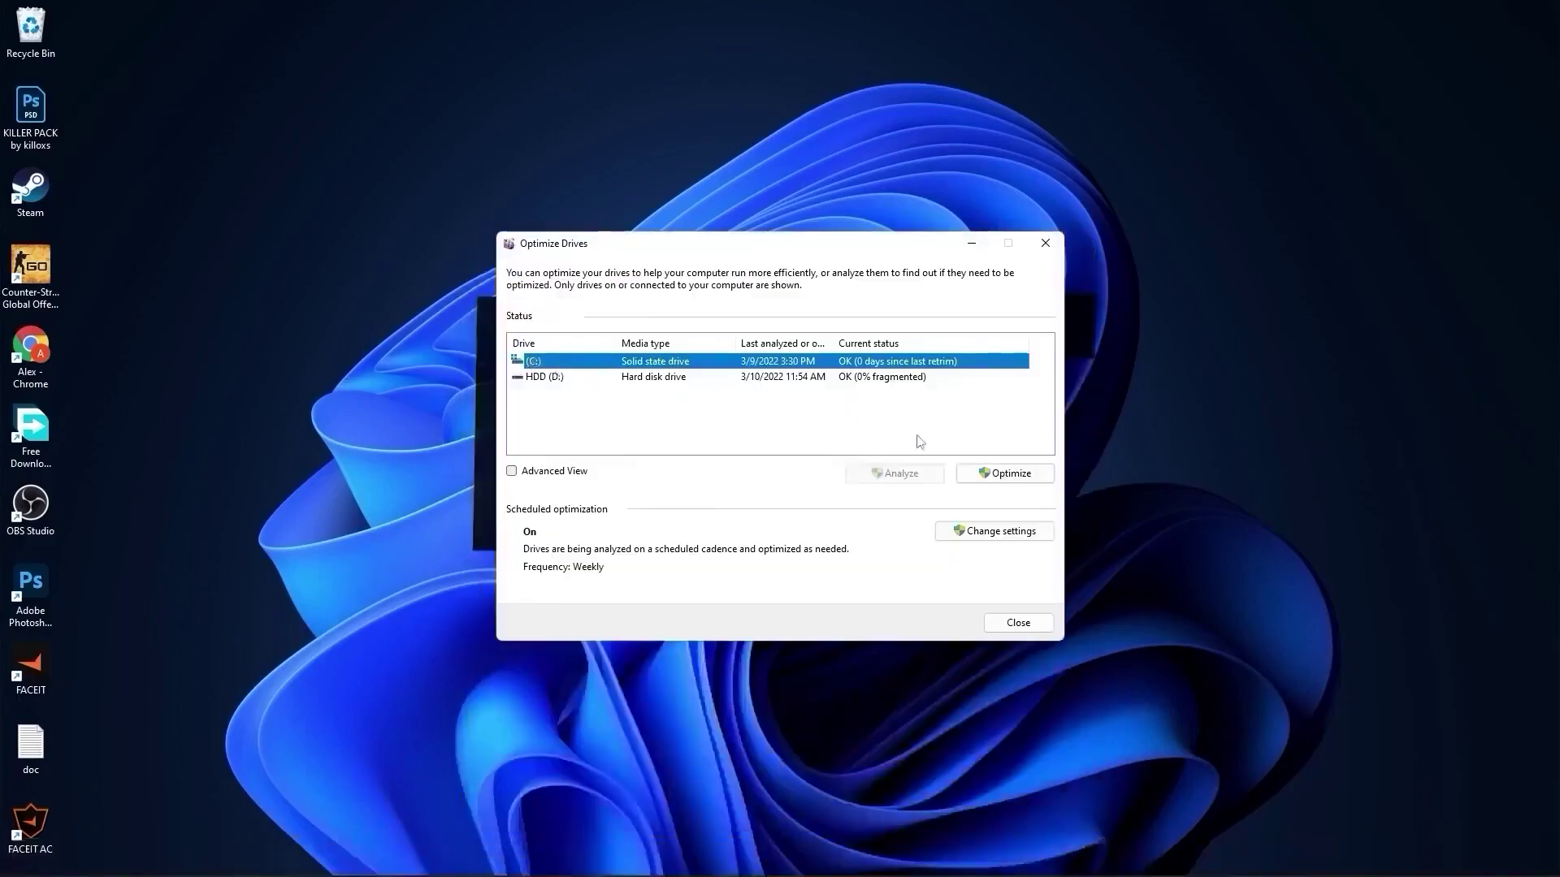
Optimize the C: solid state drive, and analyze and optimize the HDD (D:) drive
left_click(1005, 473)
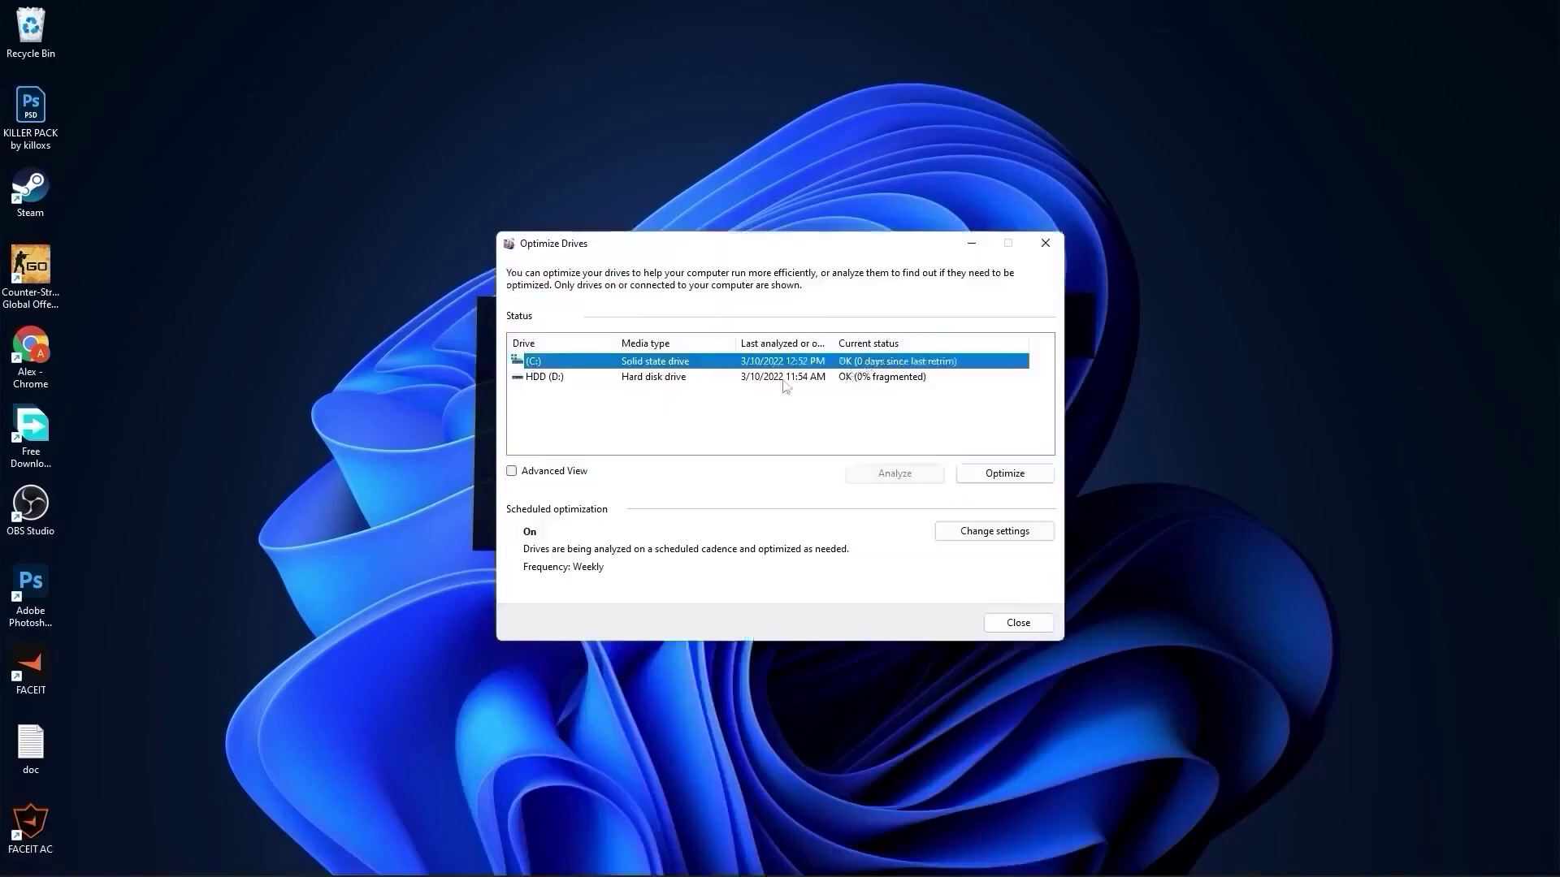
left_click(548, 378)
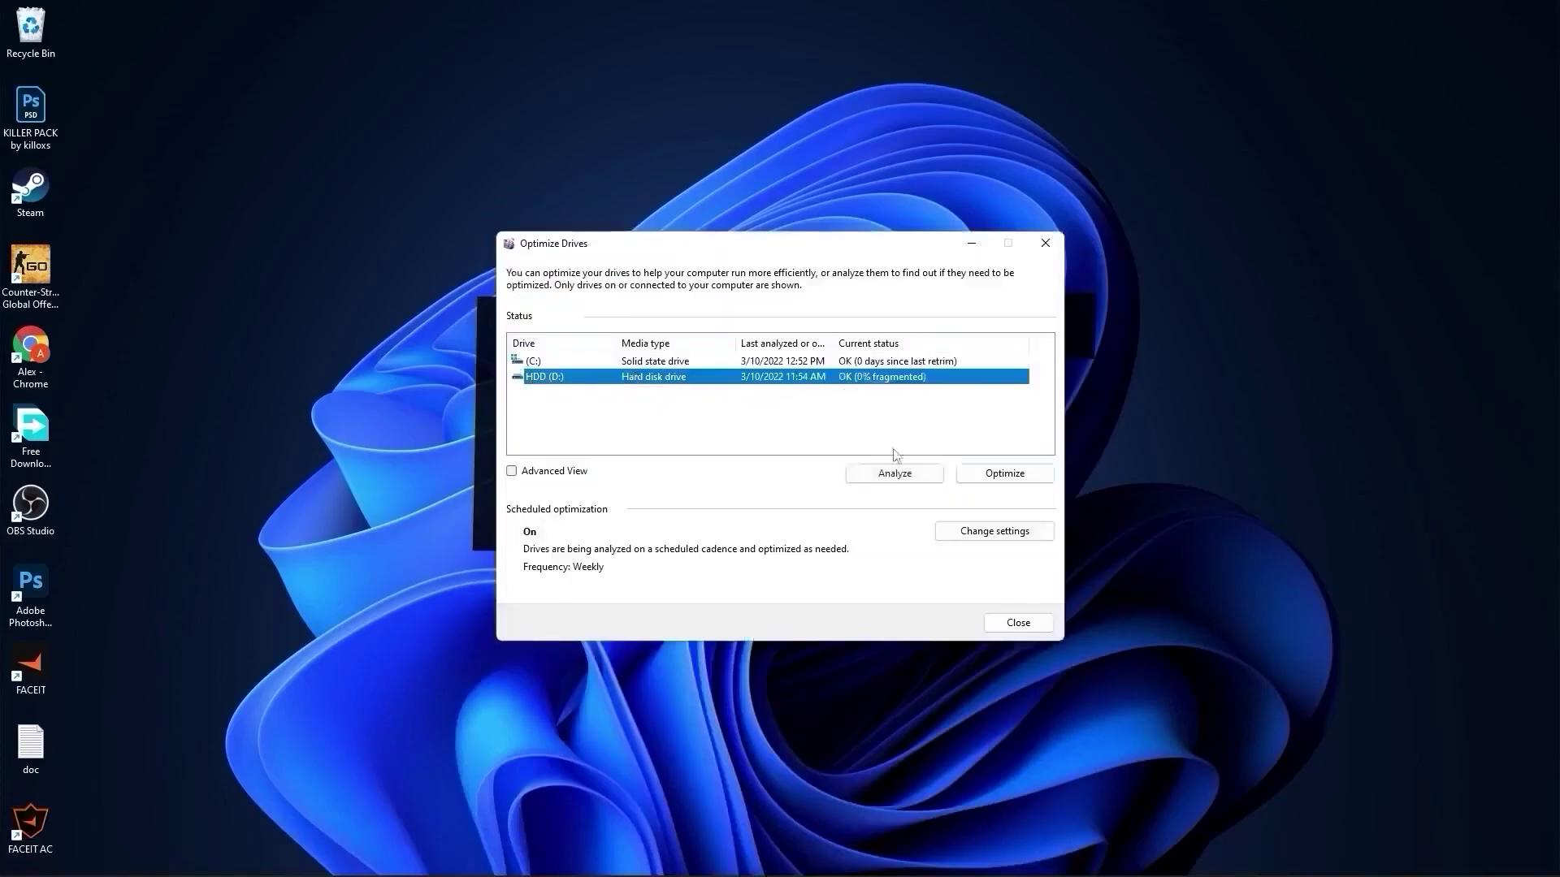
left_click(894, 475)
left_click(1001, 470)
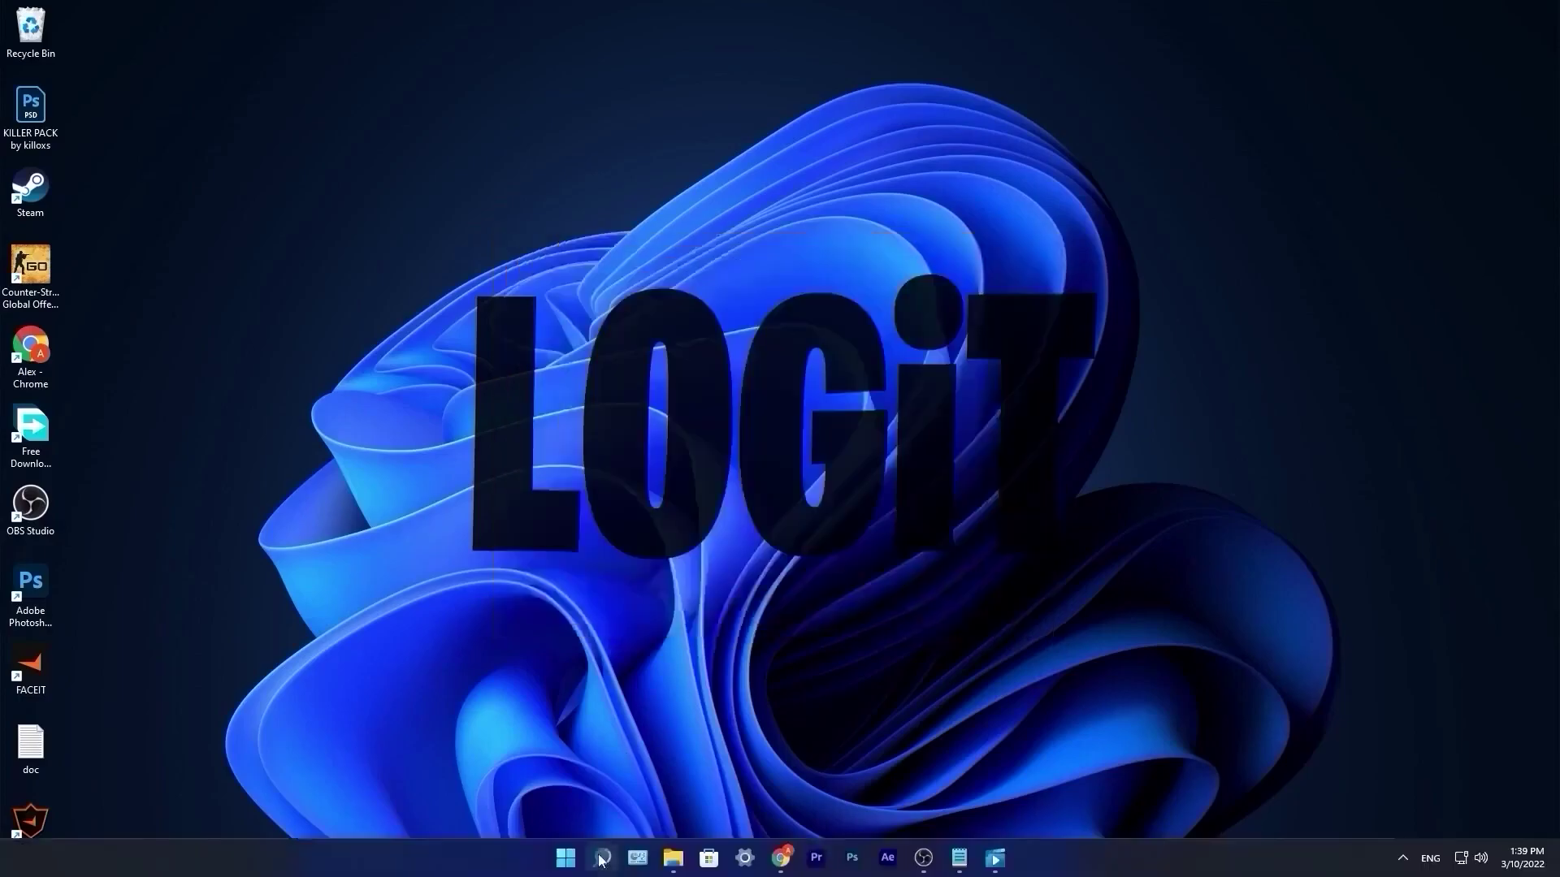
Search Windows for "run", open the "temp" folder through the Run dialog and grant access to it
left_click(601, 859)
type("run")
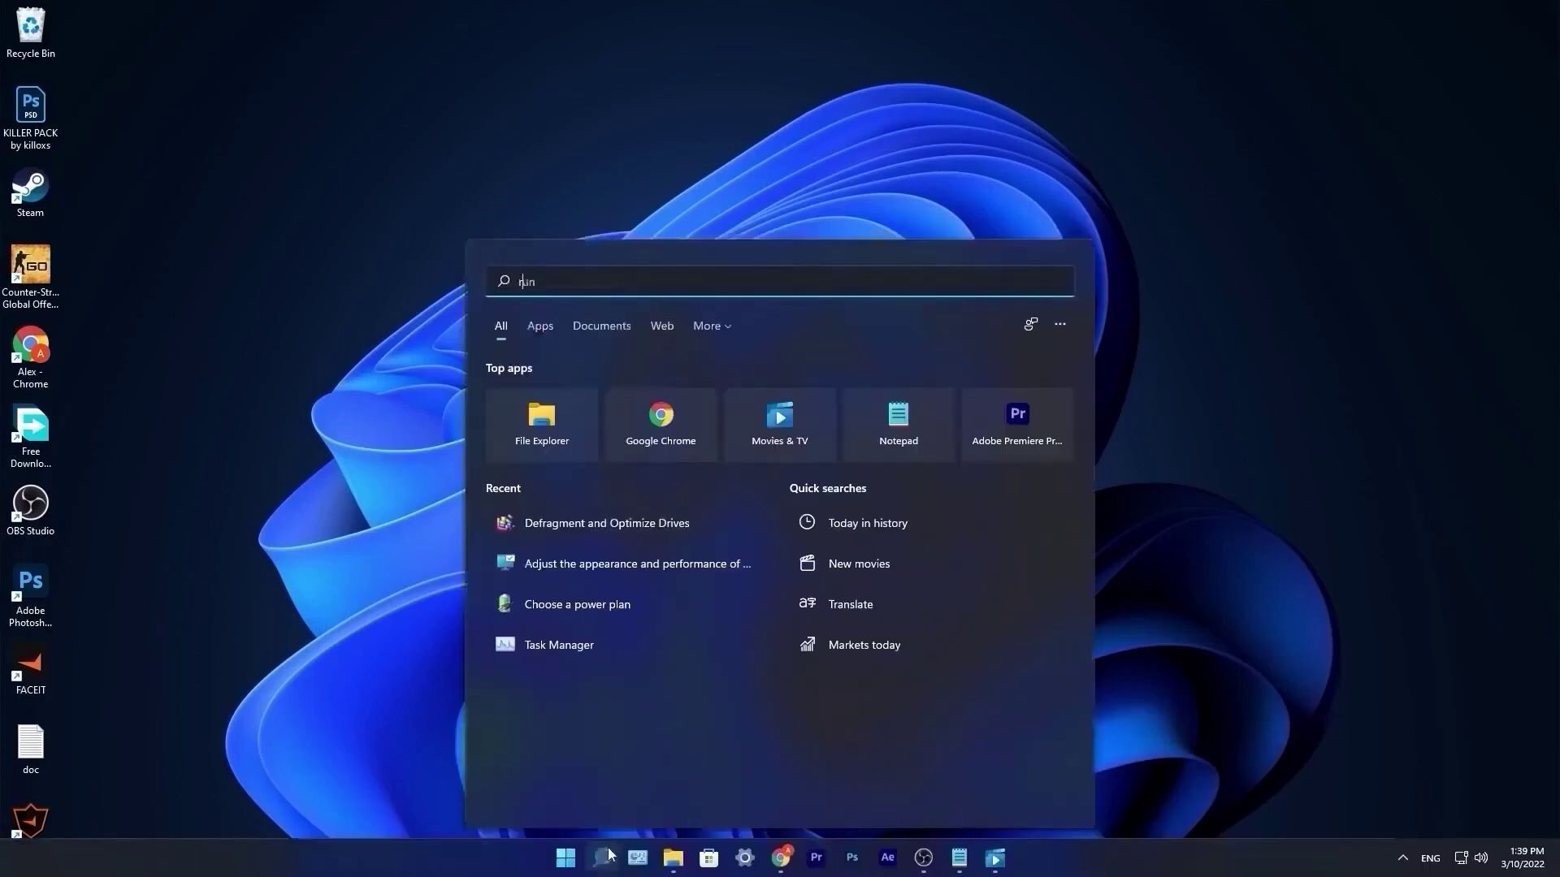
key("Return")
type("temp")
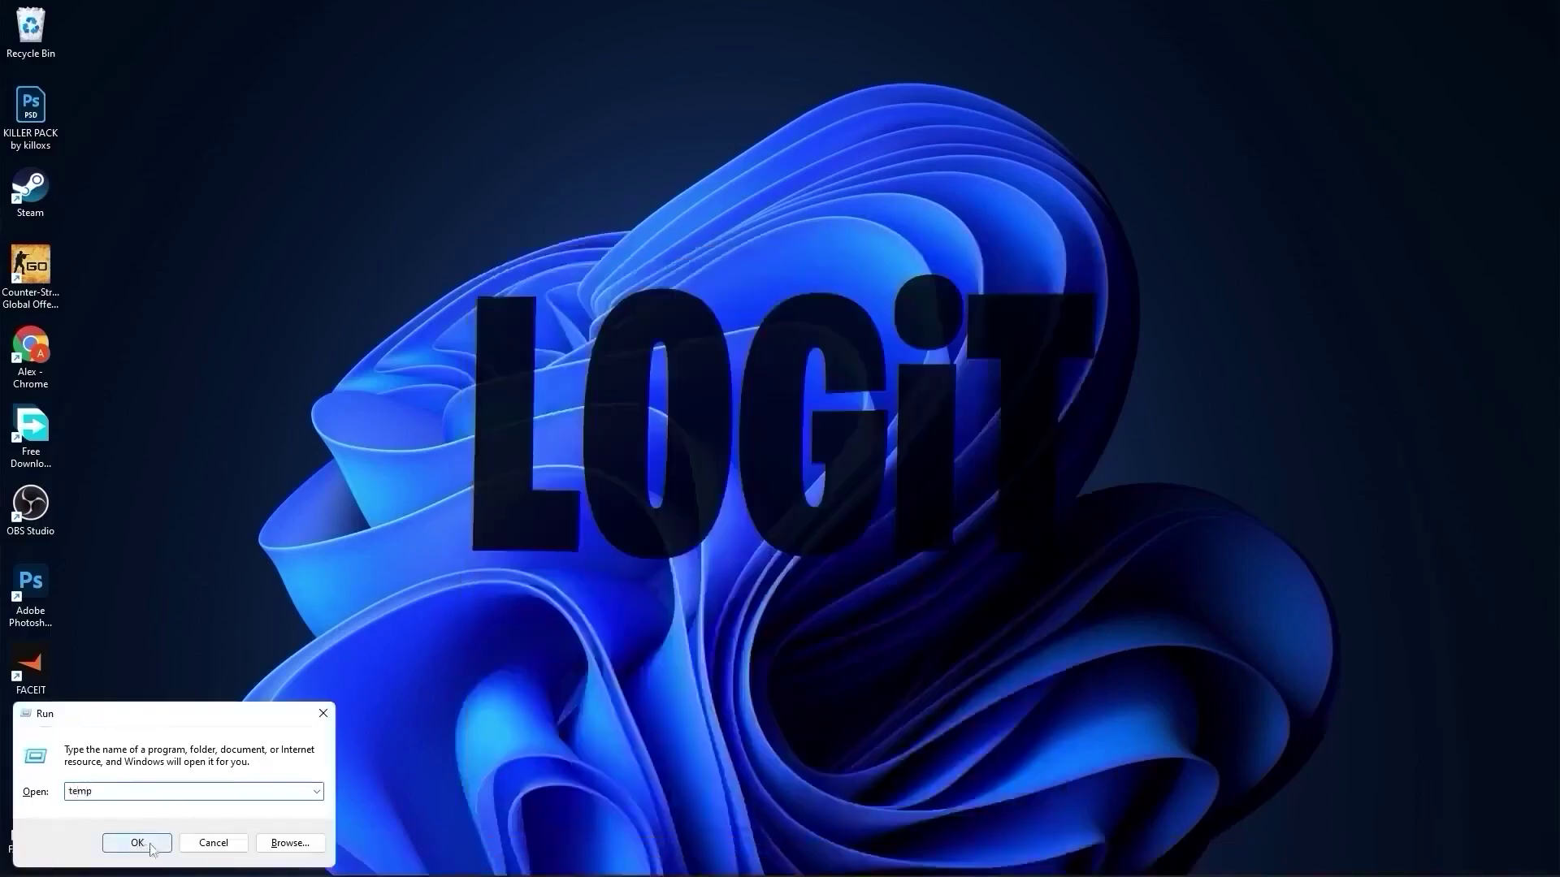
left_click(140, 843)
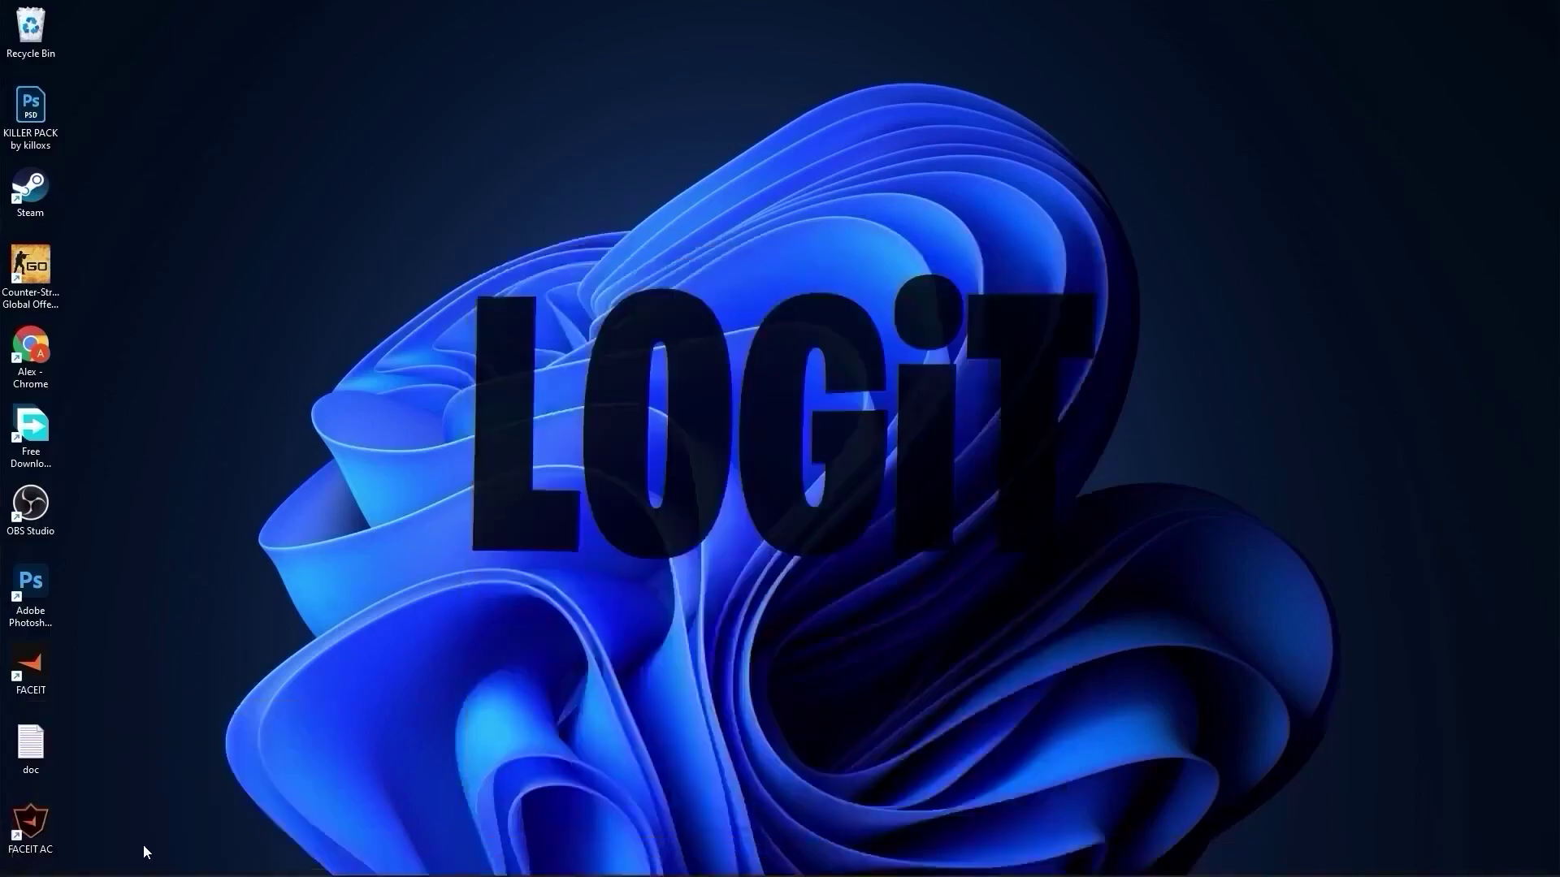
left_click(798, 469)
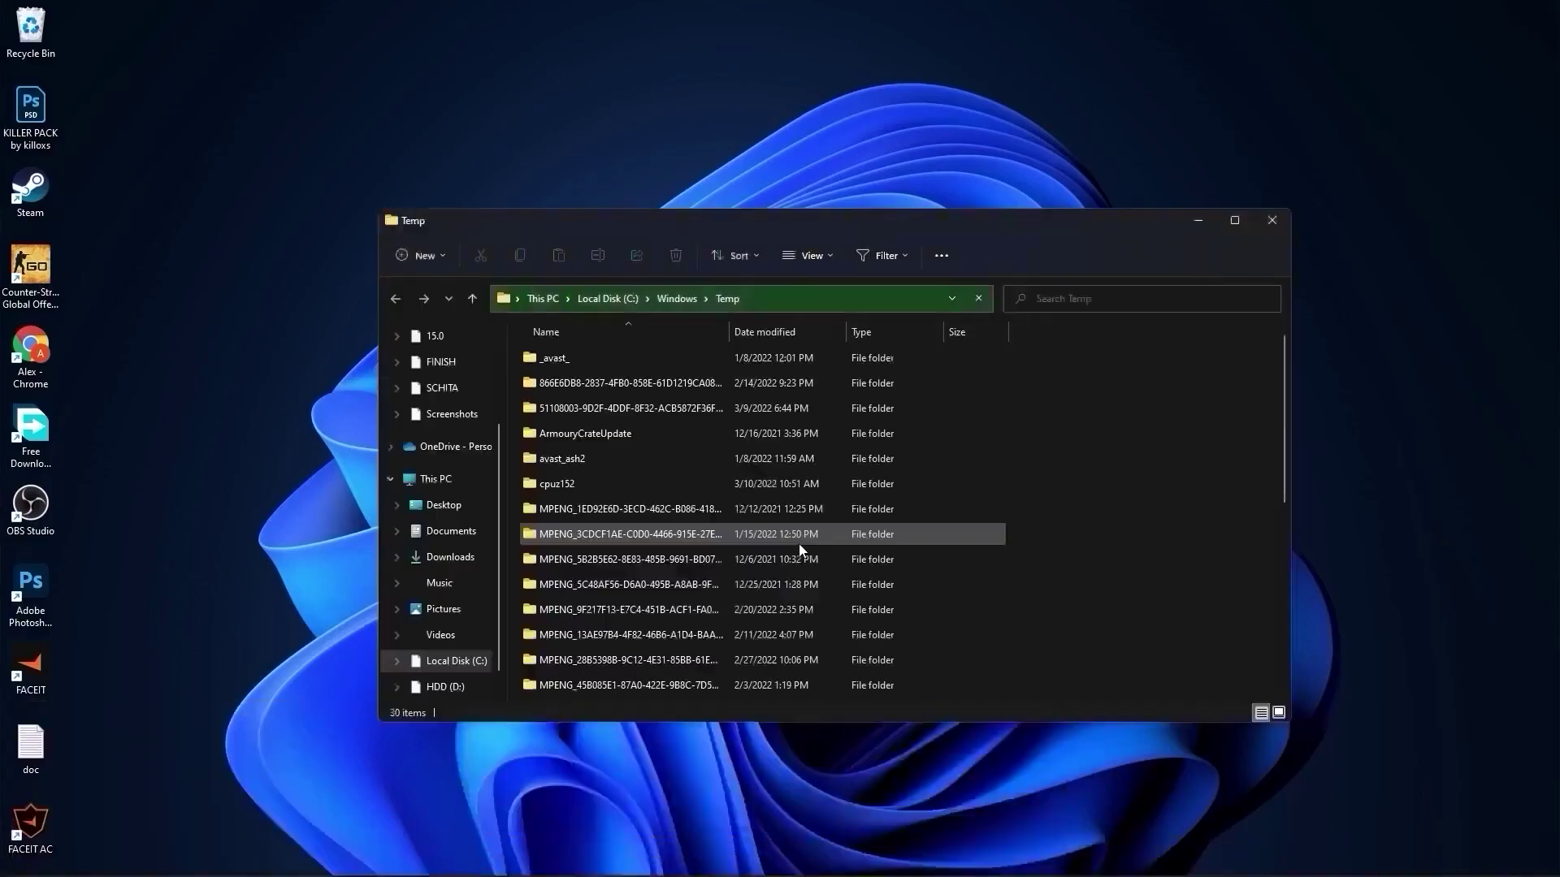
Delete all items in the Windows Temp folder, skipping the ones that are in use
key("ctrl+a")
scroll(766, 520, "down", 5)
right_click(766, 521)
left_click(886, 533)
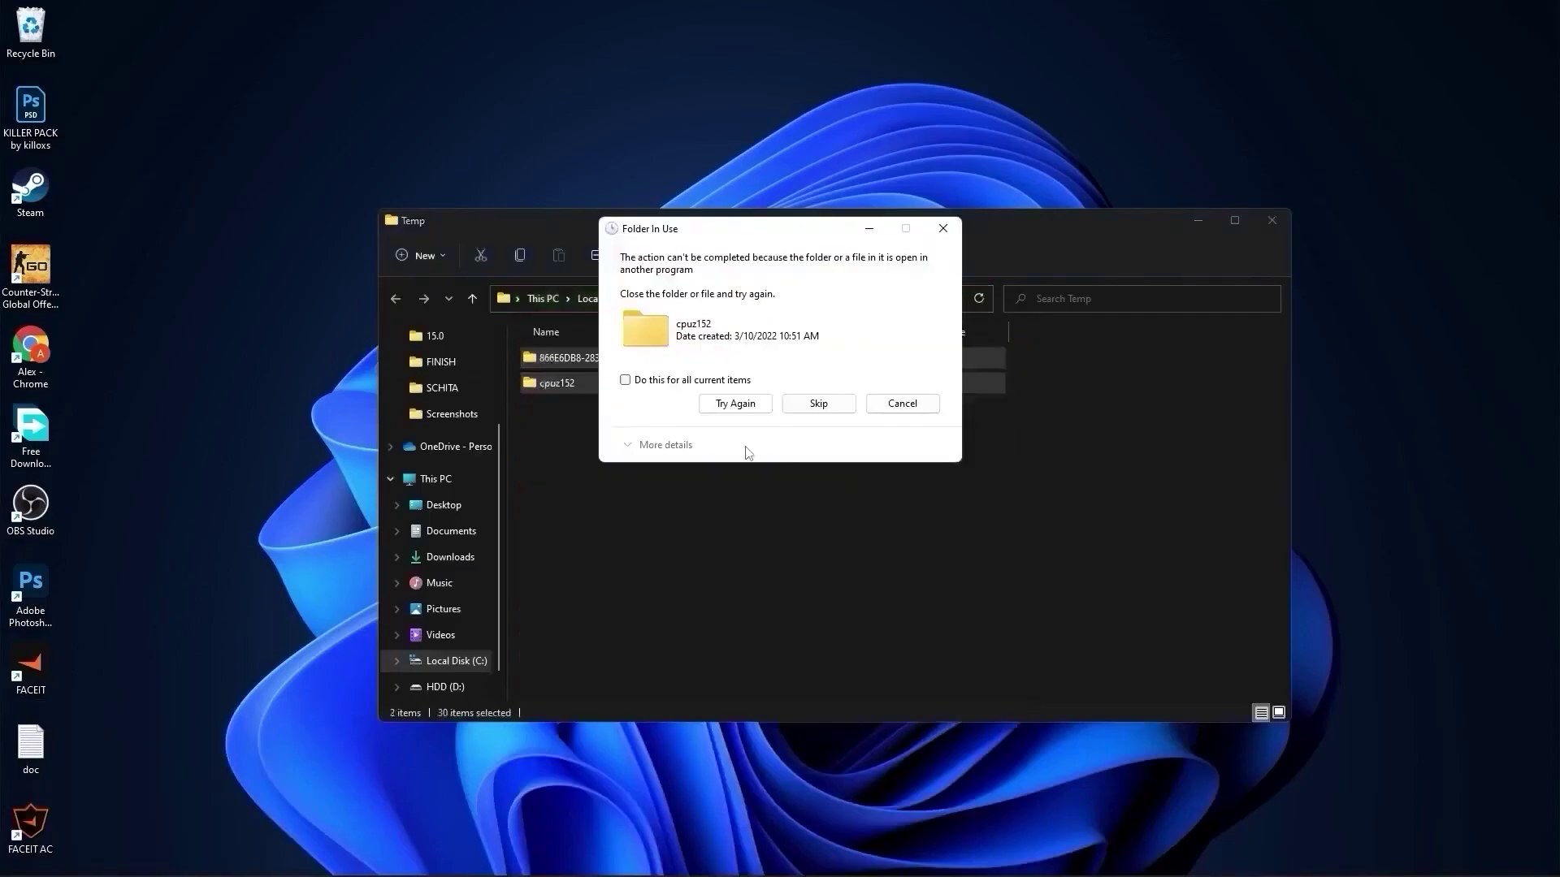
left_click(835, 497)
left_click(813, 368)
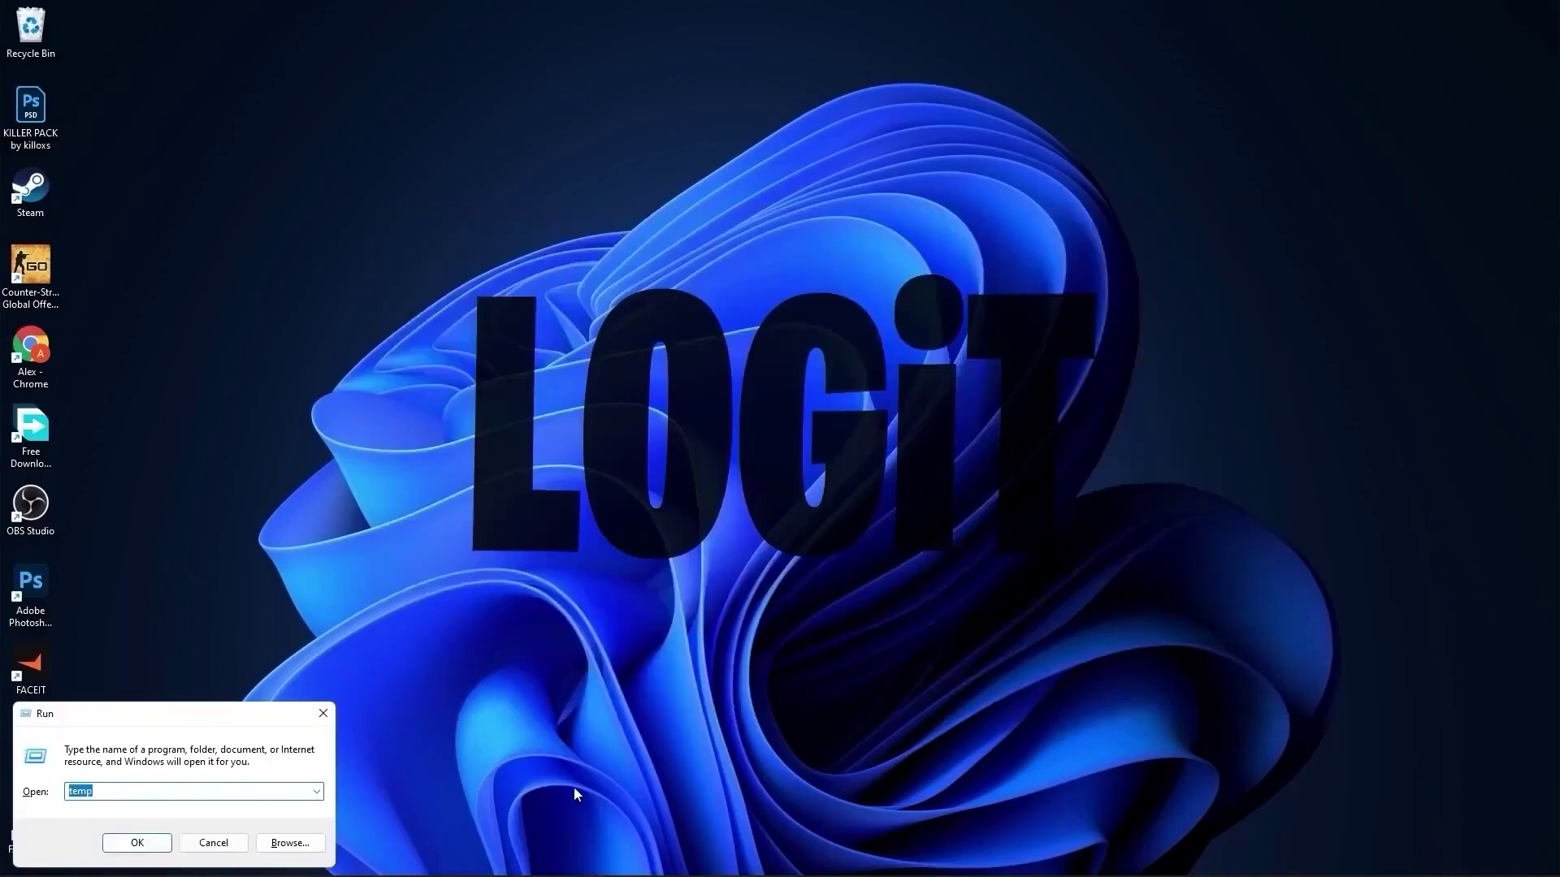
Open the "%temp%" folder through the Run dialog and delete all its items, skipping those that cannot be removed
type("%")
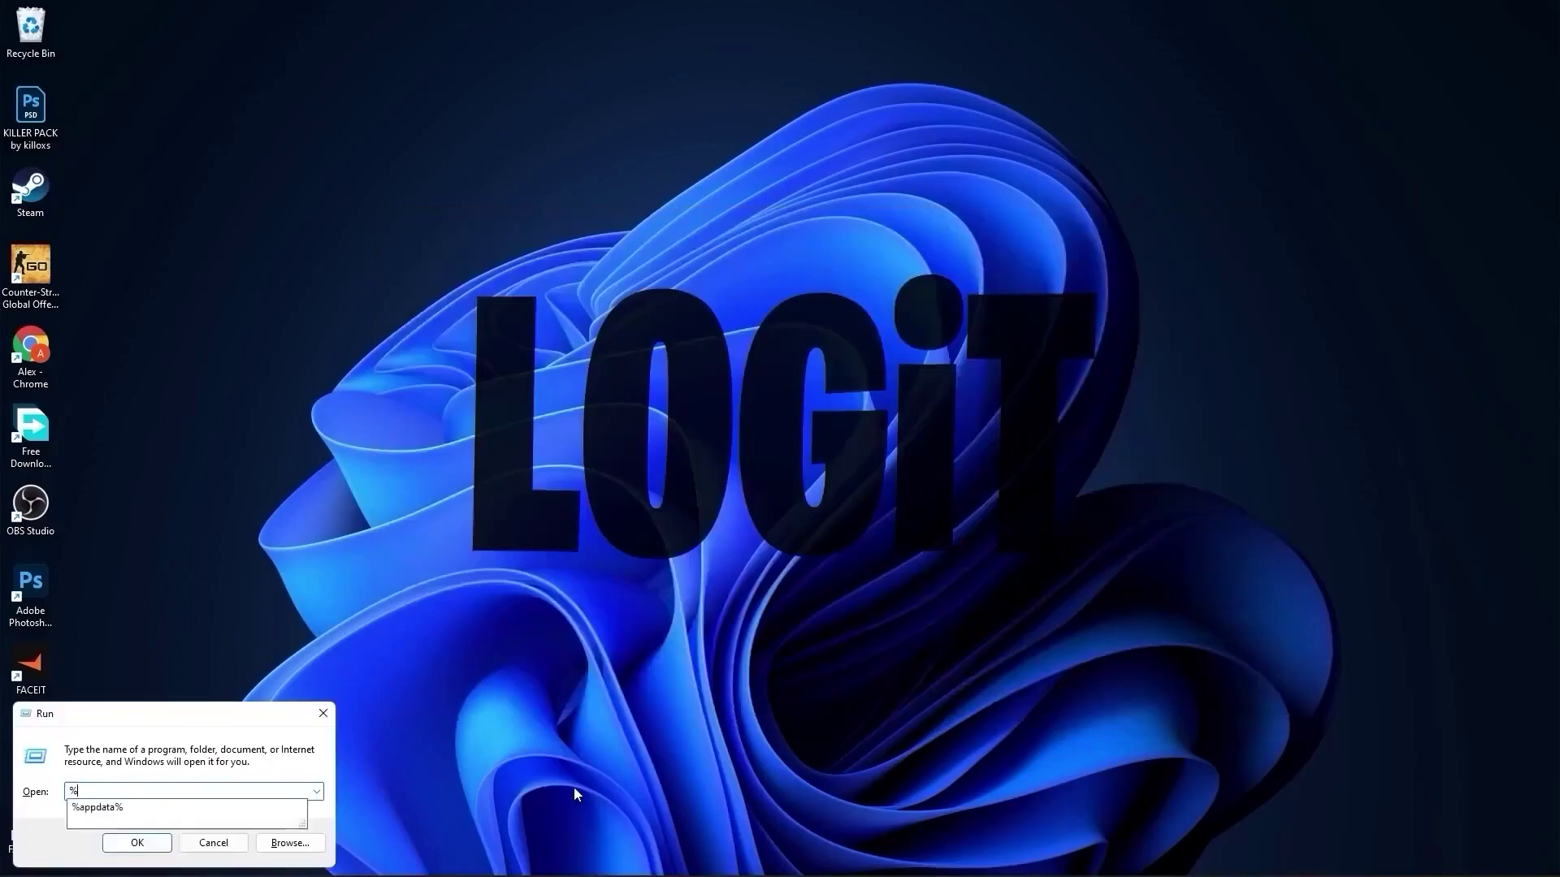
type("temp%")
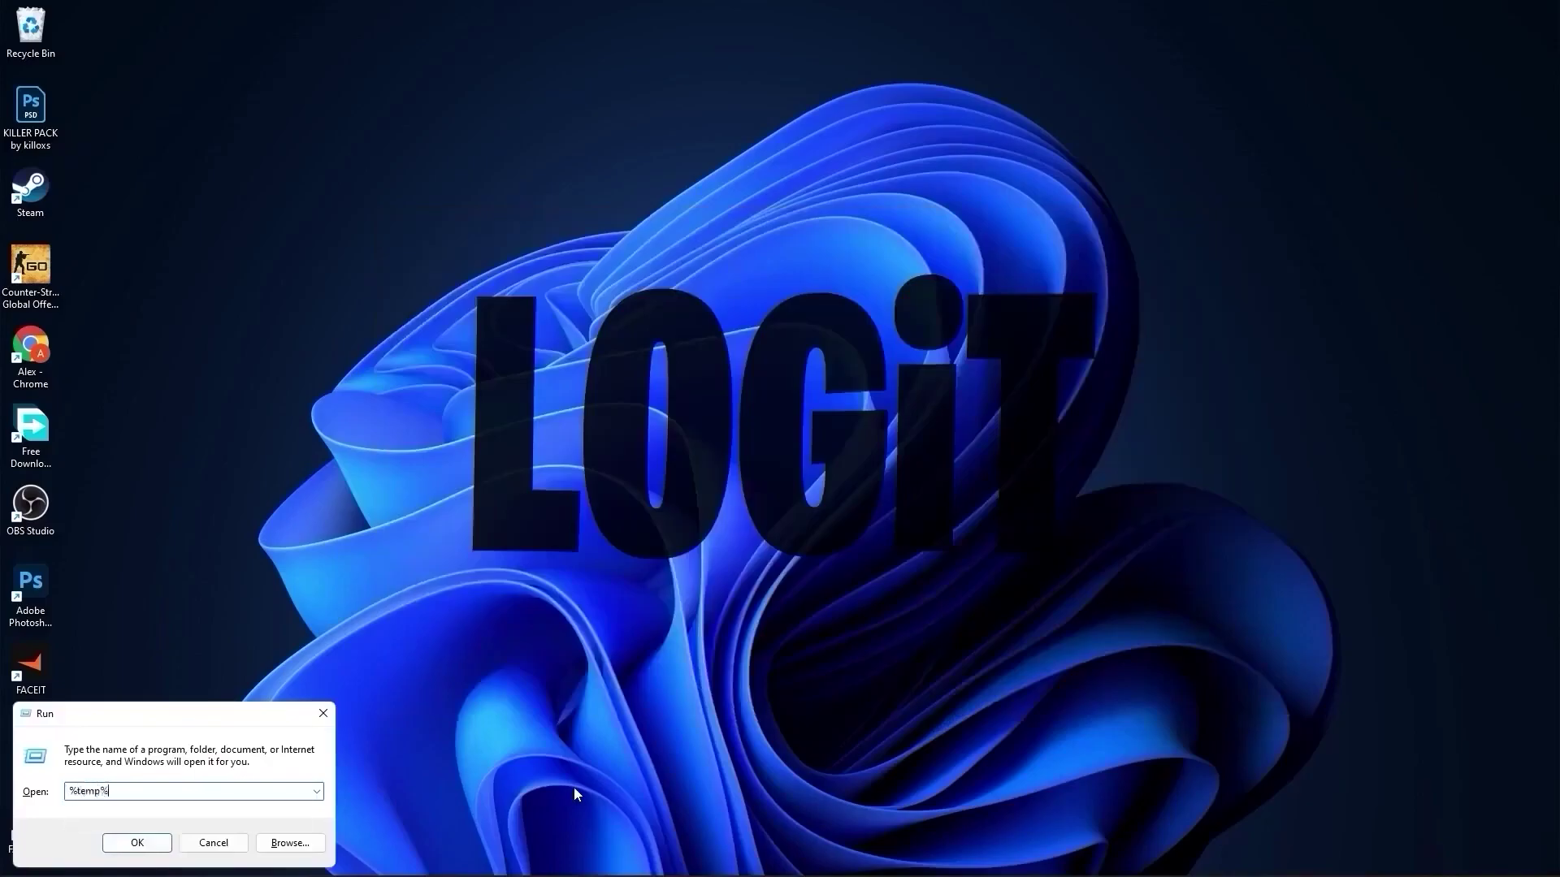
left_click(138, 841)
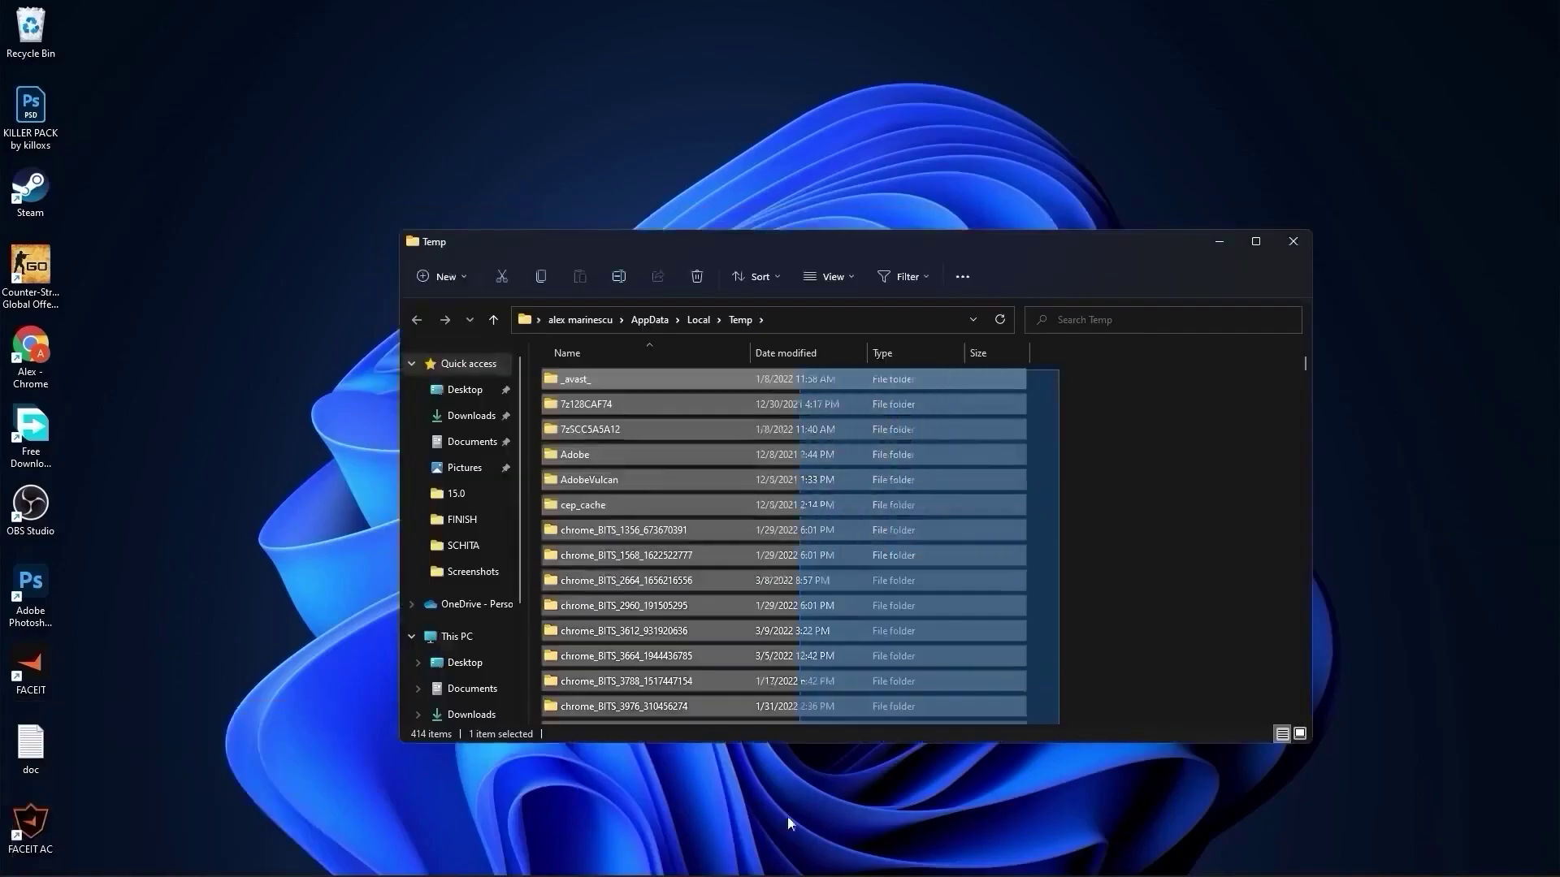
right_click(823, 501)
left_click(926, 512)
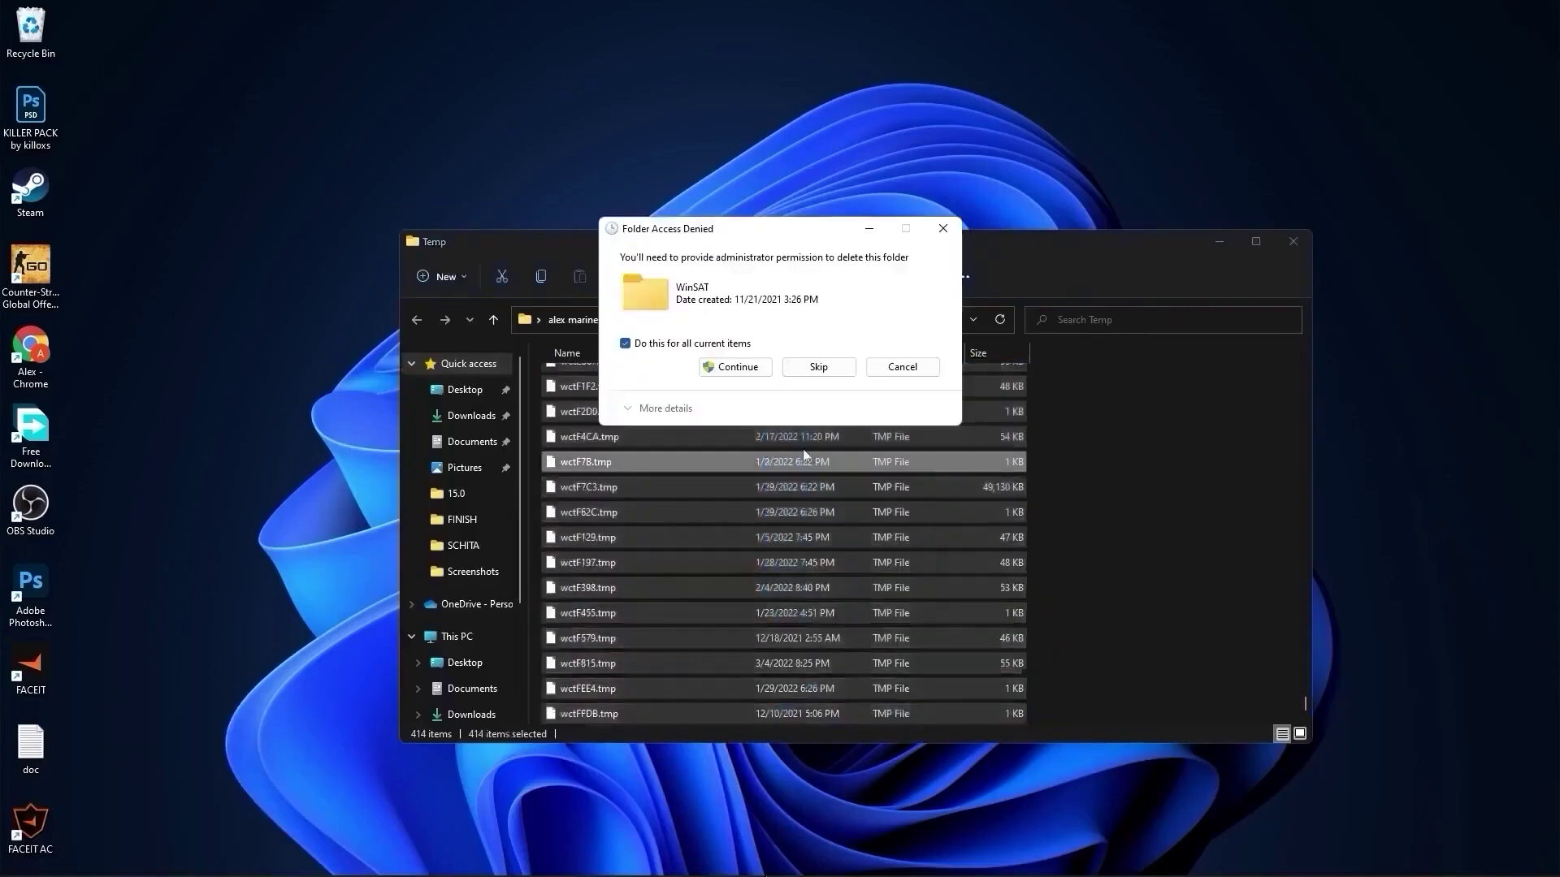
left_click(818, 404)
left_click(818, 403)
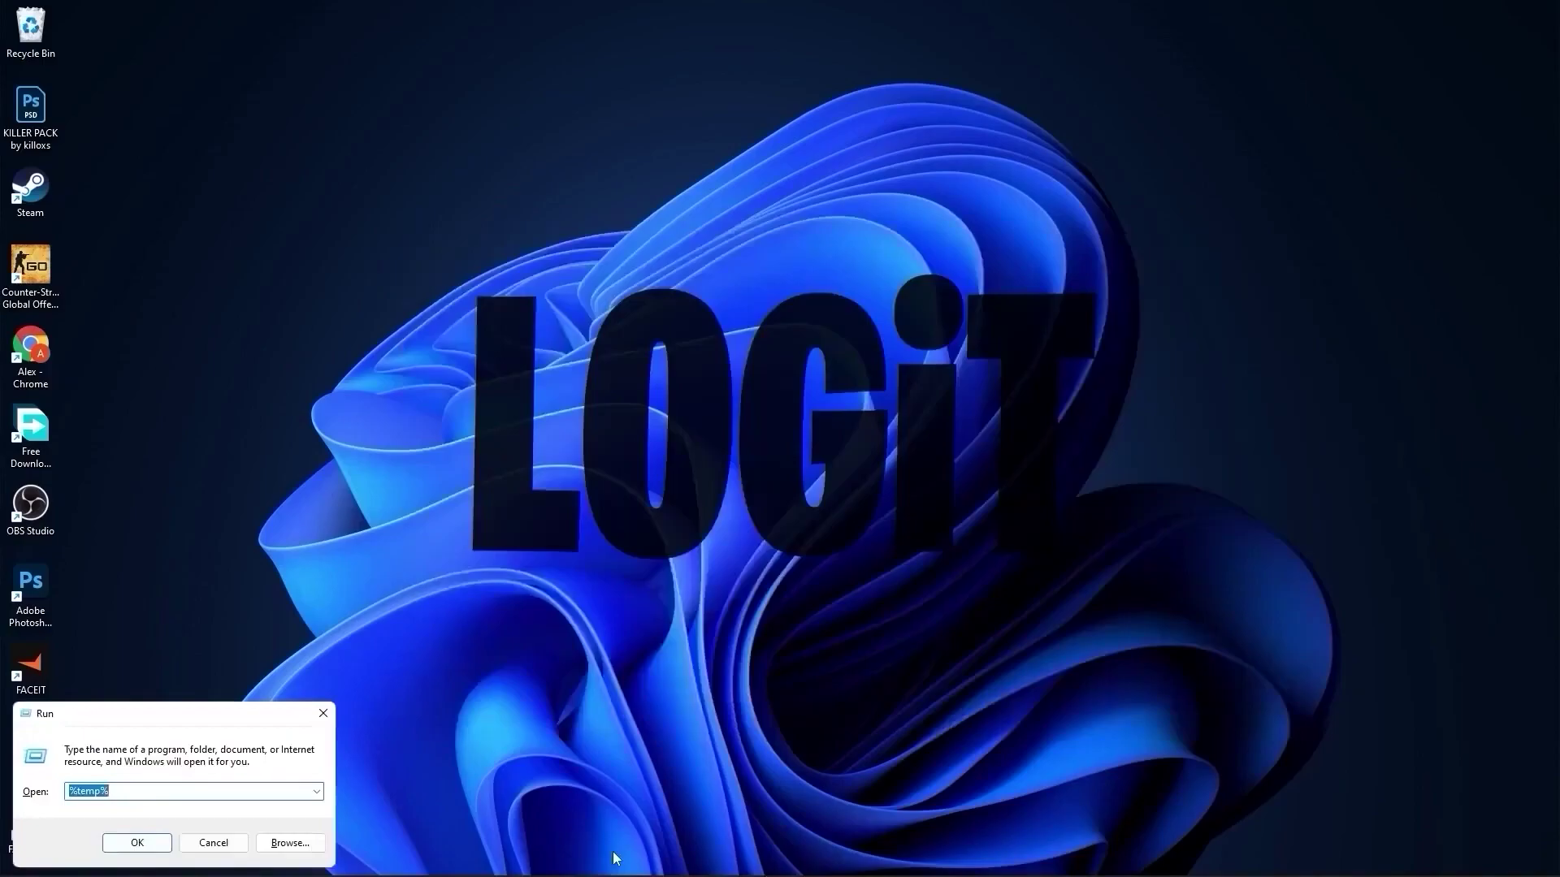
Open the "prefetch" folder through the Run dialog, grant access and delete all its contents
type("prefetch")
left_click(146, 842)
left_click(798, 467)
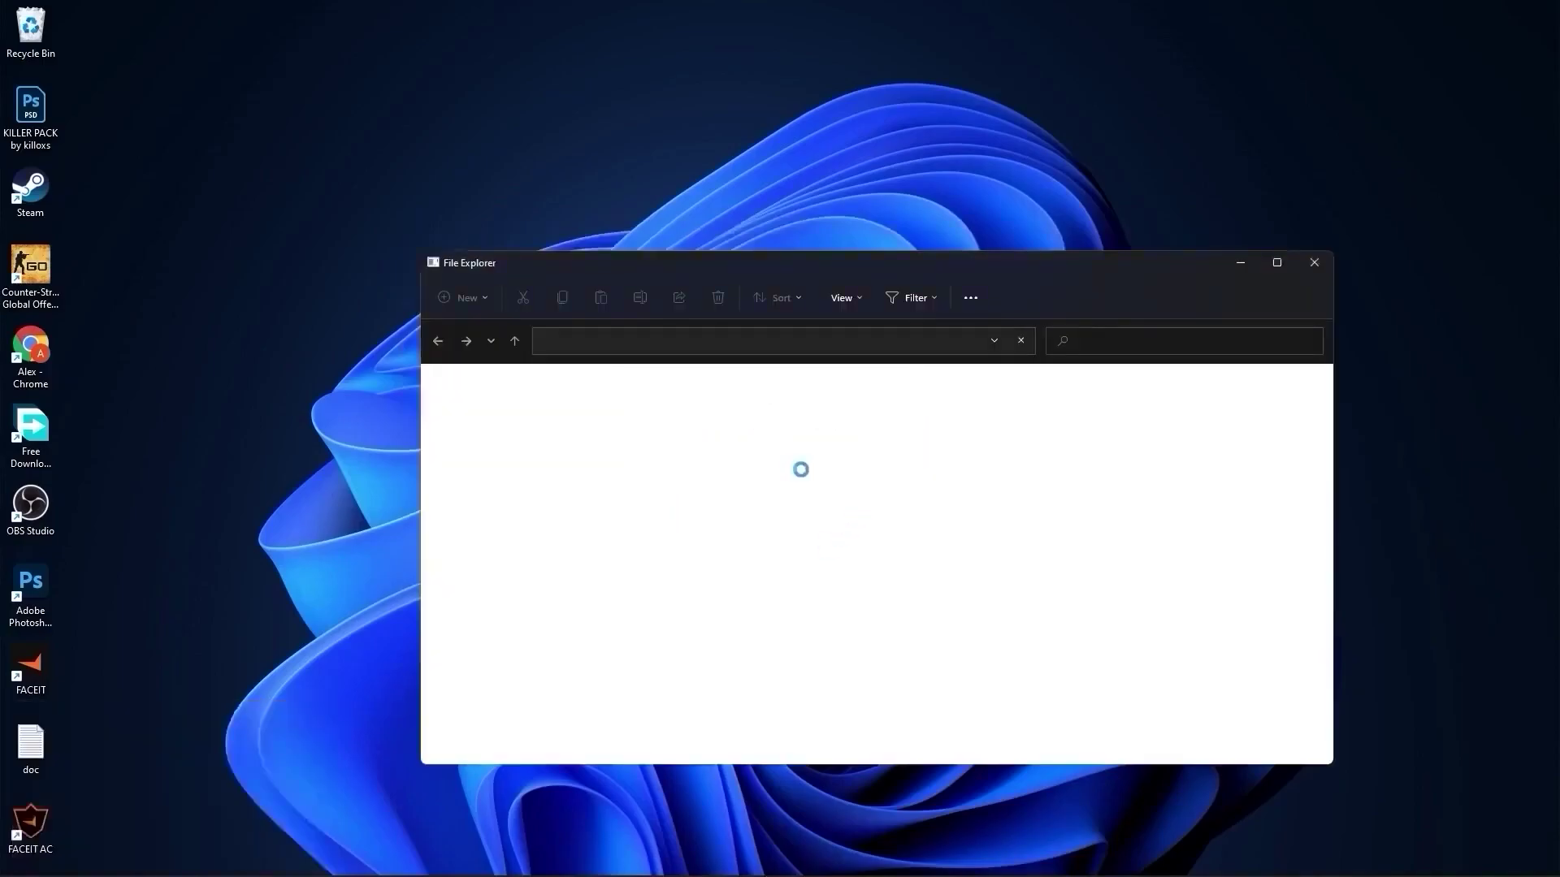
left_click_drag(1089, 395, 934, 743)
key("Delete")
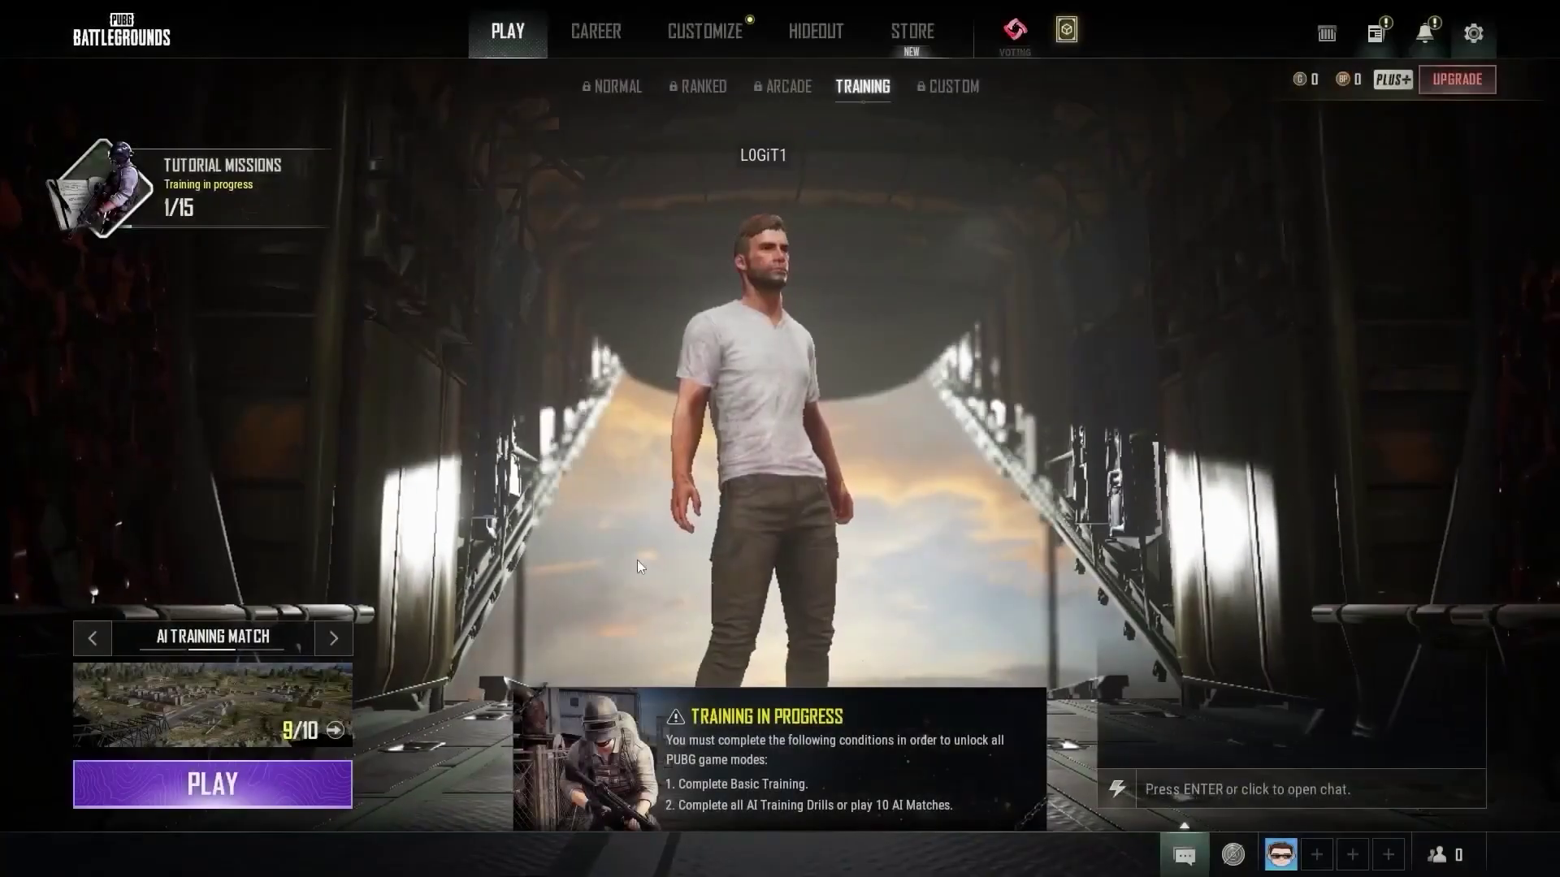
Switch to PUBG: Battlegrounds, open its graphics settings and set Display Mode to Full Screen
left_click(1471, 32)
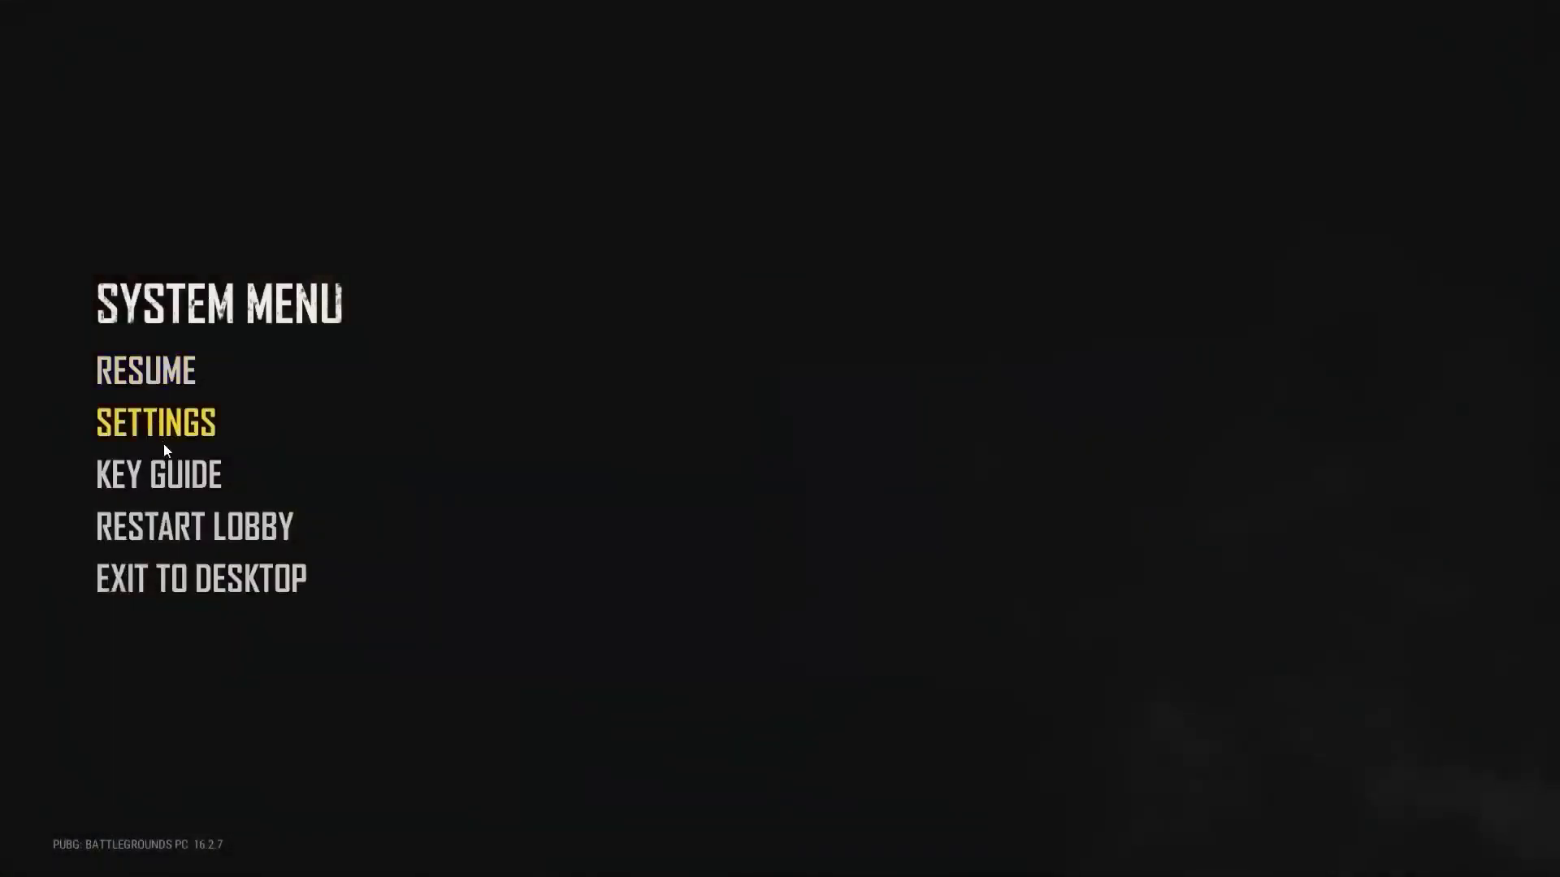
left_click(156, 424)
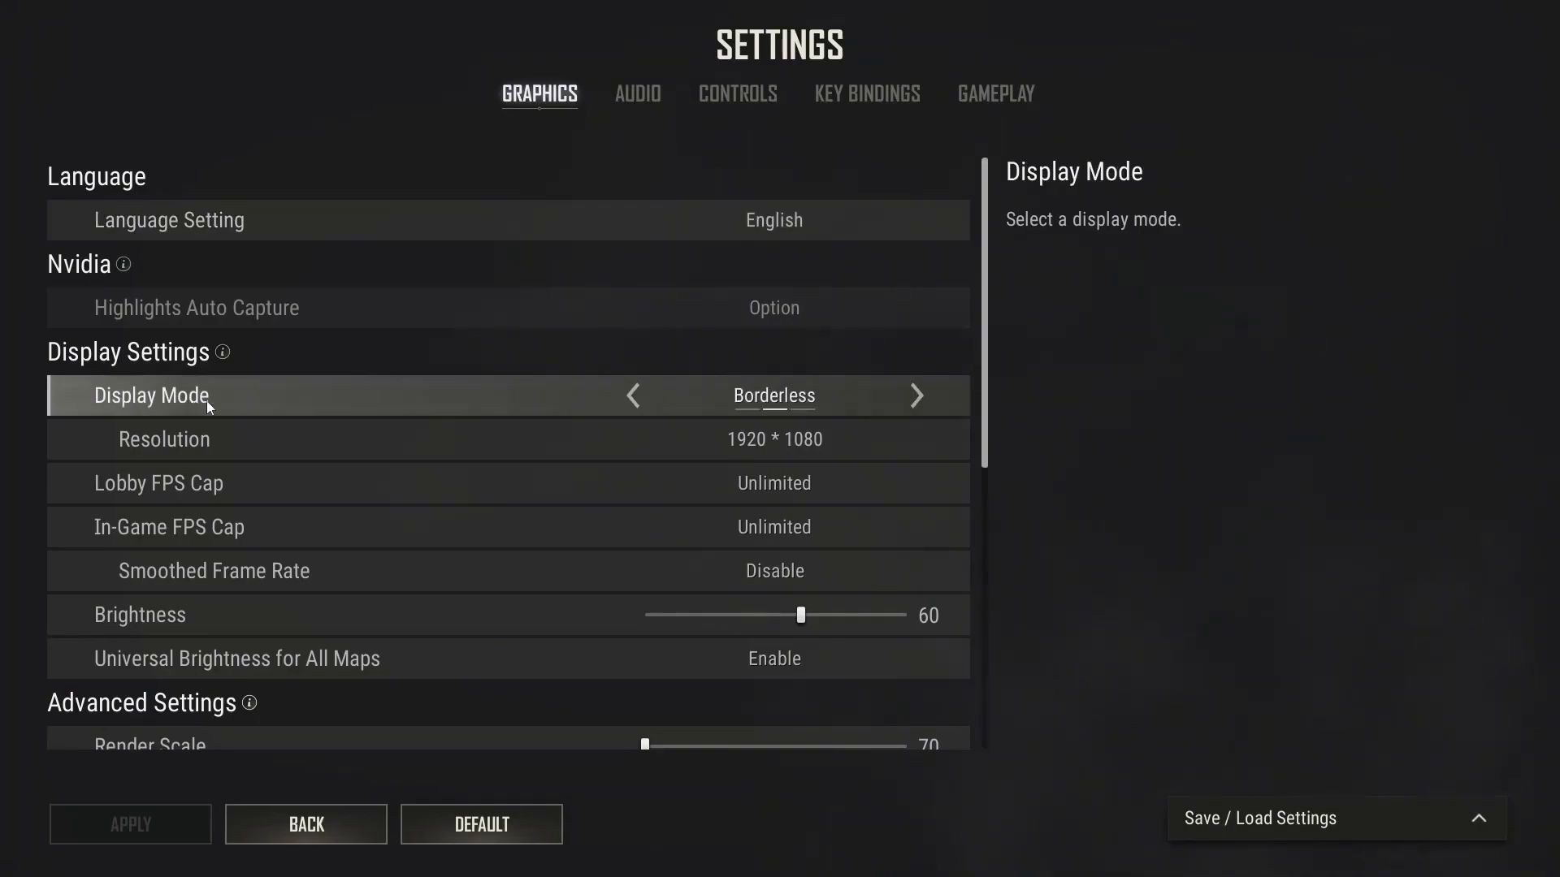
left_click(631, 397)
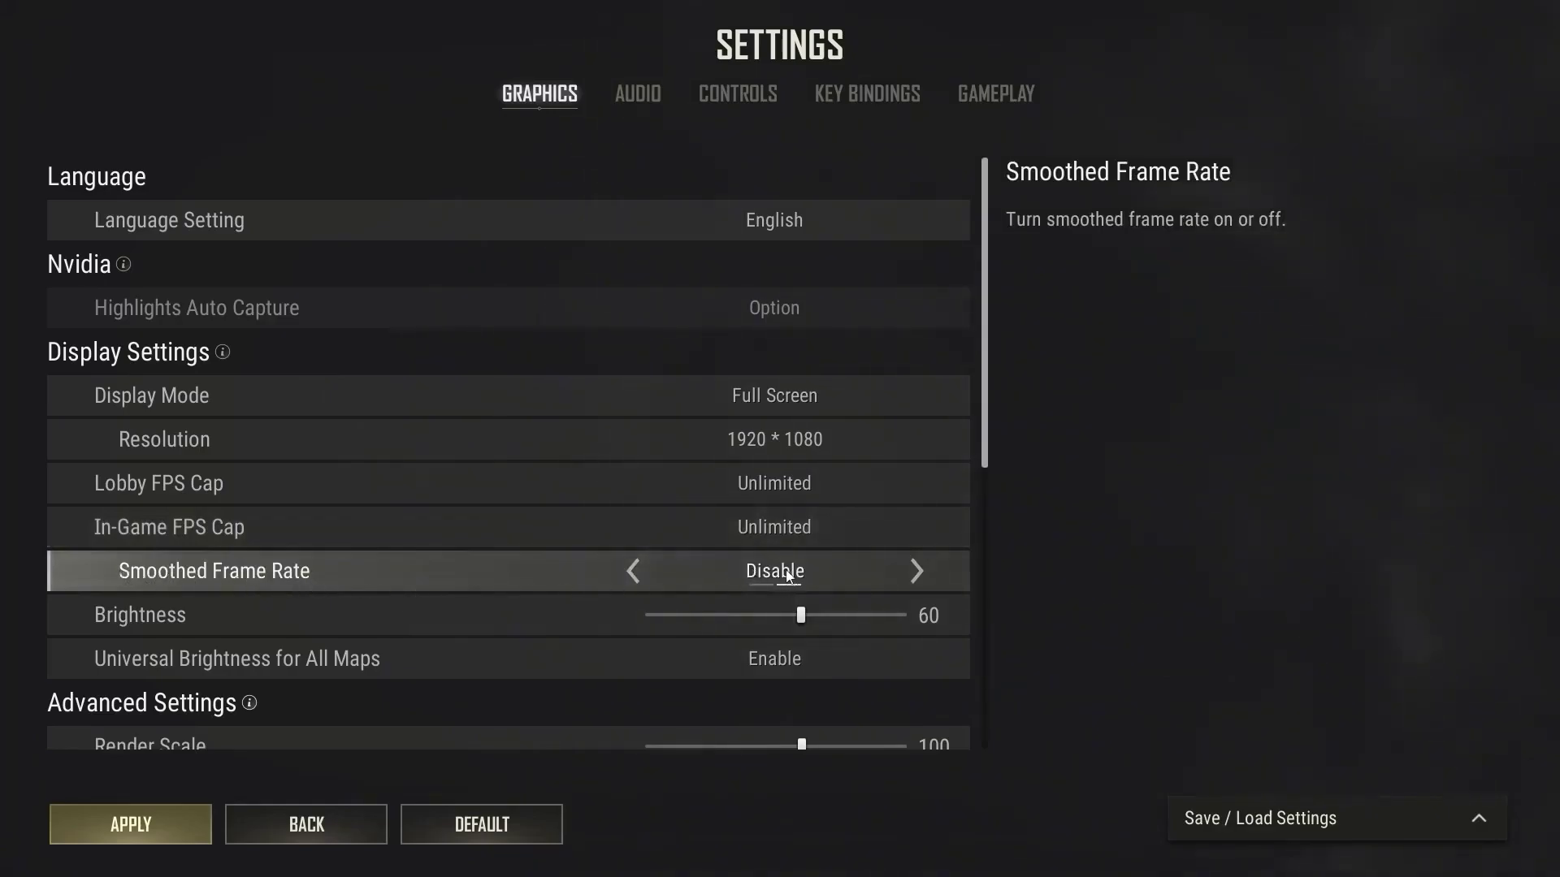
Review PUBG's frame rate, brightness and advanced graphics options, from Render Scale through the quality settings to V-Sync and Motion Blur
scroll(785, 572, "down", 5)
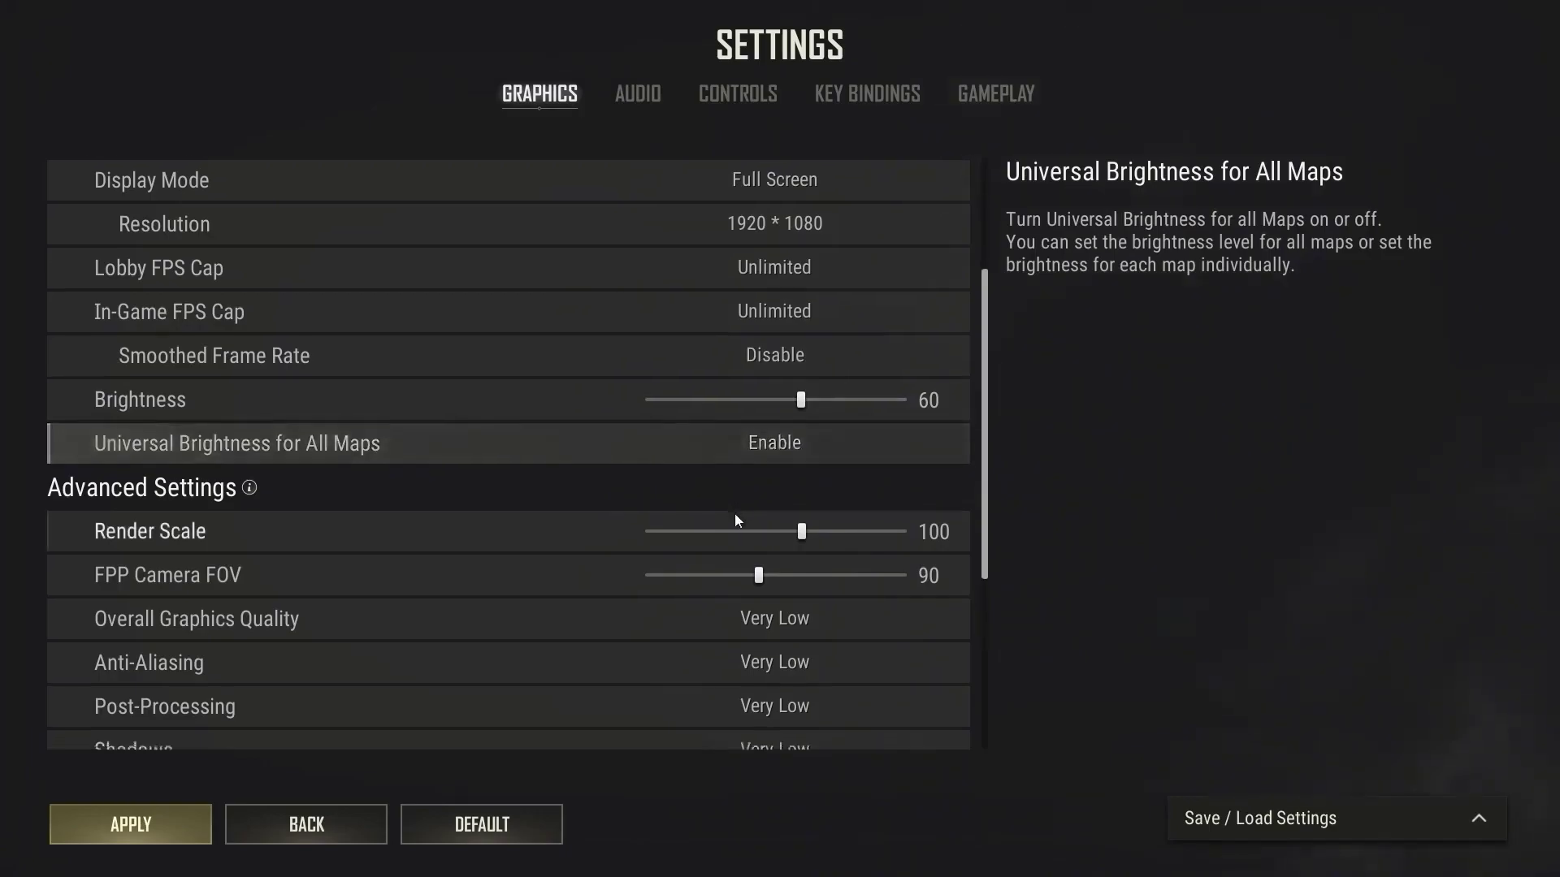
scroll(734, 514, "down", 3)
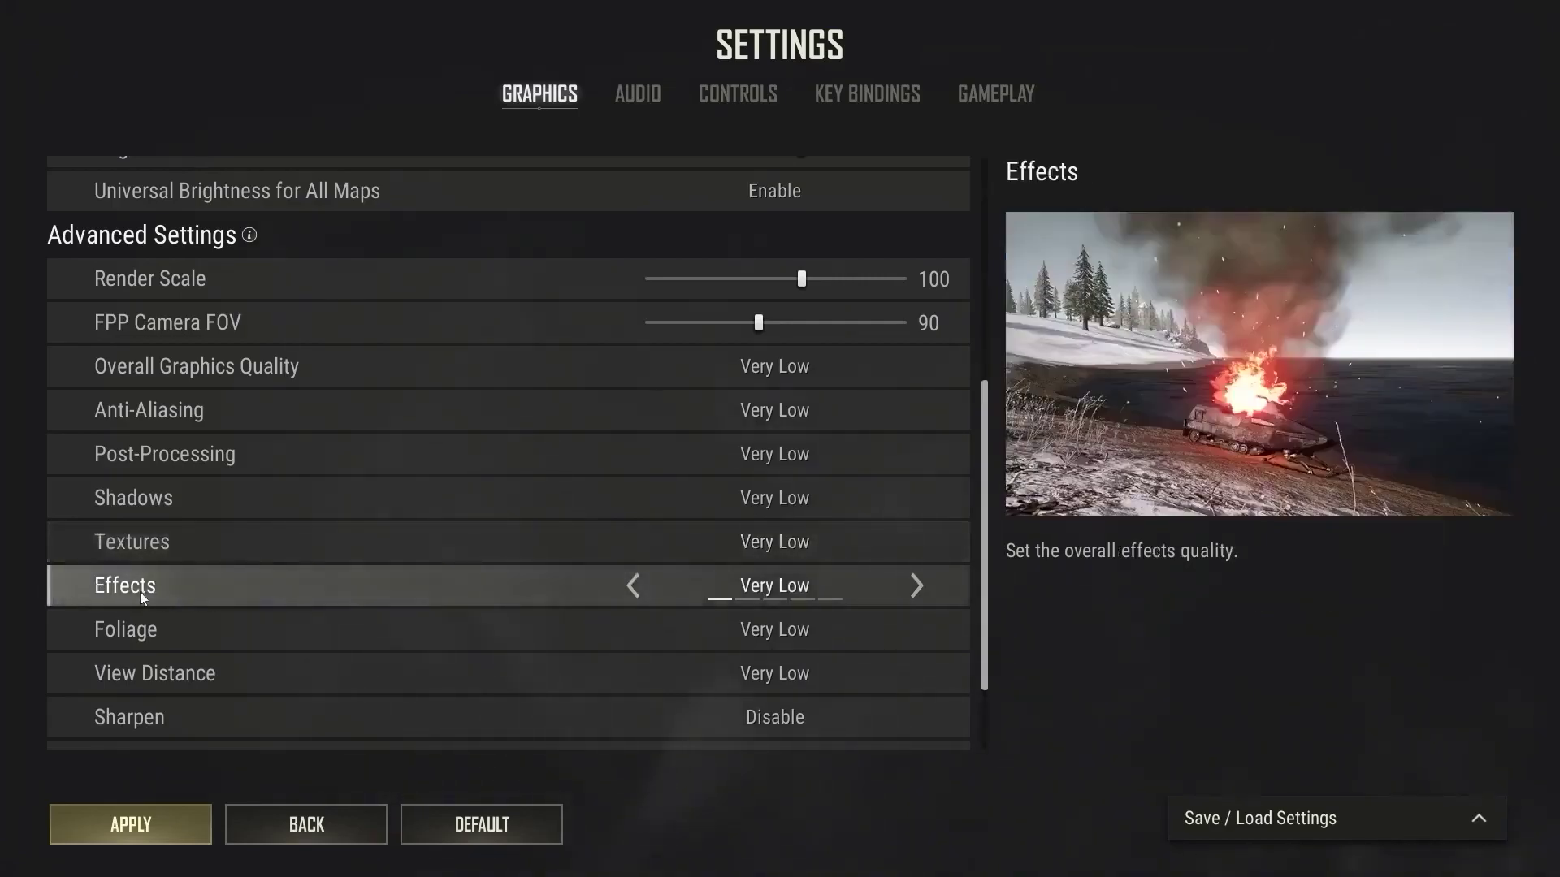
scroll(809, 587, "down", 3)
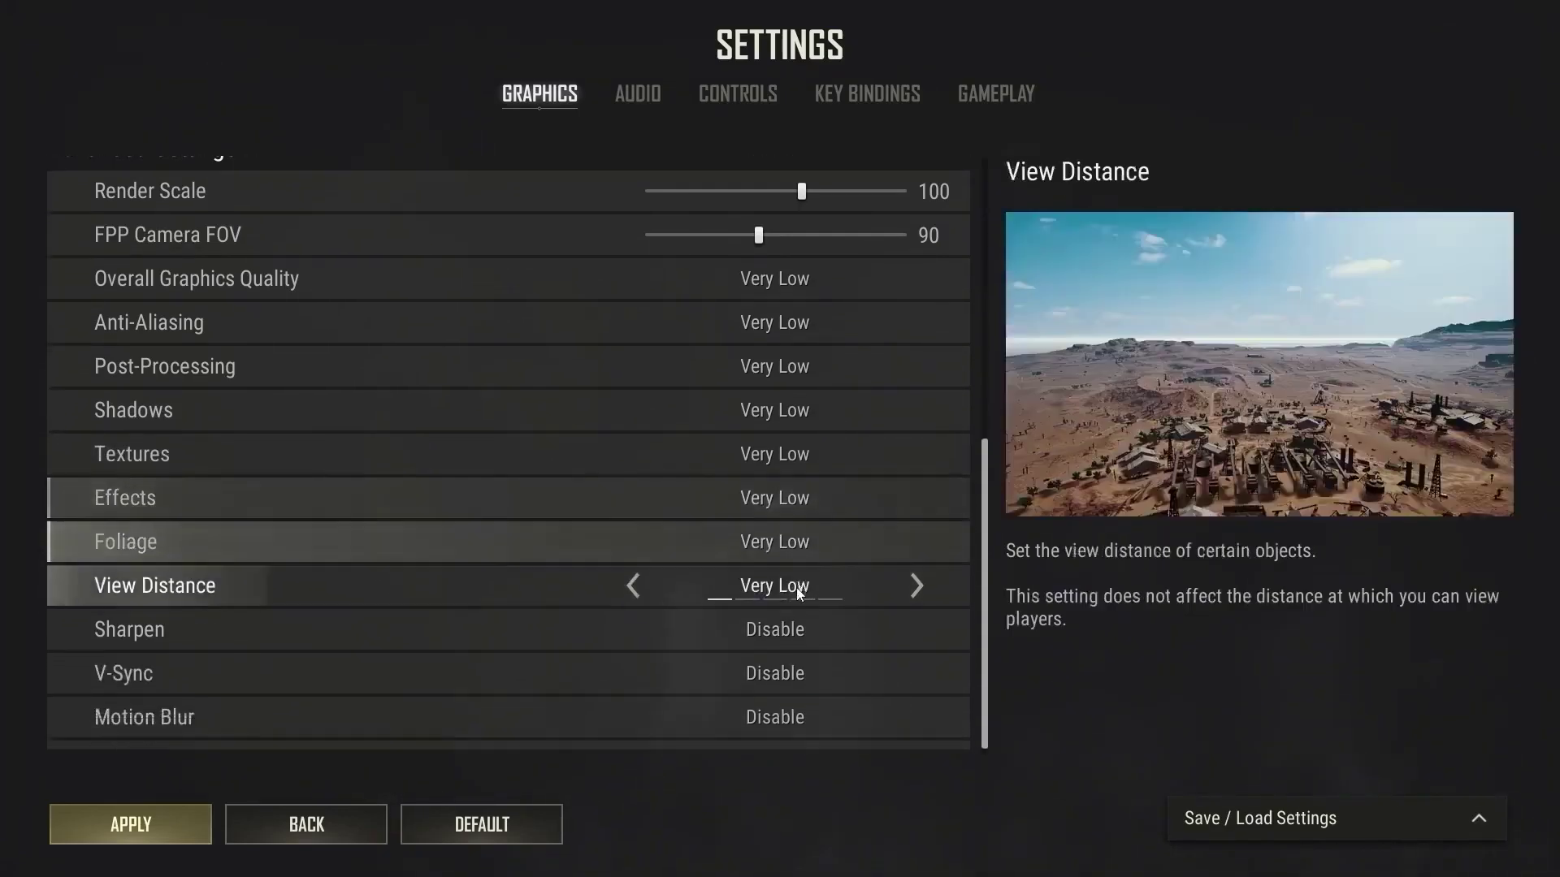